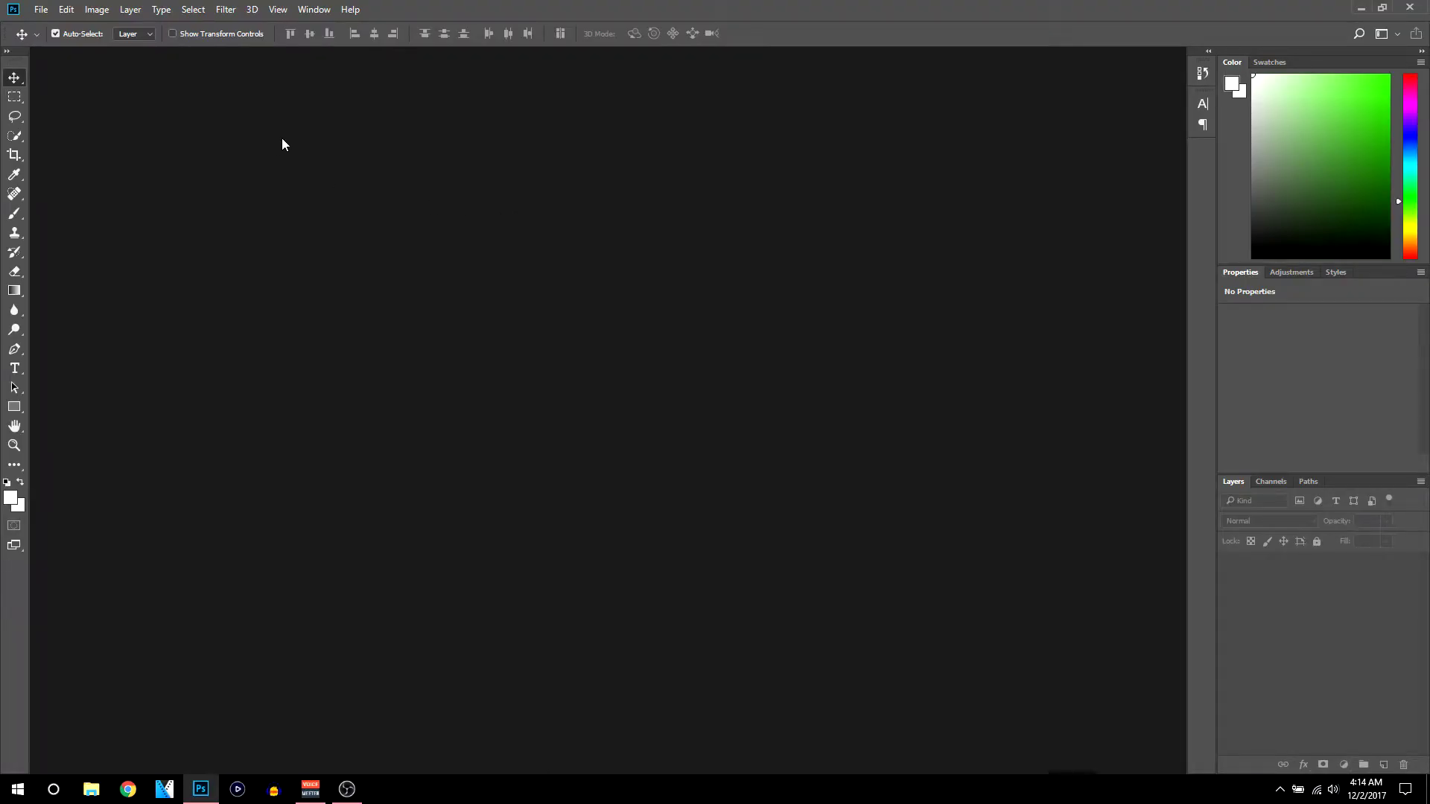
Create a new 500 x 500 pixel RGB document at 300 pixels/inch with a black background
{"action": "left_click", "coordinate": [41, 9]}
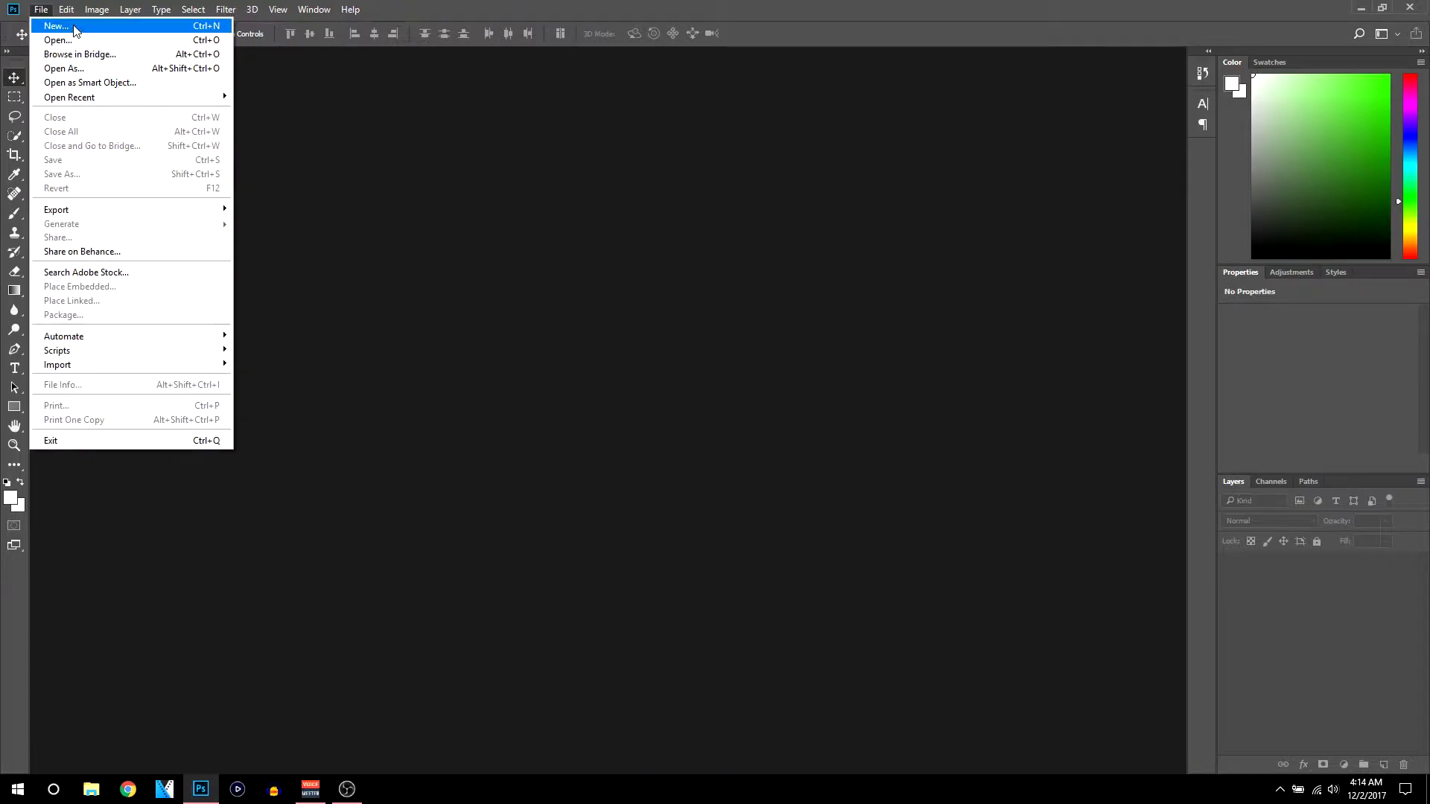
{"action": "left_click", "coordinate": [75, 31]}
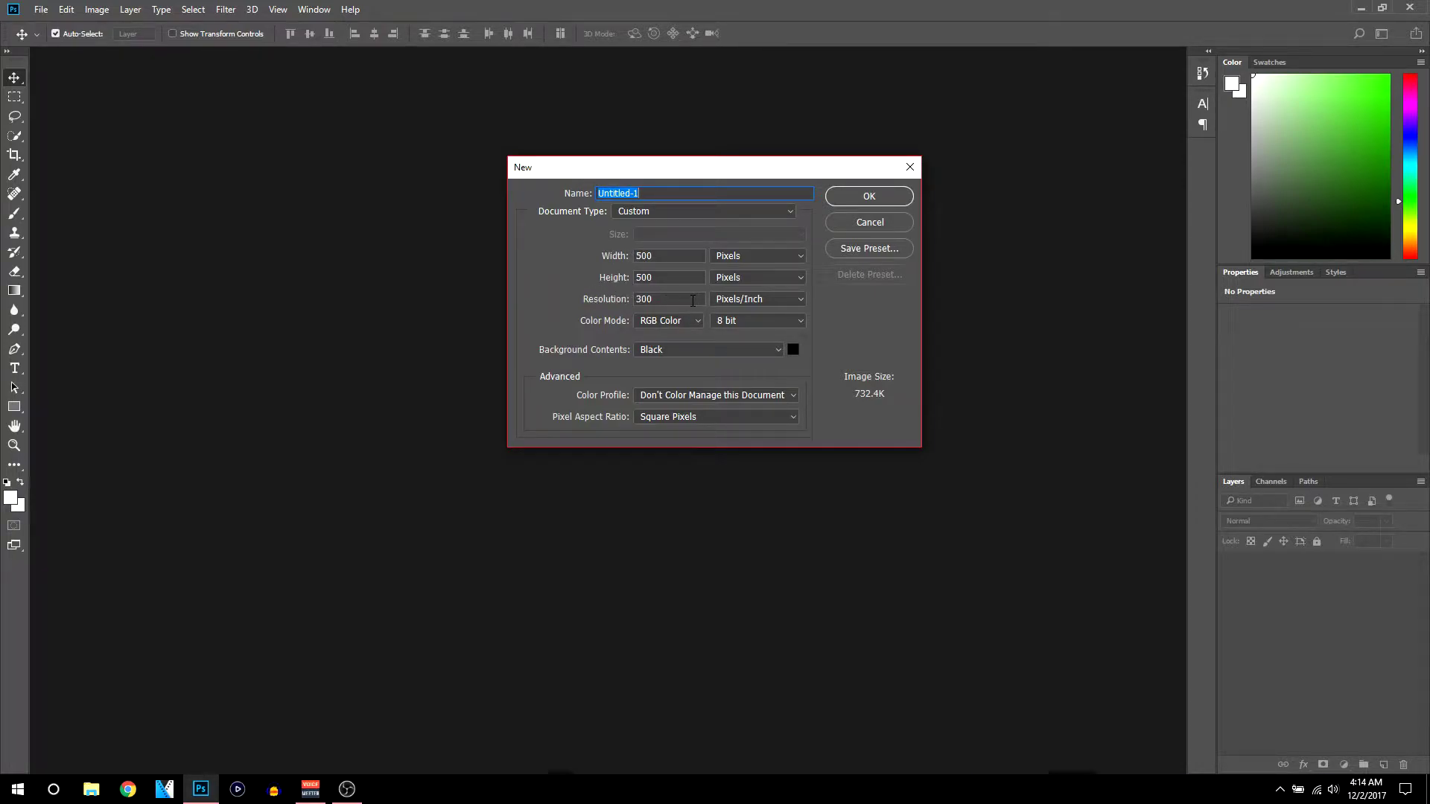
{"action": "left_click", "coordinate": [702, 350]}
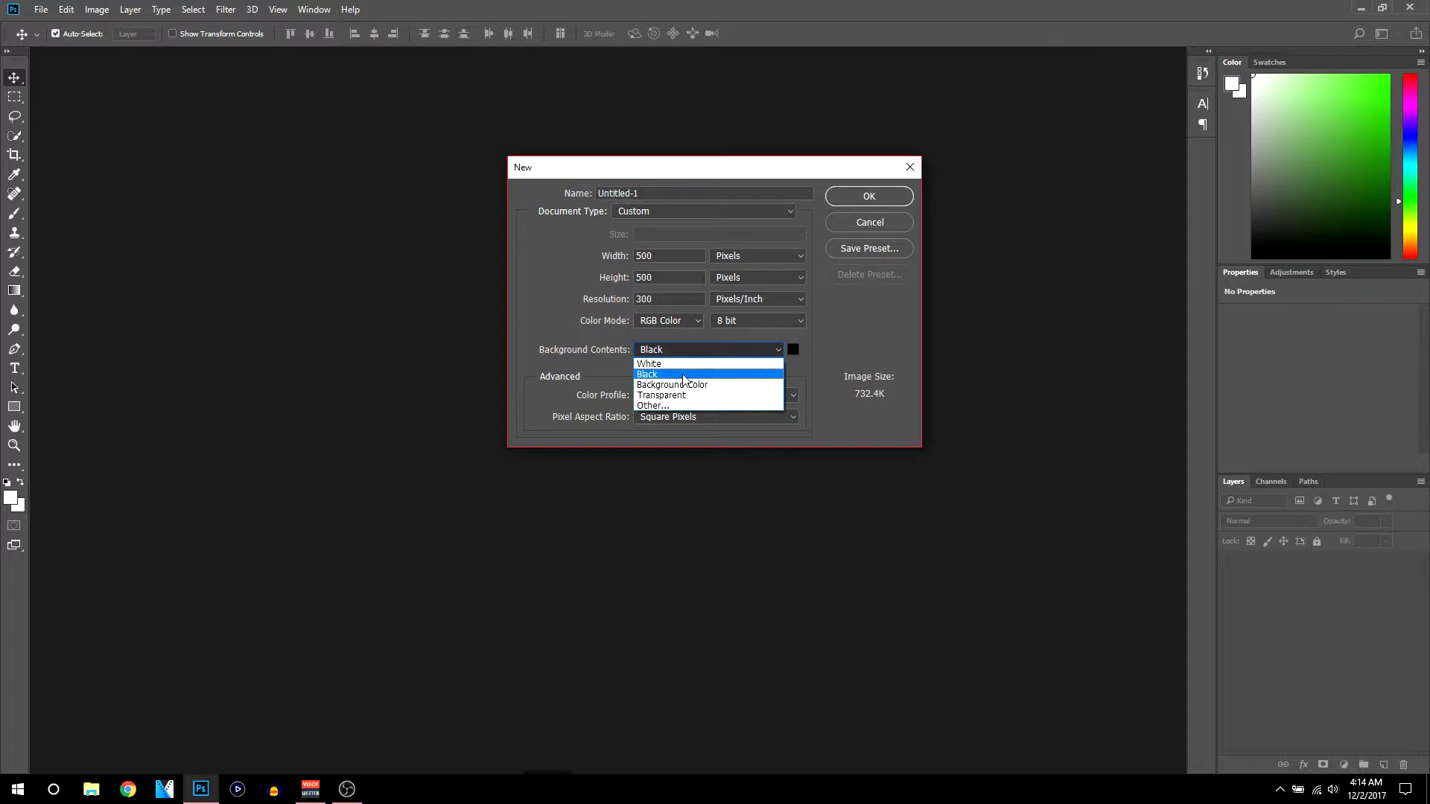
{"action": "left_click", "coordinate": [700, 374]}
{"action": "left_click", "coordinate": [869, 198]}
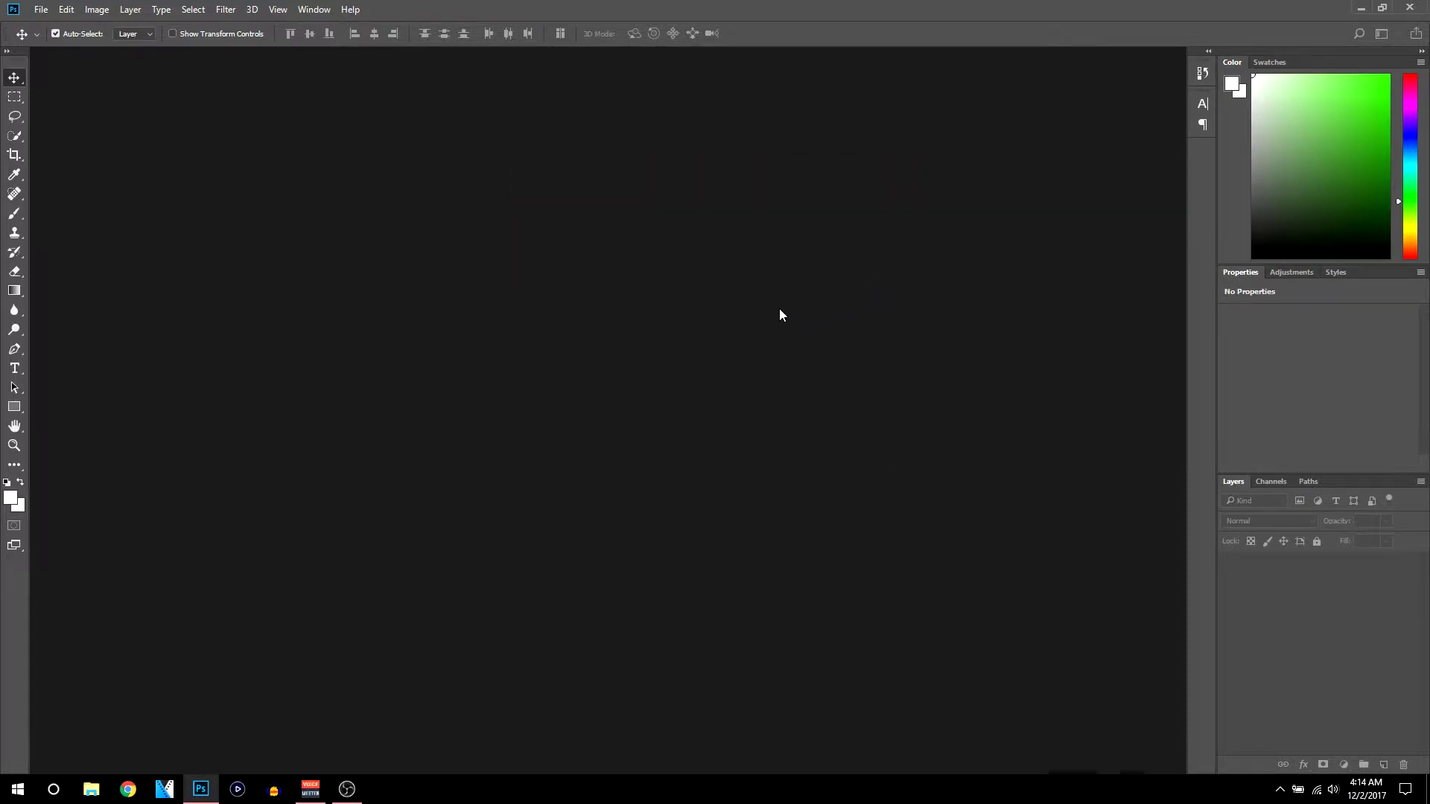
{"action": "scroll", "coordinate": [744, 303], "scroll_direction": "down", "scroll_amount": 3}
{"action": "scroll", "coordinate": [745, 249], "scroll_direction": "up", "scroll_amount": 3}
{"action": "scroll", "coordinate": [746, 287], "scroll_direction": "down", "scroll_amount": 1}
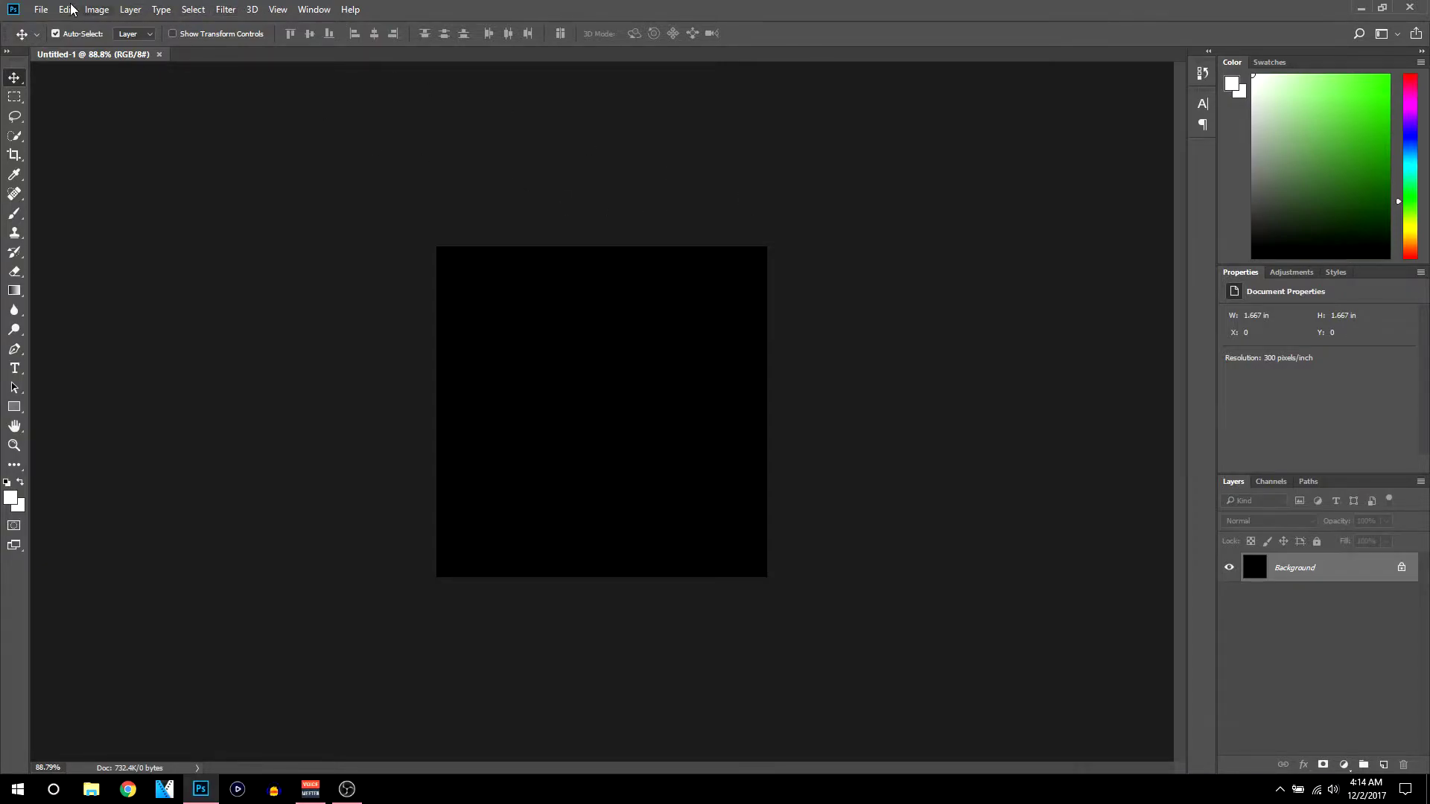
Open the Call-of-Duty-Modern-Warfare-Remastered-PS3 picture from the images folder in Downloads
{"action": "left_click", "coordinate": [41, 9]}
{"action": "left_click", "coordinate": [74, 39]}
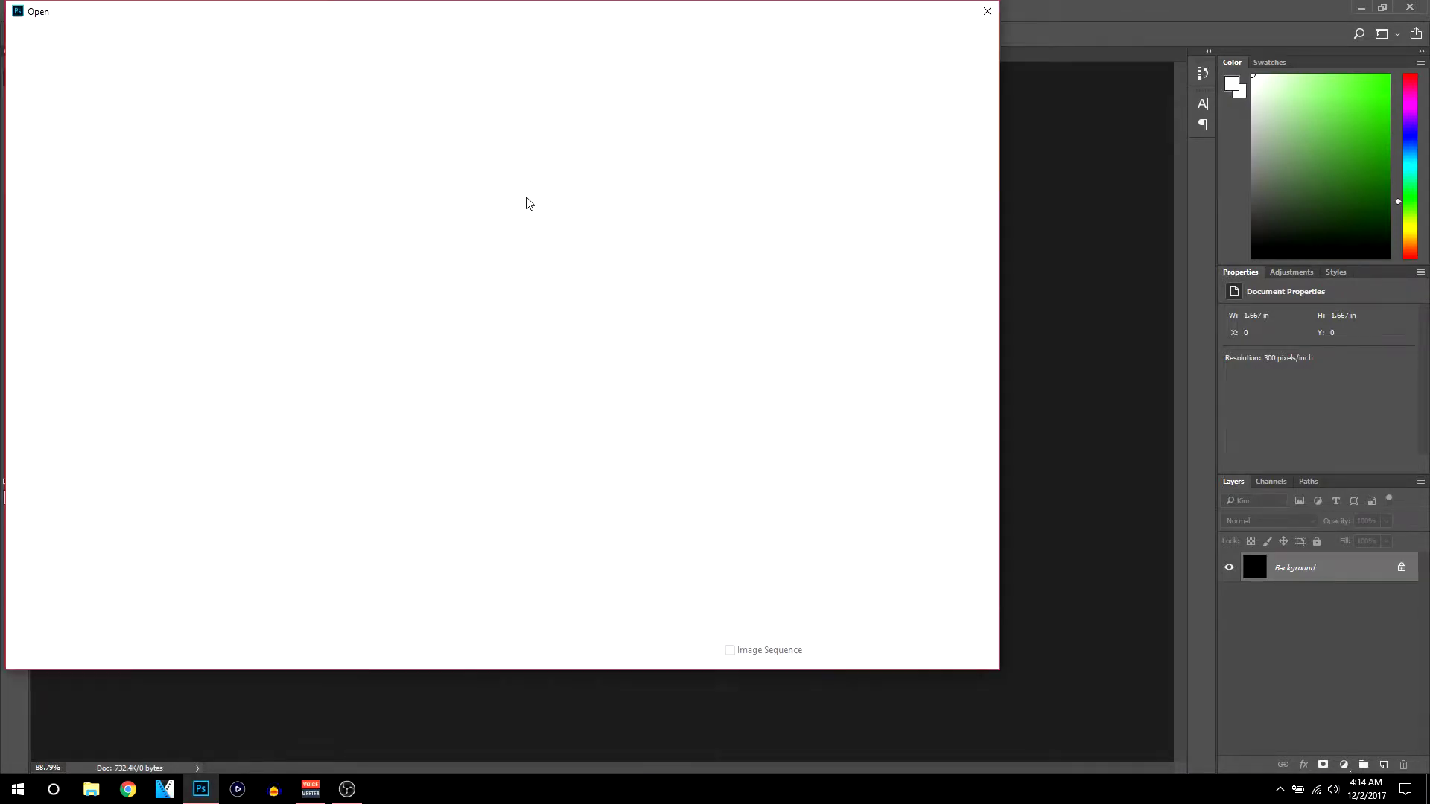
{"action": "left_click", "coordinate": [71, 236]}
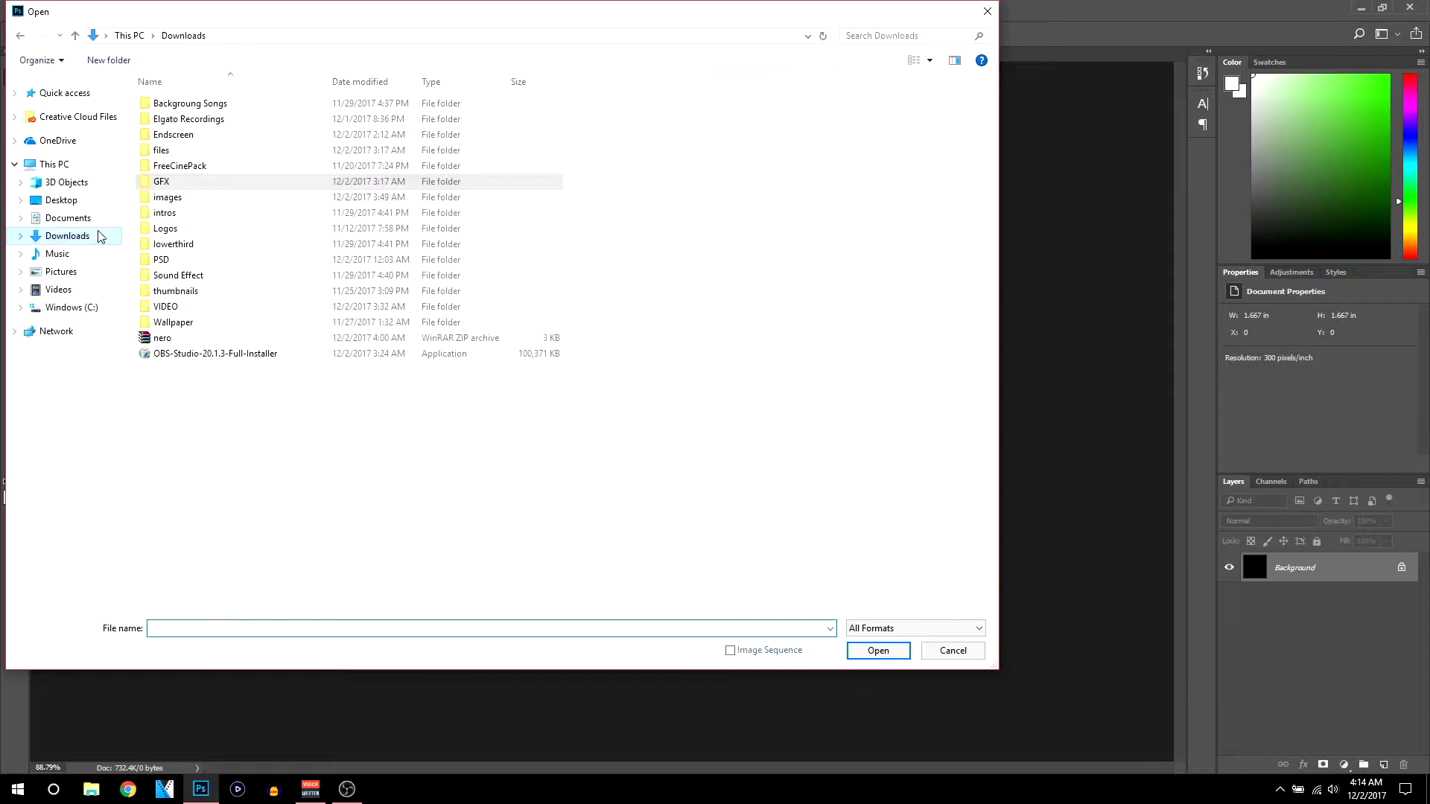
{"action": "double_click", "coordinate": [185, 199]}
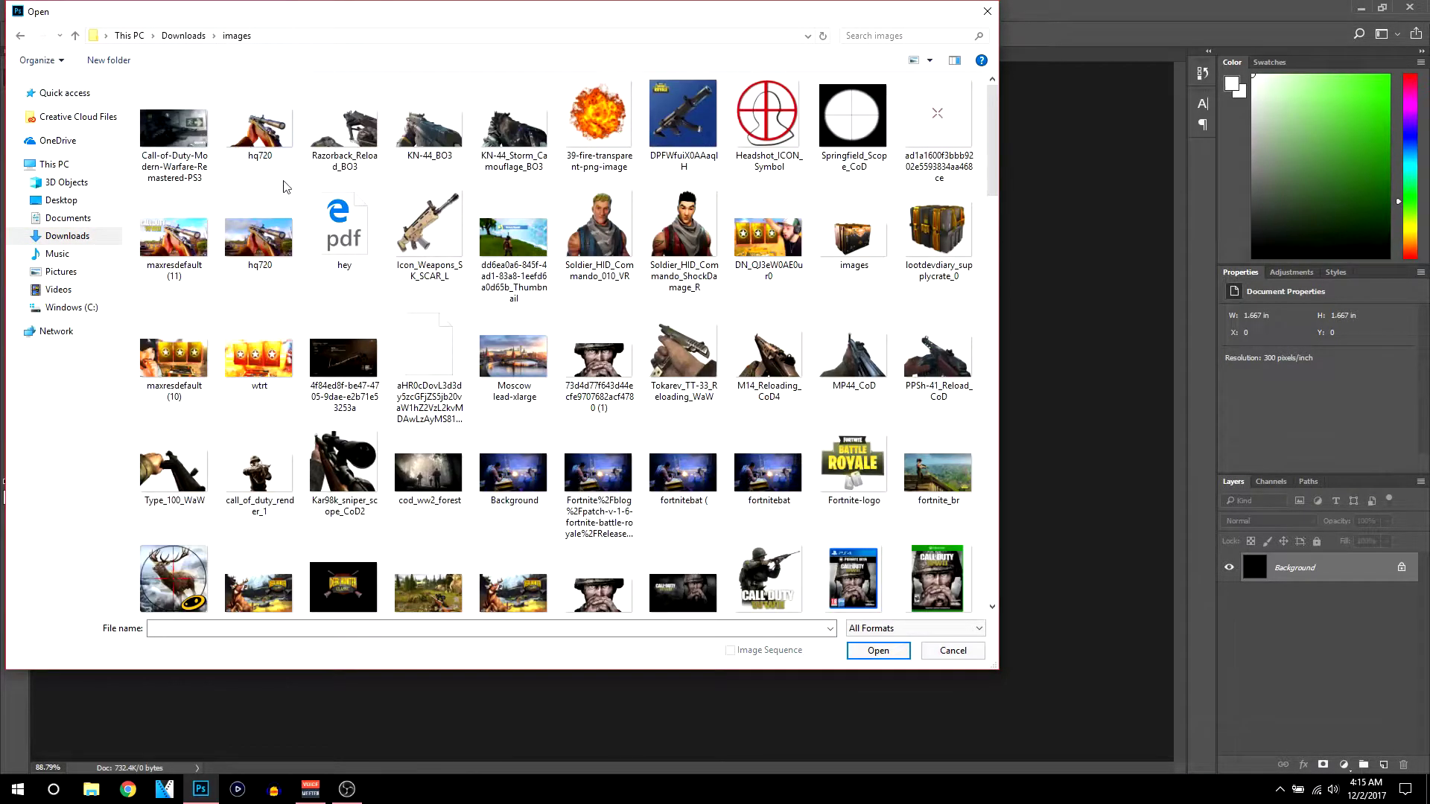
{"action": "double_click", "coordinate": [201, 139]}
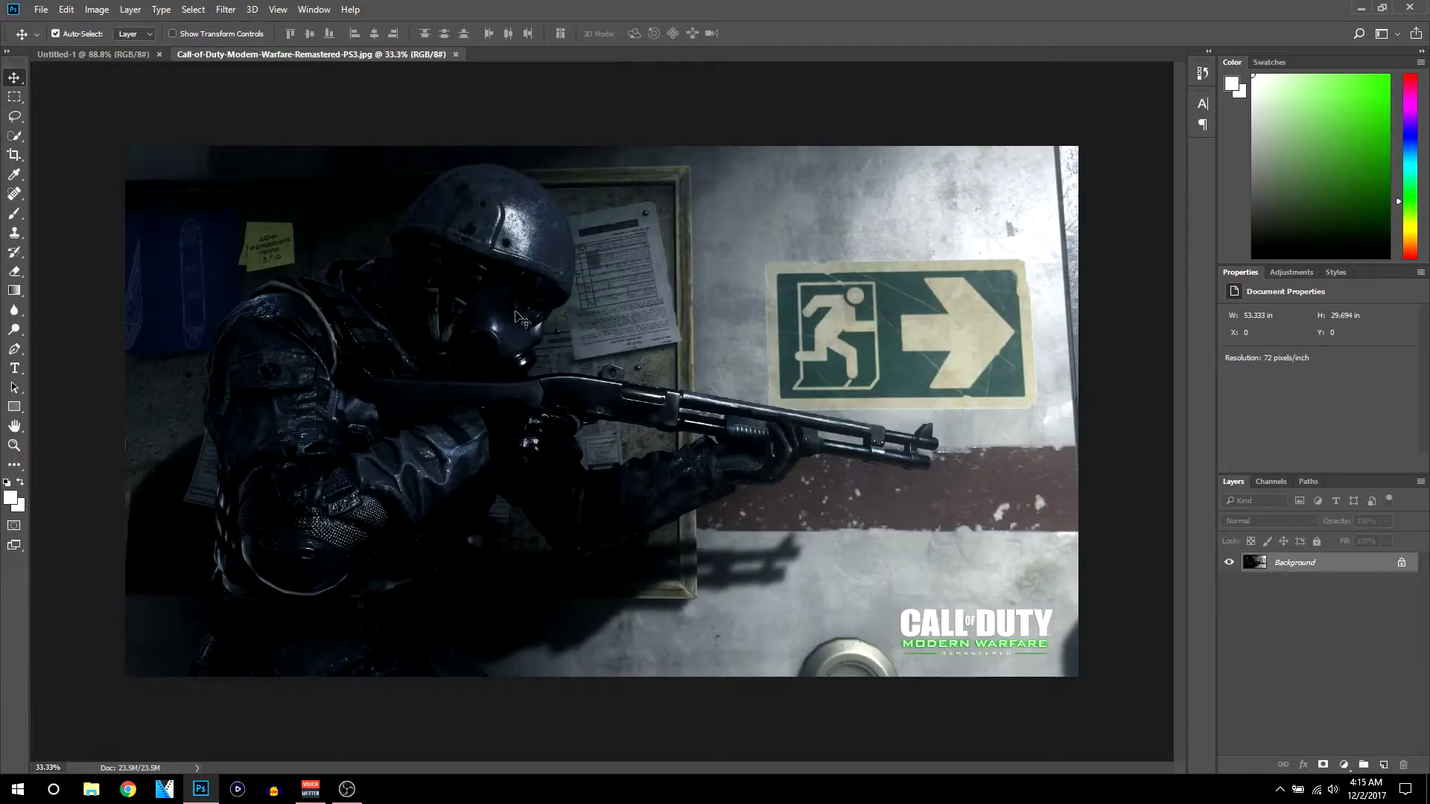
Copy the opened soldier picture into the Untitled-1 document as a layer
{"action": "left_click_drag", "start_coordinate": [391, 307], "coordinate": [602, 410]}
{"action": "scroll", "coordinate": [626, 368], "scroll_direction": "down", "scroll_amount": 3}
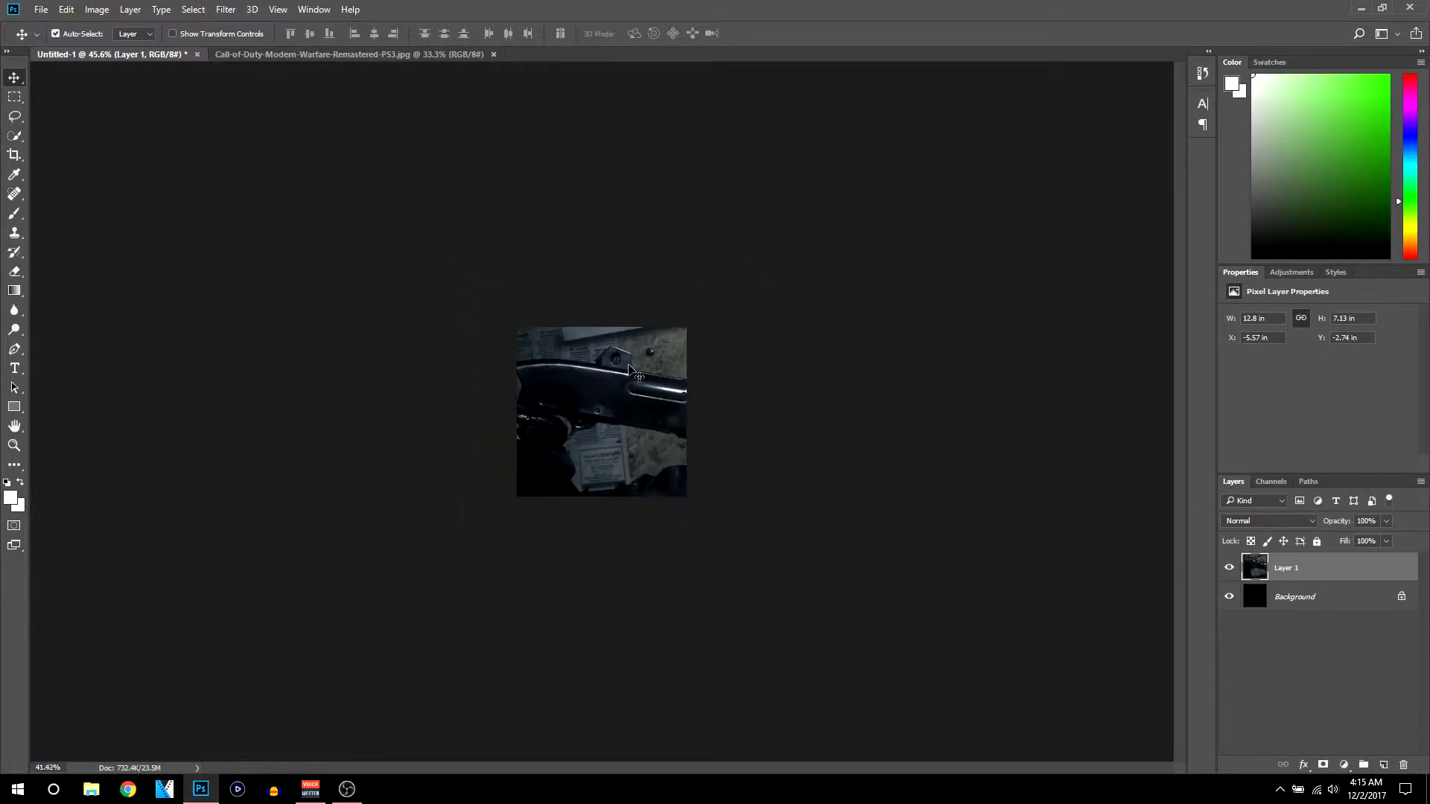
{"action": "scroll", "coordinate": [633, 365], "scroll_direction": "down", "scroll_amount": 1}
Free-transform the soldier layer down to about 33% and position it so the soldier lies over the canvas
{"action": "key", "text": "ctrl+t"}
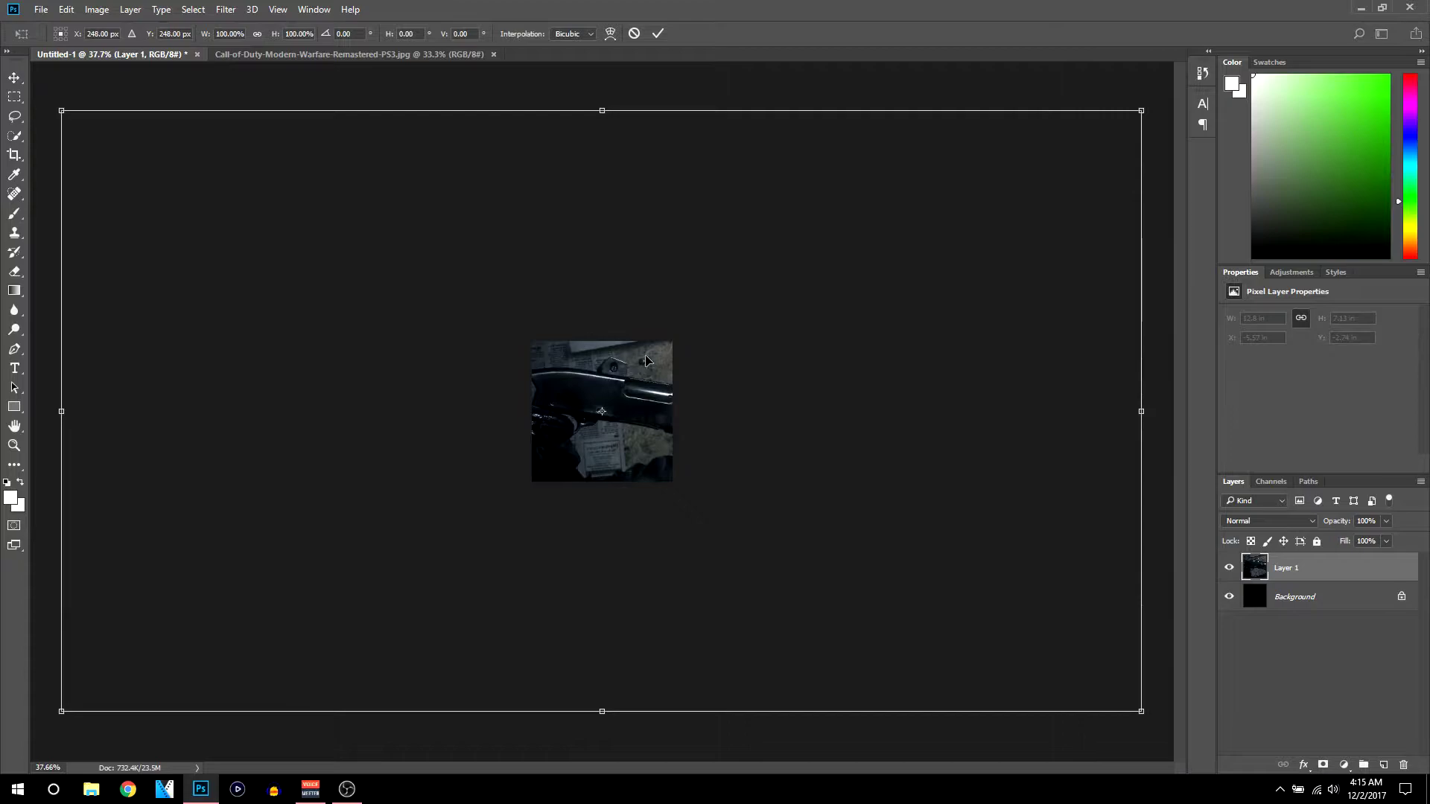
{"action": "left_click_drag", "start_coordinate": [1141, 110], "coordinate": [790, 309]}
{"action": "left_click_drag", "start_coordinate": [421, 504], "coordinate": [763, 360]}
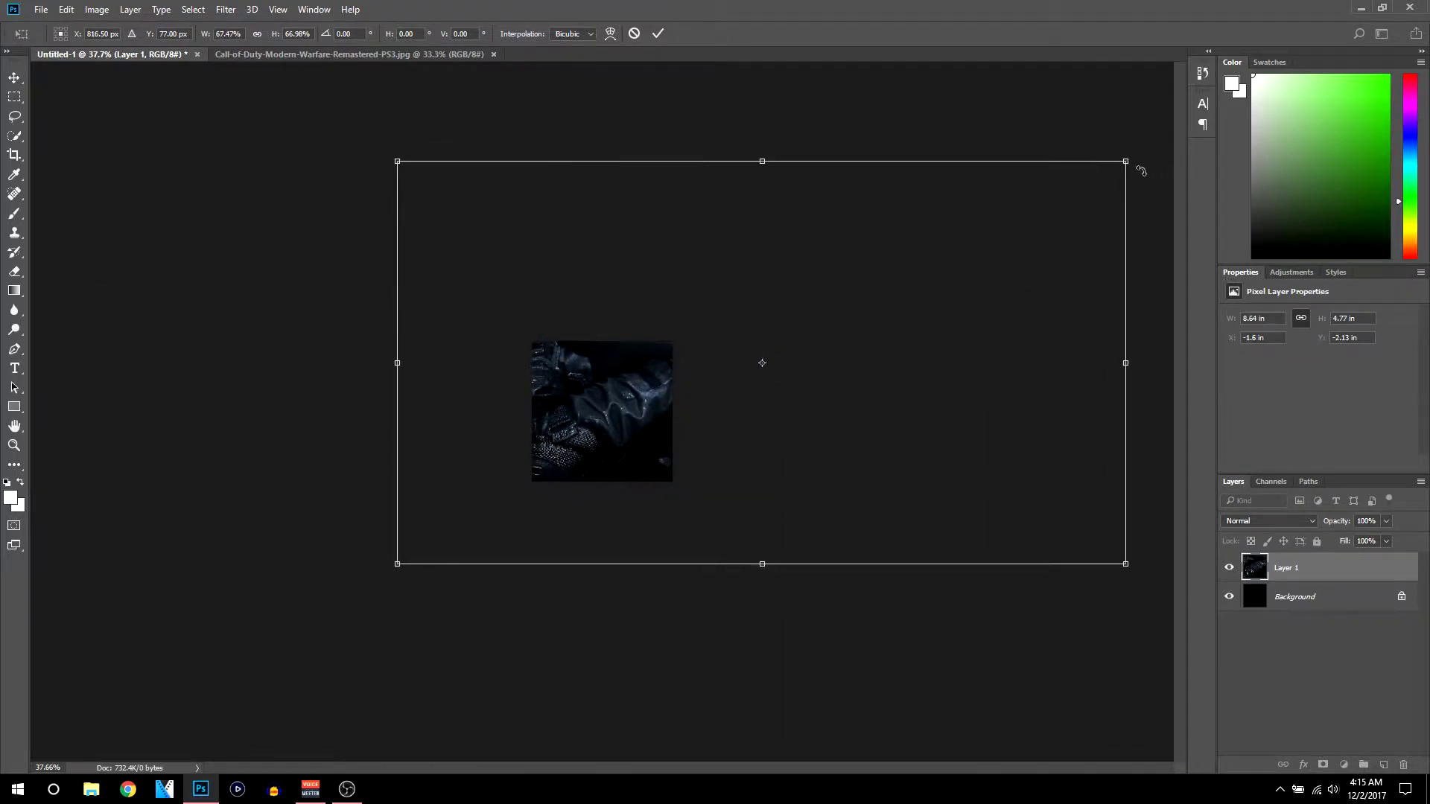
{"action": "left_click_drag", "start_coordinate": [1129, 158], "coordinate": [846, 315]}
{"action": "left_click_drag", "start_coordinate": [752, 394], "coordinate": [770, 374]}
{"action": "left_click_drag", "start_coordinate": [861, 545], "coordinate": [781, 496]}
{"action": "left_click_drag", "start_coordinate": [723, 407], "coordinate": [794, 382]}
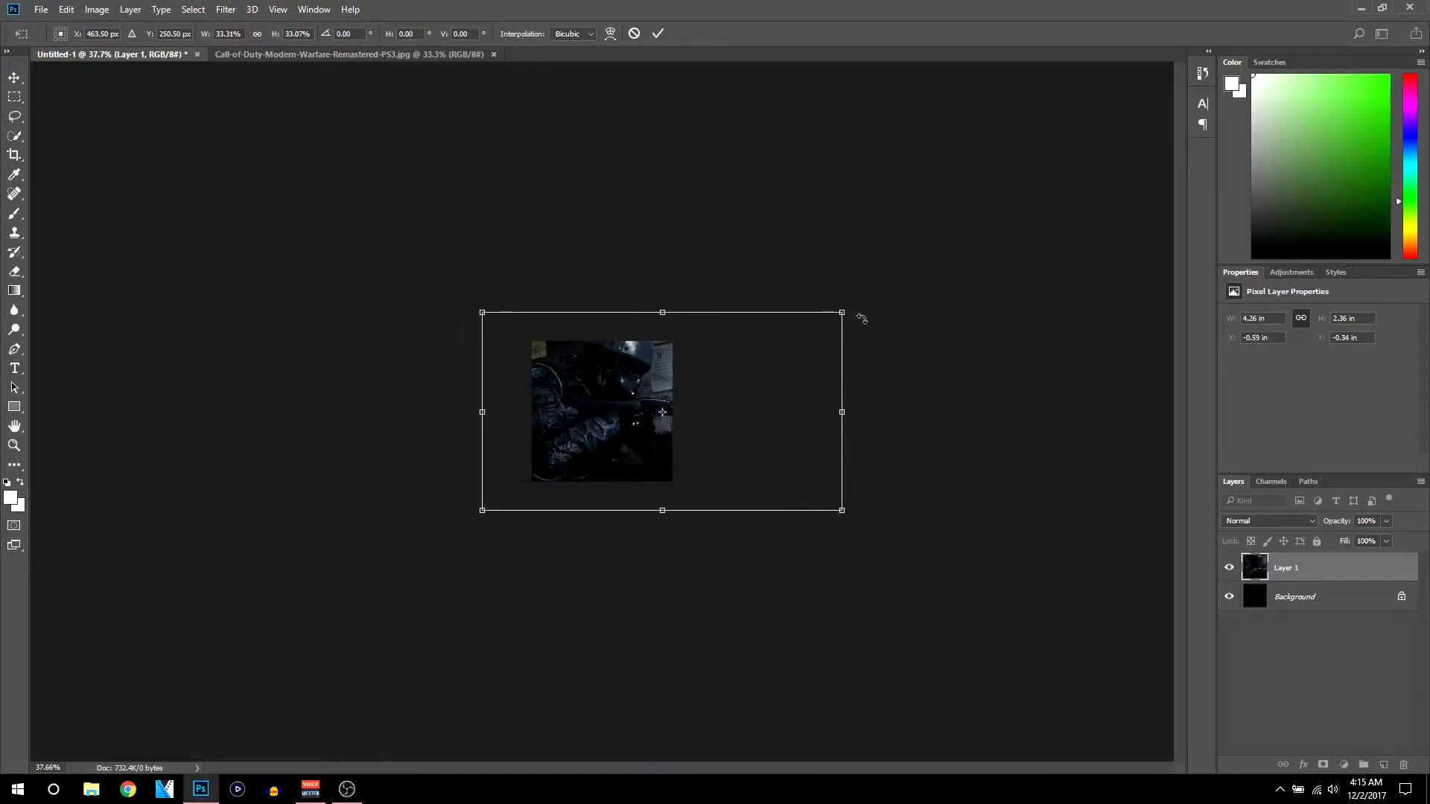
Shrink the soldier layer further to about 28.5%, centre the soldier on the square canvas and apply the transform
{"action": "left_click_drag", "start_coordinate": [840, 311], "coordinate": [816, 328]}
{"action": "left_click_drag", "start_coordinate": [697, 395], "coordinate": [709, 400]}
{"action": "left_click_drag", "start_coordinate": [828, 512], "coordinate": [798, 500]}
{"action": "left_click_drag", "start_coordinate": [702, 444], "coordinate": [717, 440]}
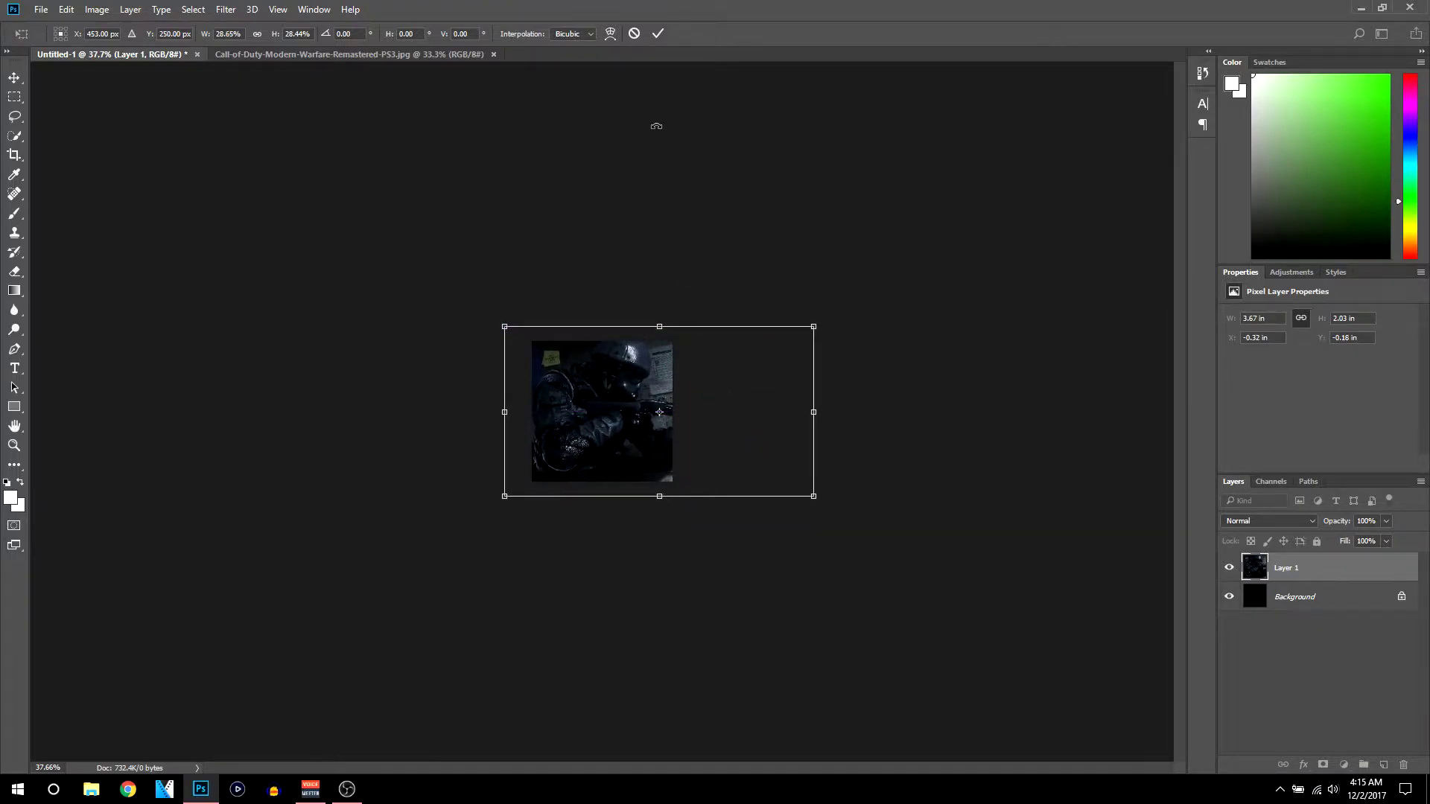
{"action": "left_click", "coordinate": [658, 34]}
Convert the soldier layer to grayscale with the Black and White adjustment using the Default preset
{"action": "key", "text": "ctrl+plus"}
{"action": "key", "text": "ctrl+plus"}
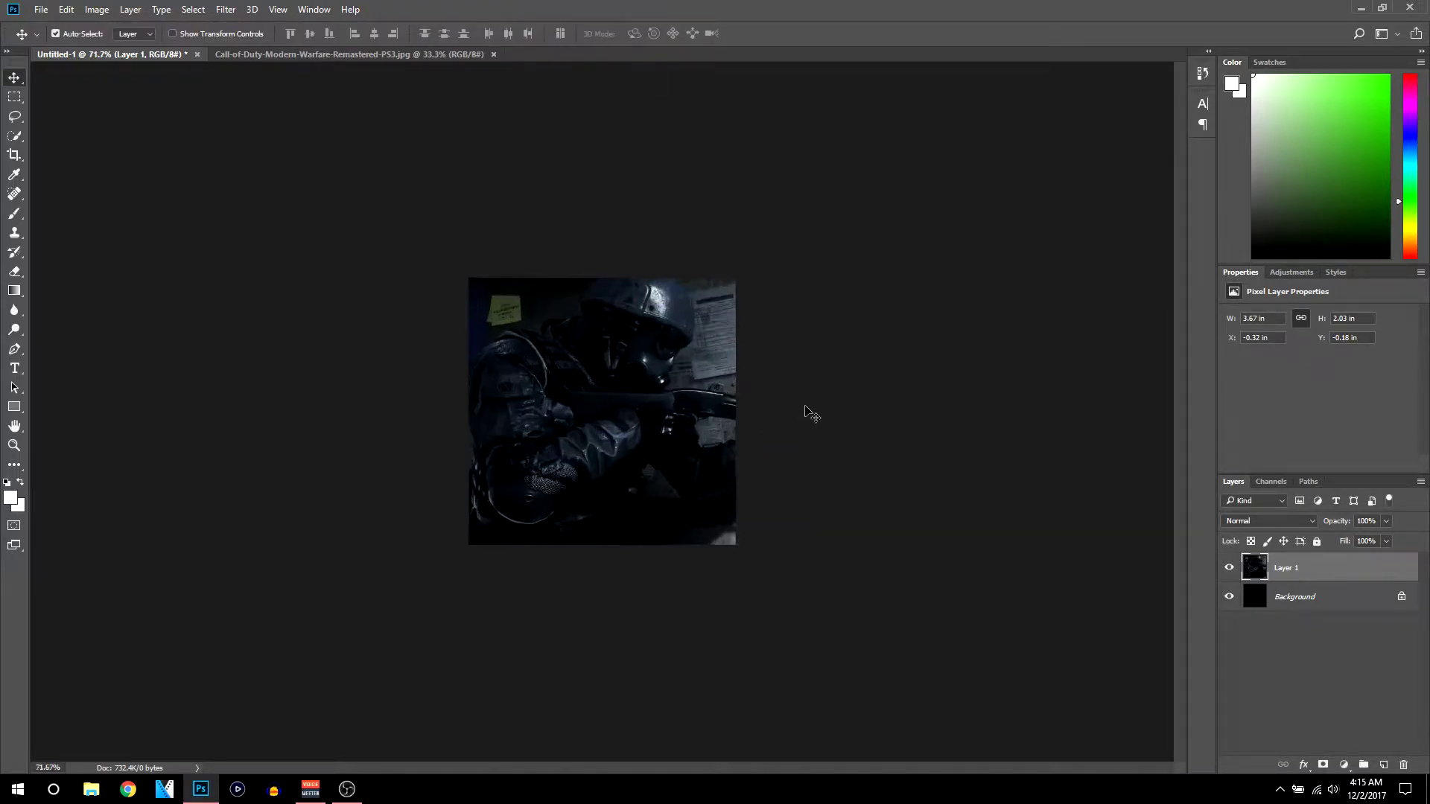
{"action": "scroll", "coordinate": [812, 414], "scroll_direction": "up", "scroll_amount": 1}
{"action": "scroll", "coordinate": [862, 415], "scroll_direction": "up", "scroll_amount": 1}
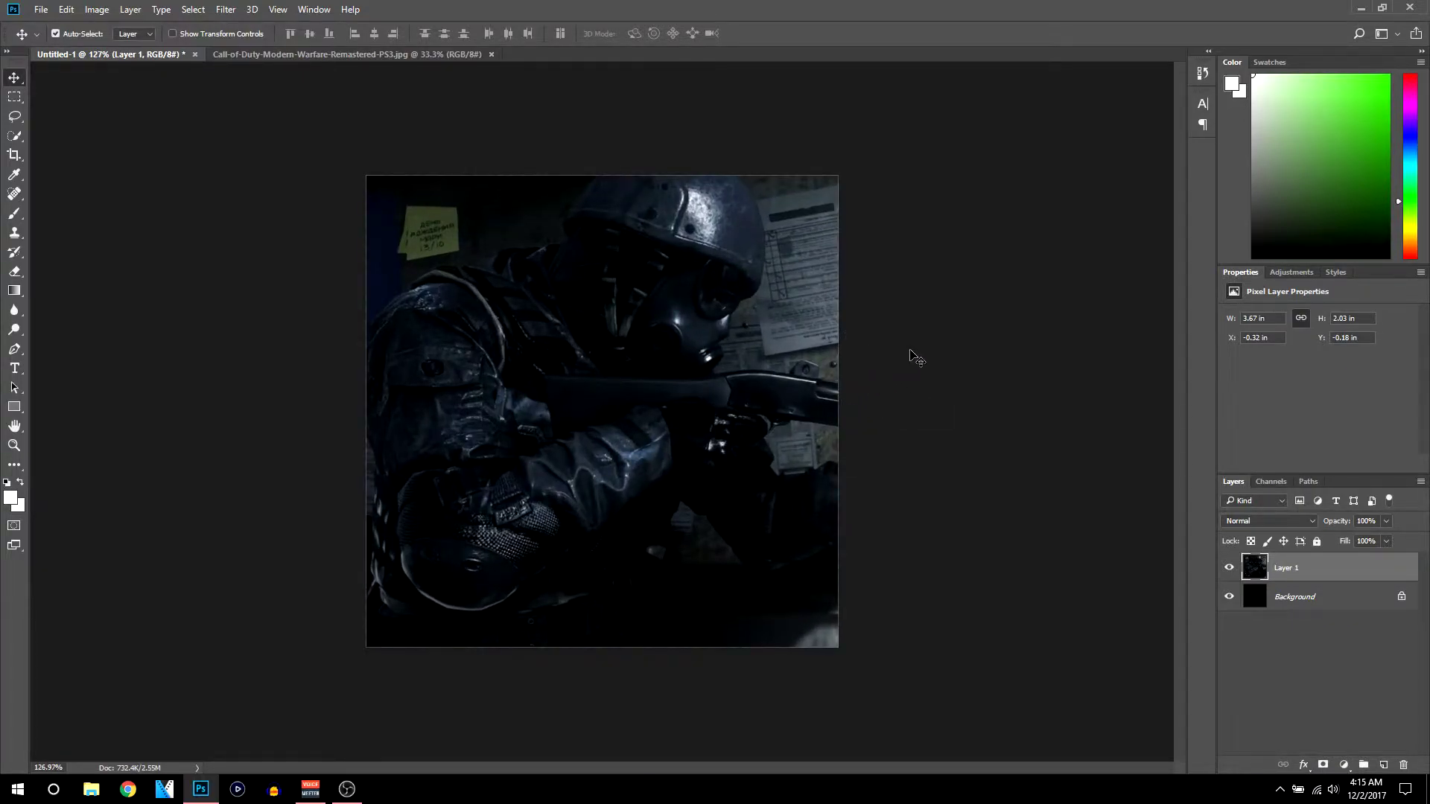
{"action": "scroll", "coordinate": [1002, 354], "scroll_direction": "up", "scroll_amount": 1}
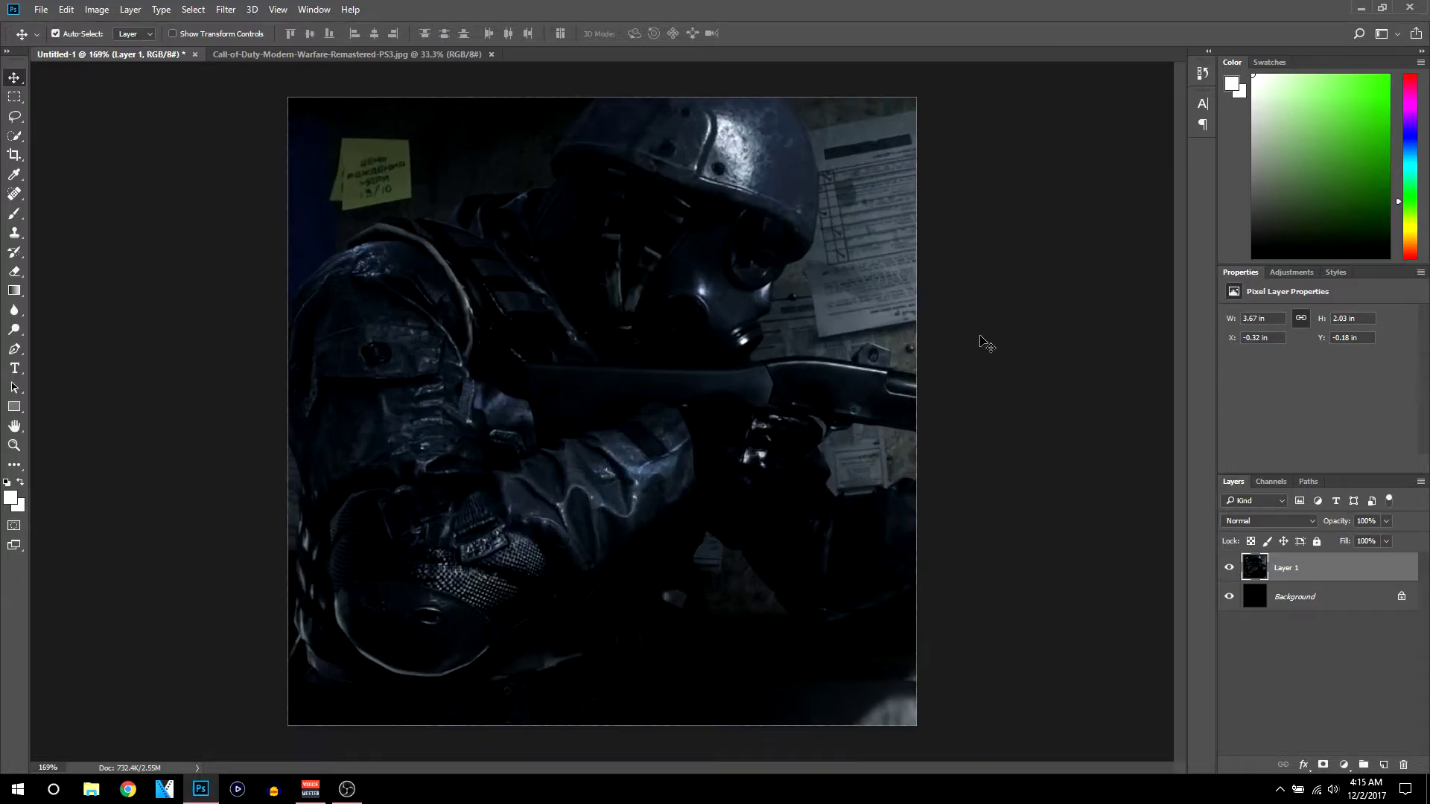
{"action": "scroll", "coordinate": [873, 343], "scroll_direction": "down", "scroll_amount": 1}
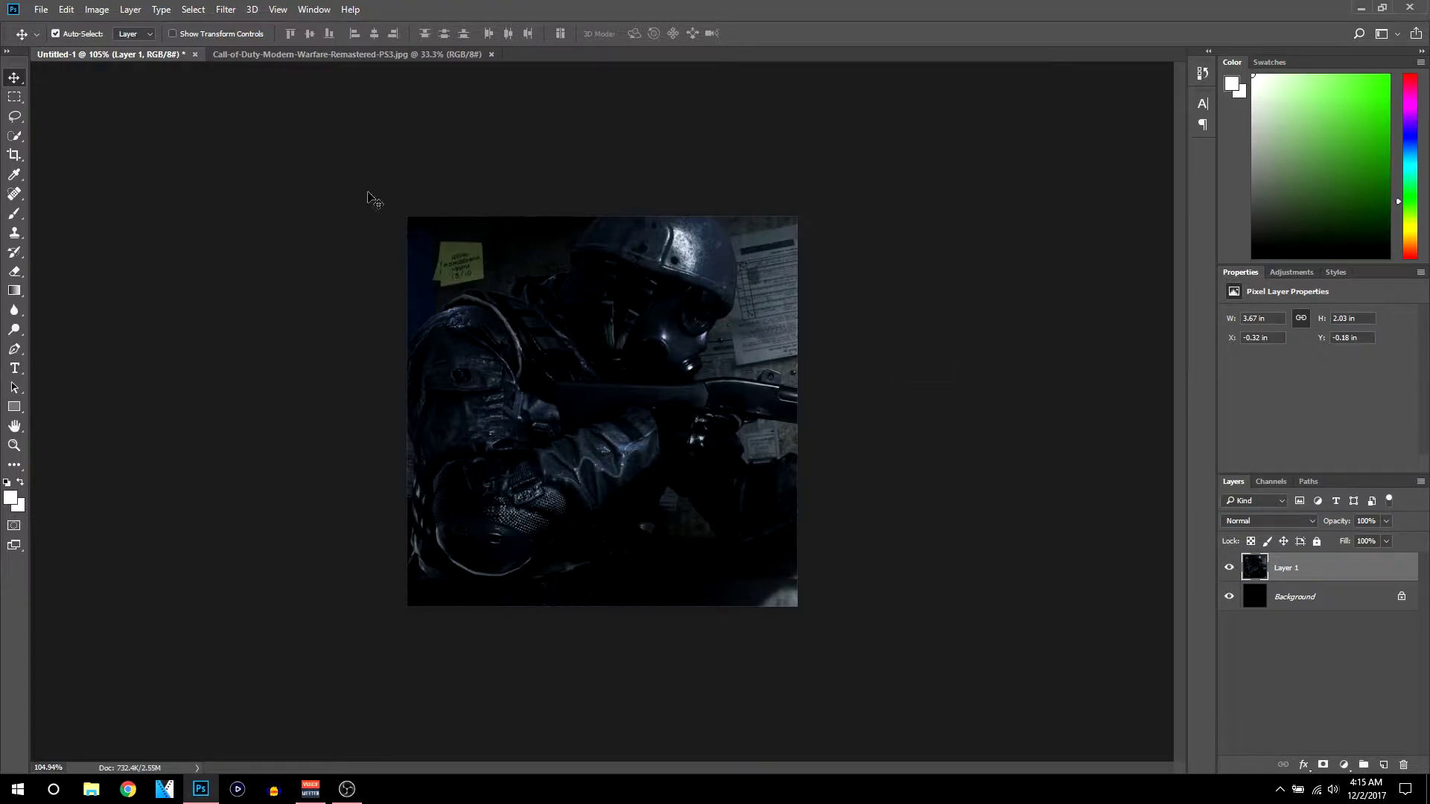
{"action": "left_click", "coordinate": [98, 10]}
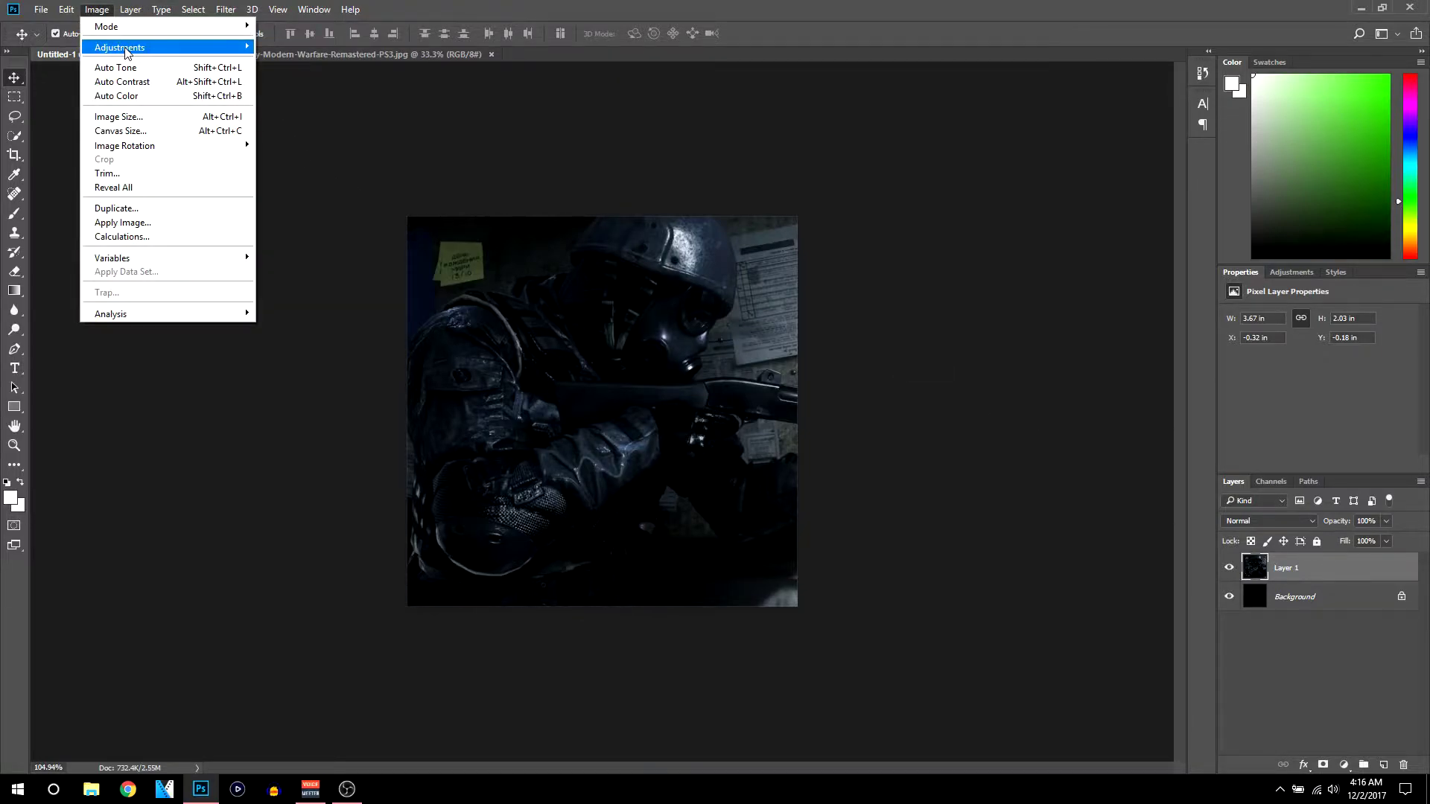
{"action": "mouse_move", "coordinate": [125, 48]}
{"action": "left_click", "coordinate": [406, 151]}
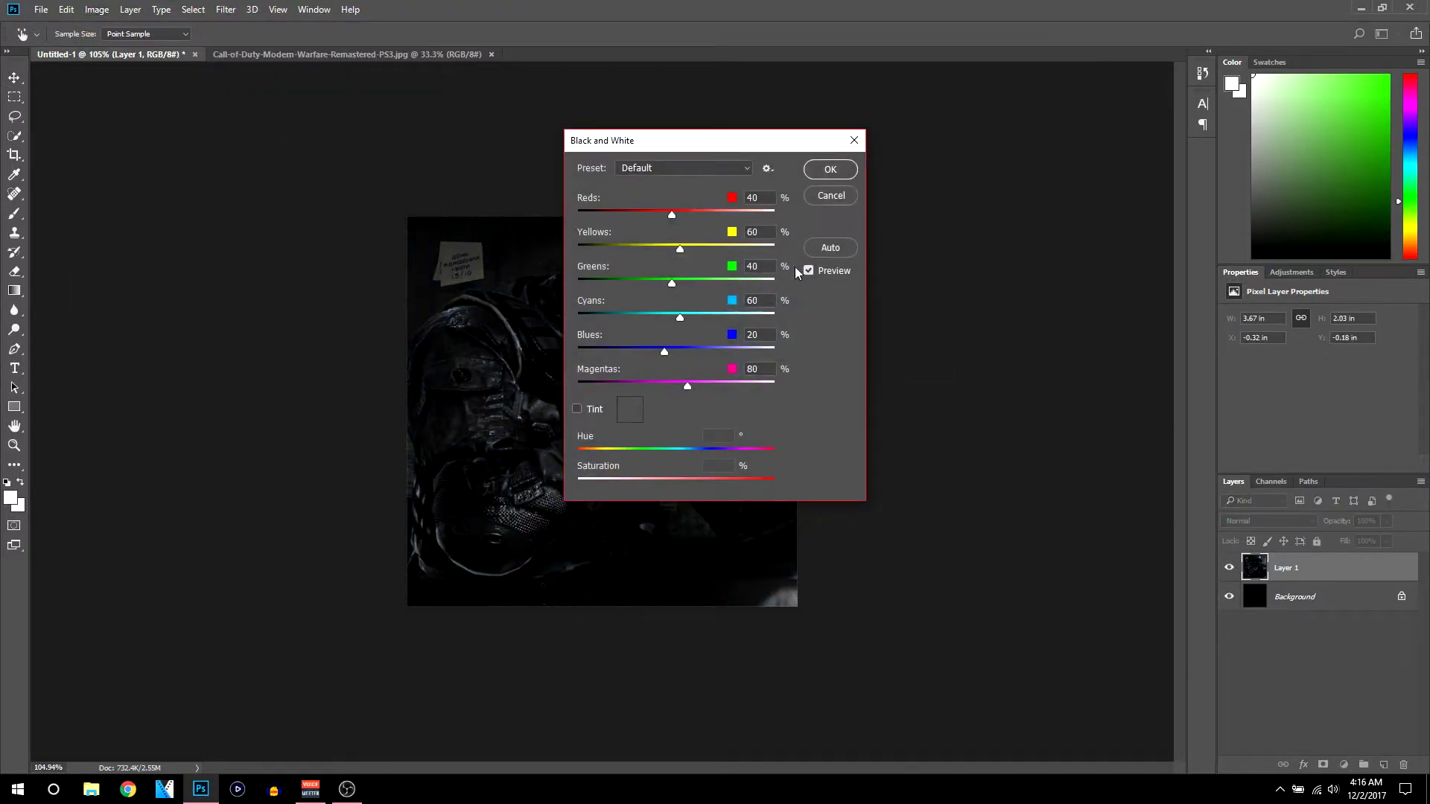
{"action": "left_click", "coordinate": [827, 172]}
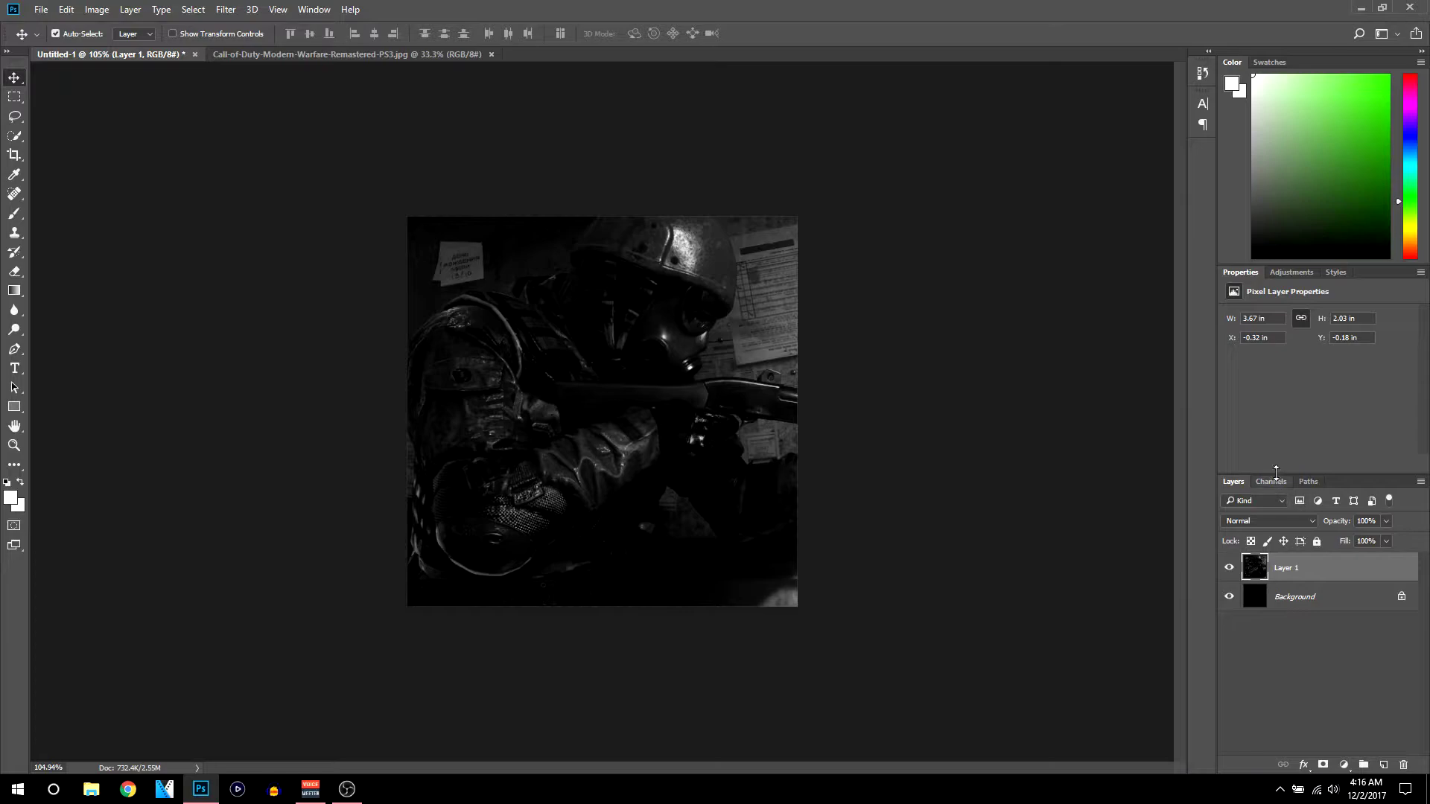
Add a Gradient Map adjustment layer and set the gradient's starting colour stop to black, 000000
{"action": "left_click", "coordinate": [1290, 273]}
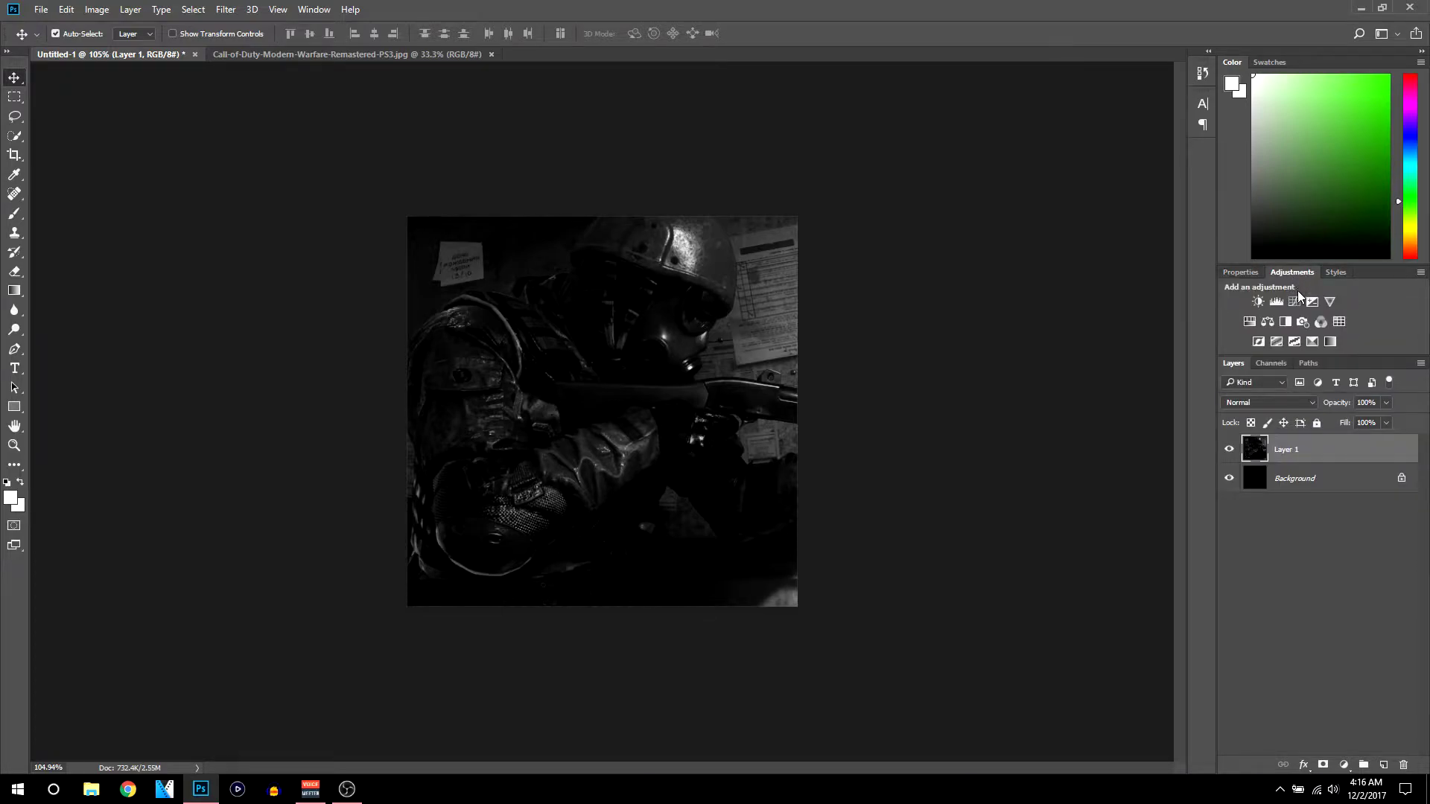
{"action": "left_click", "coordinate": [1330, 342]}
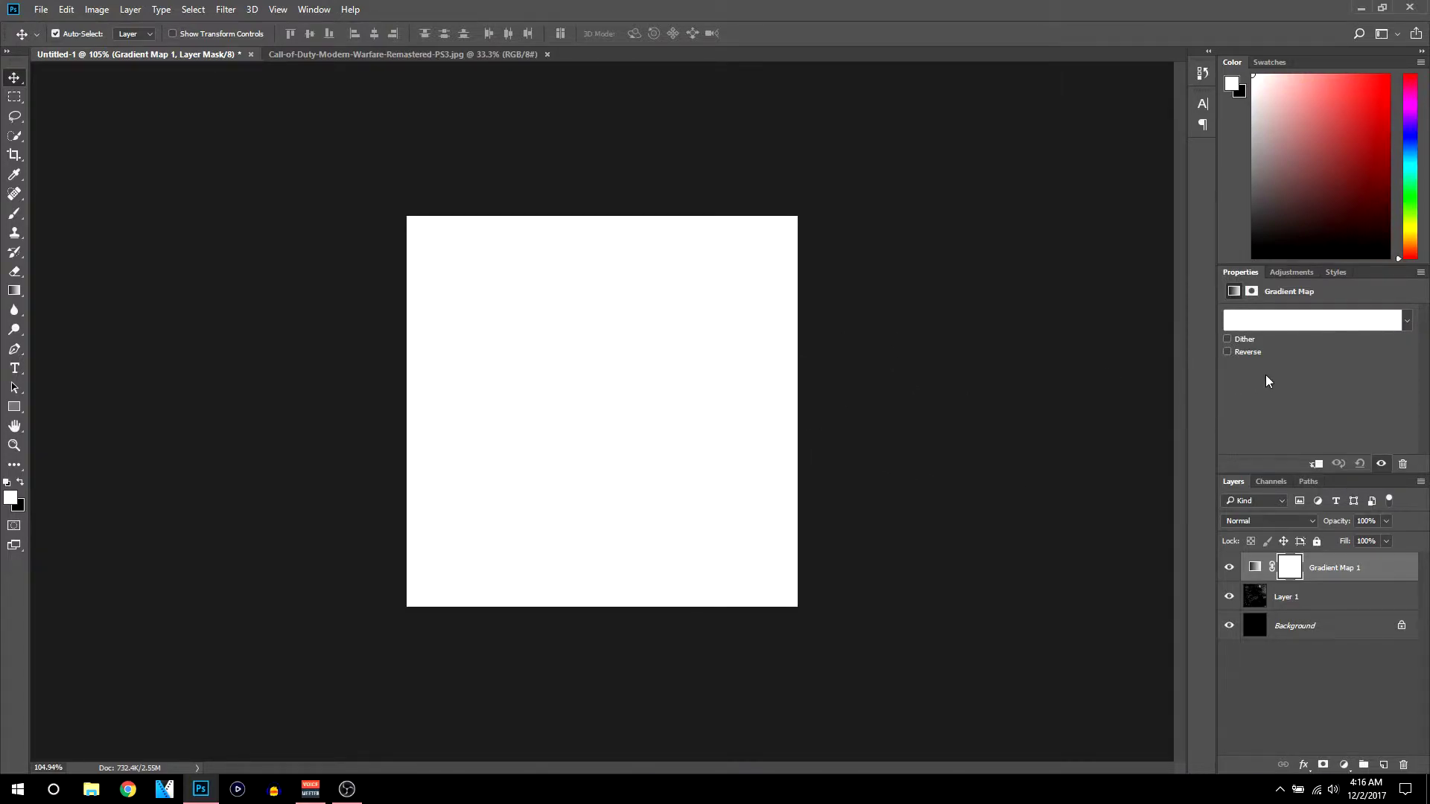
{"action": "left_click", "coordinate": [1304, 321]}
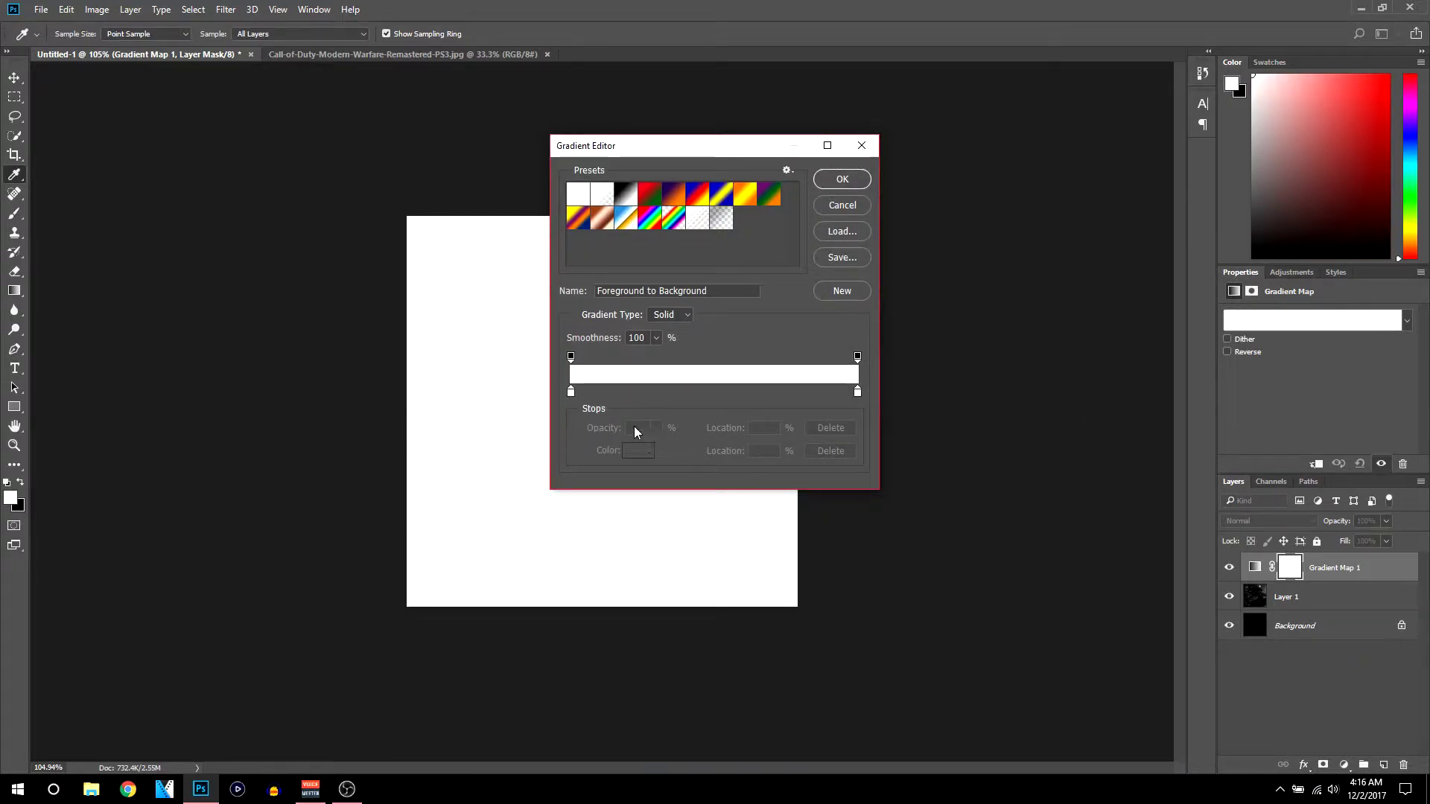
{"action": "double_click", "coordinate": [571, 391]}
{"action": "type", "text": "000000"}
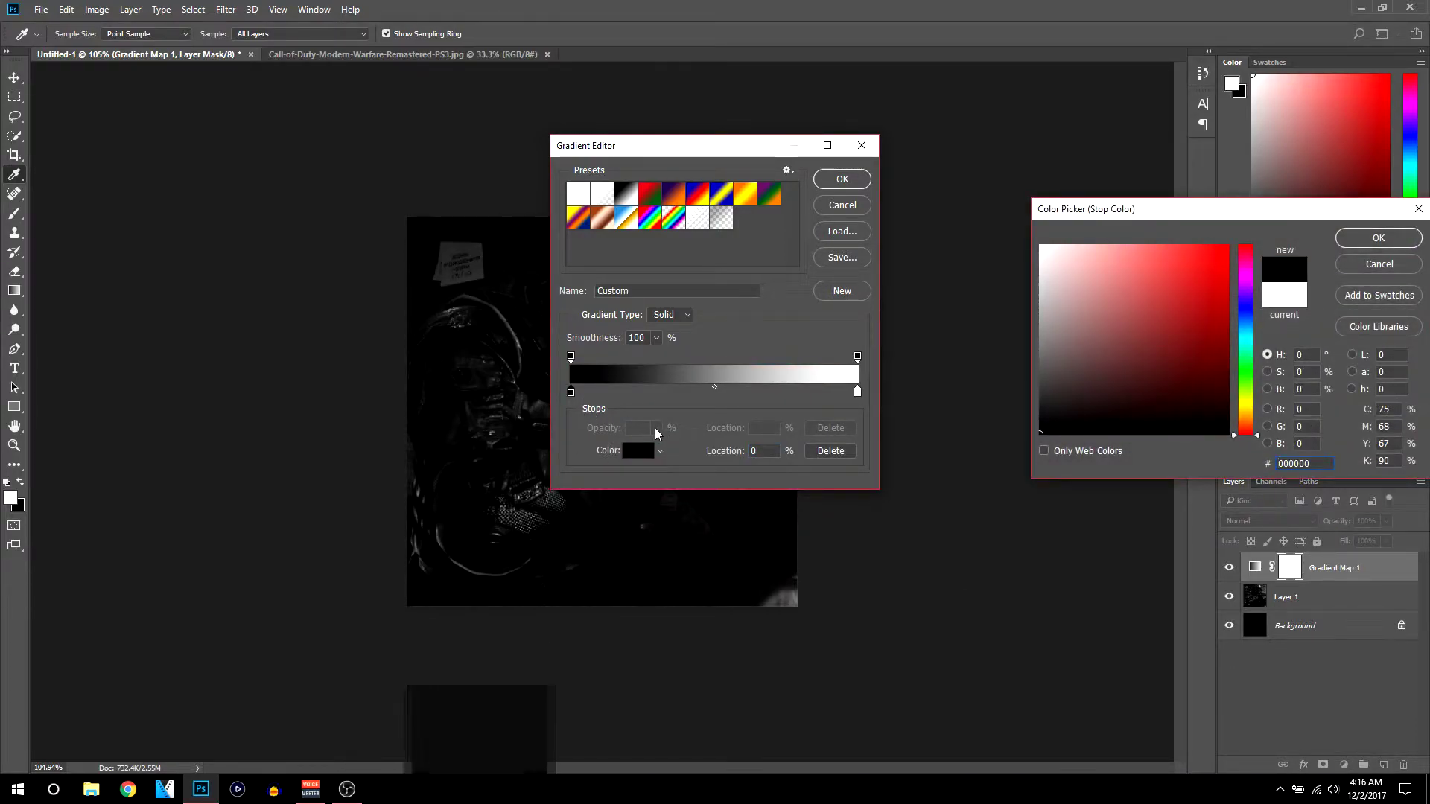
{"action": "left_click", "coordinate": [1379, 238]}
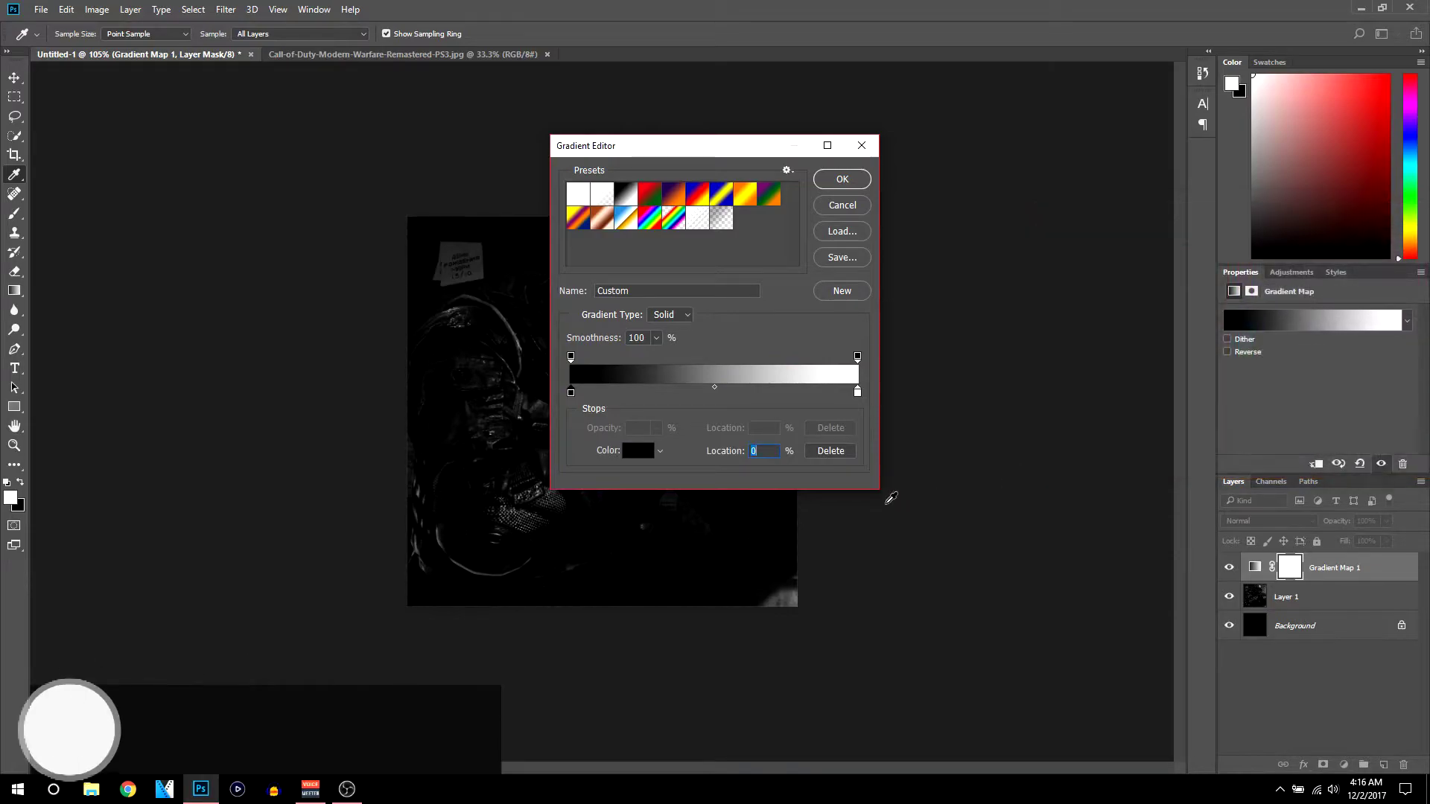
Set the gradient's end colour stop to the blue 002aff and accept the gradient
{"action": "double_click", "coordinate": [857, 392]}
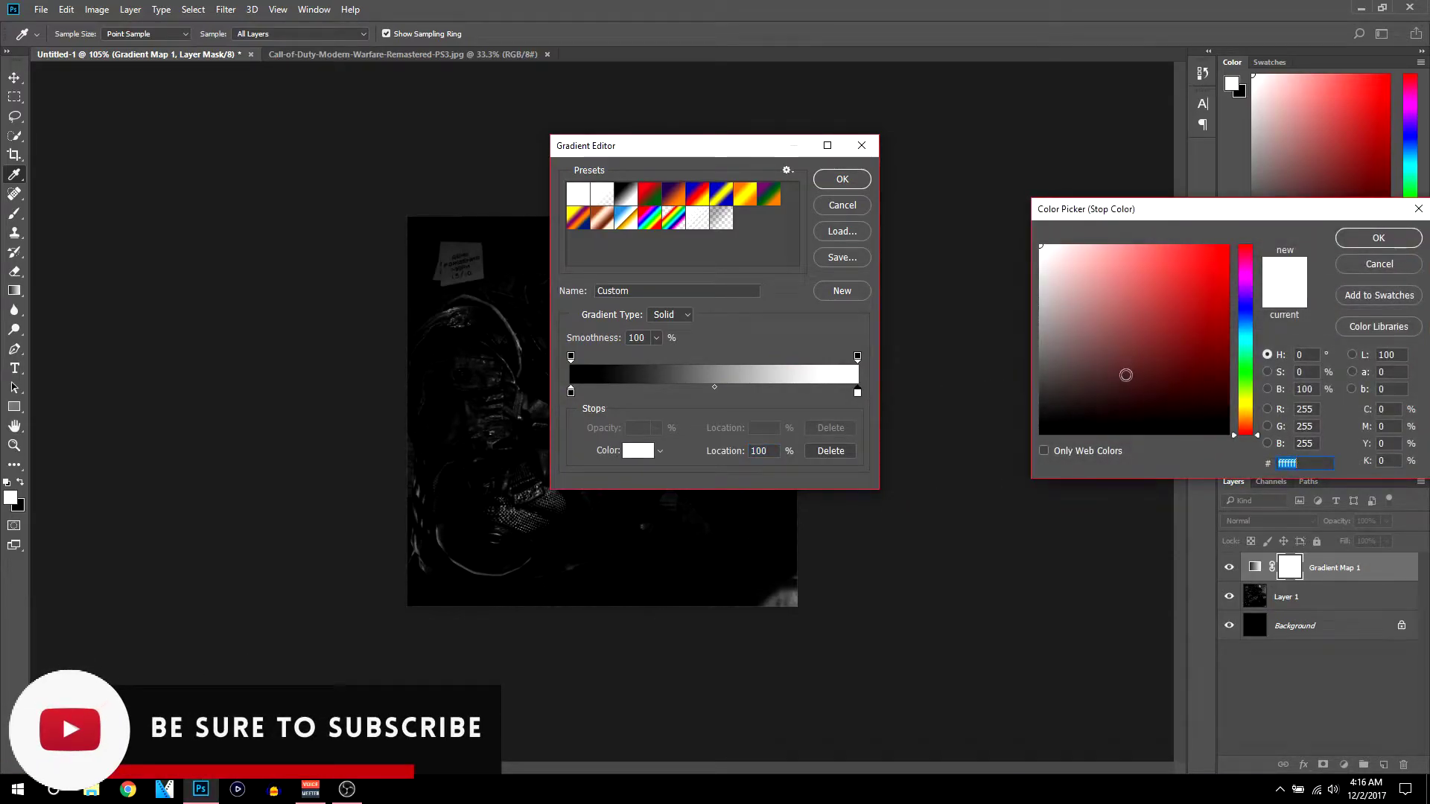
{"action": "type", "text": "ff0000"}
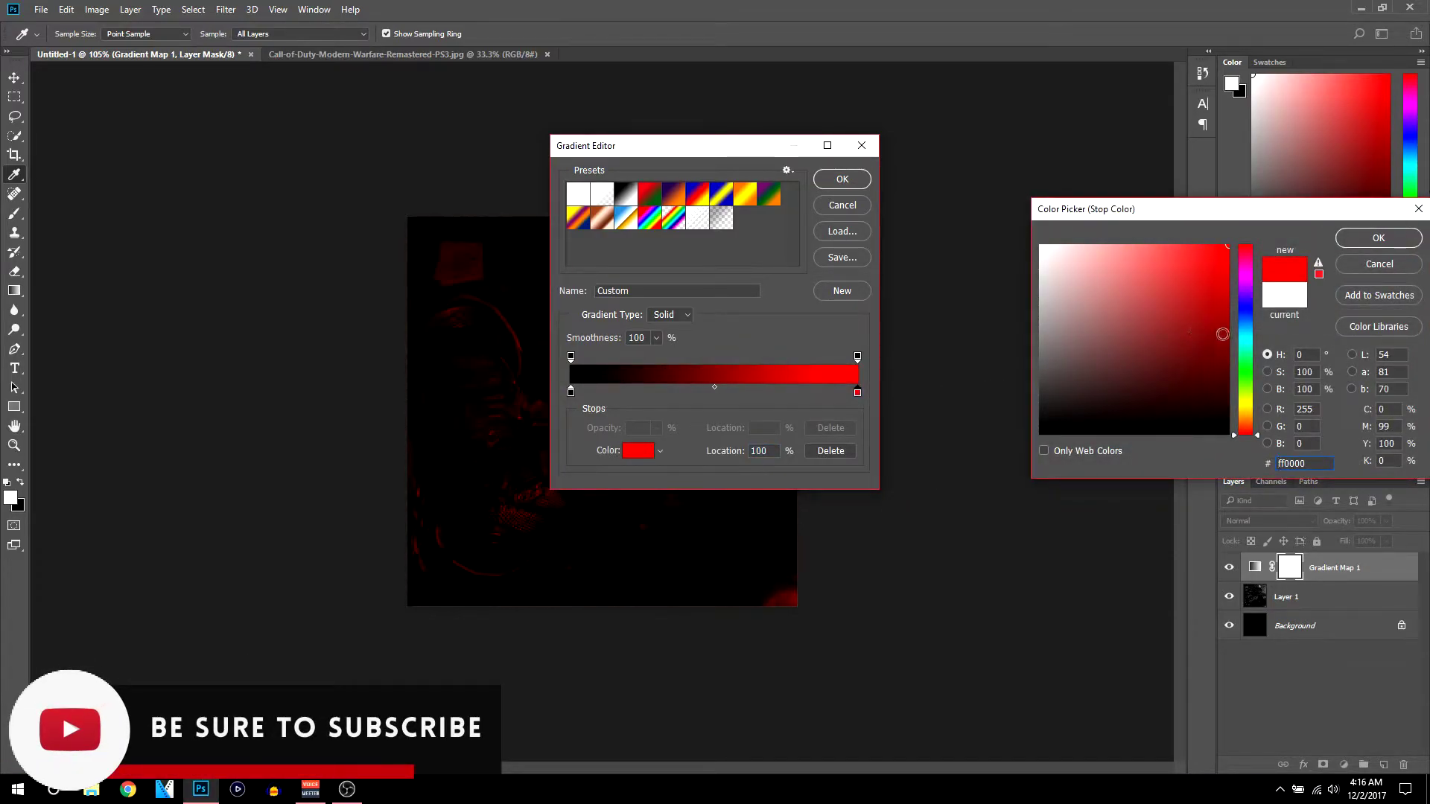
{"action": "left_click_drag", "start_coordinate": [1245, 344], "coordinate": [1250, 320]}
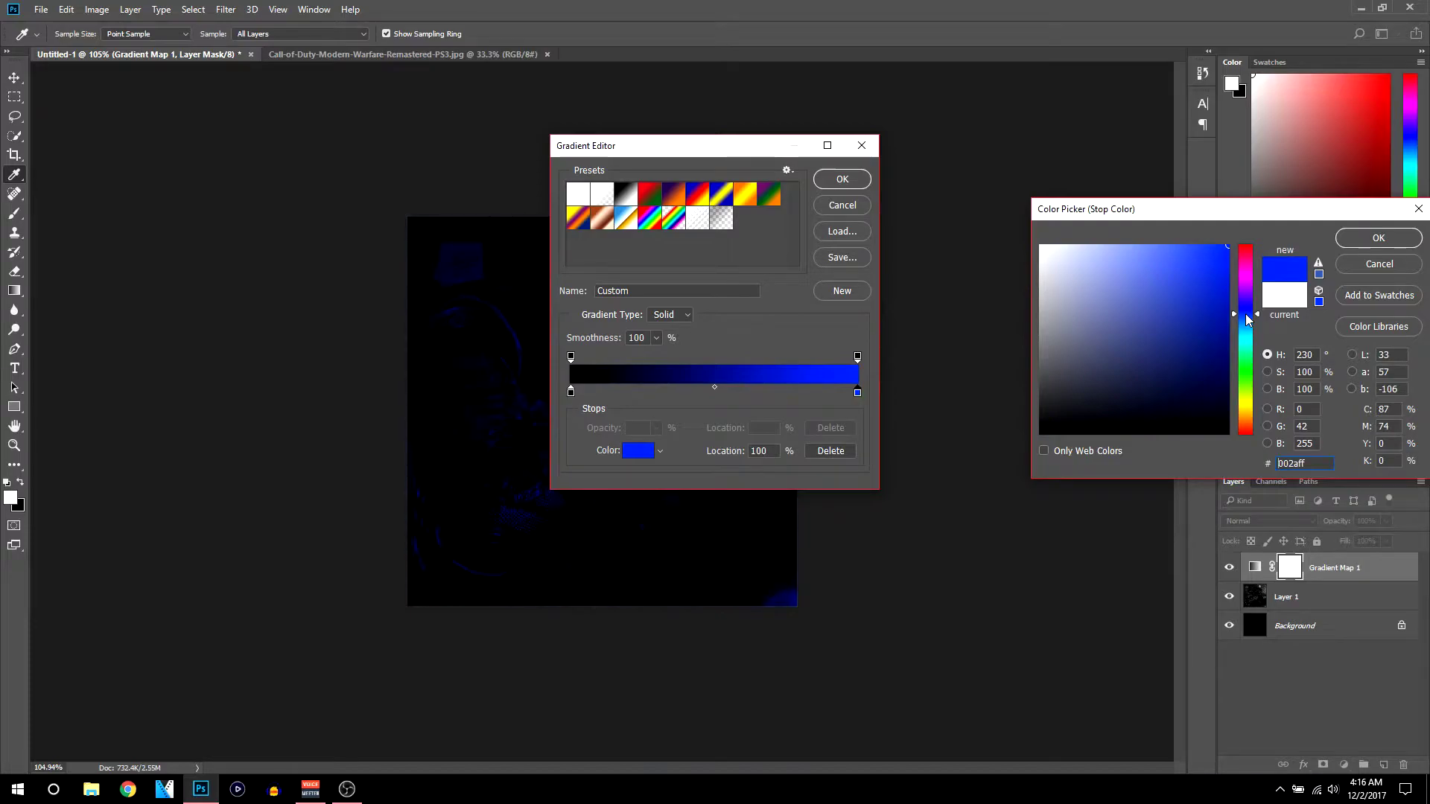
{"action": "left_click", "coordinate": [1378, 238]}
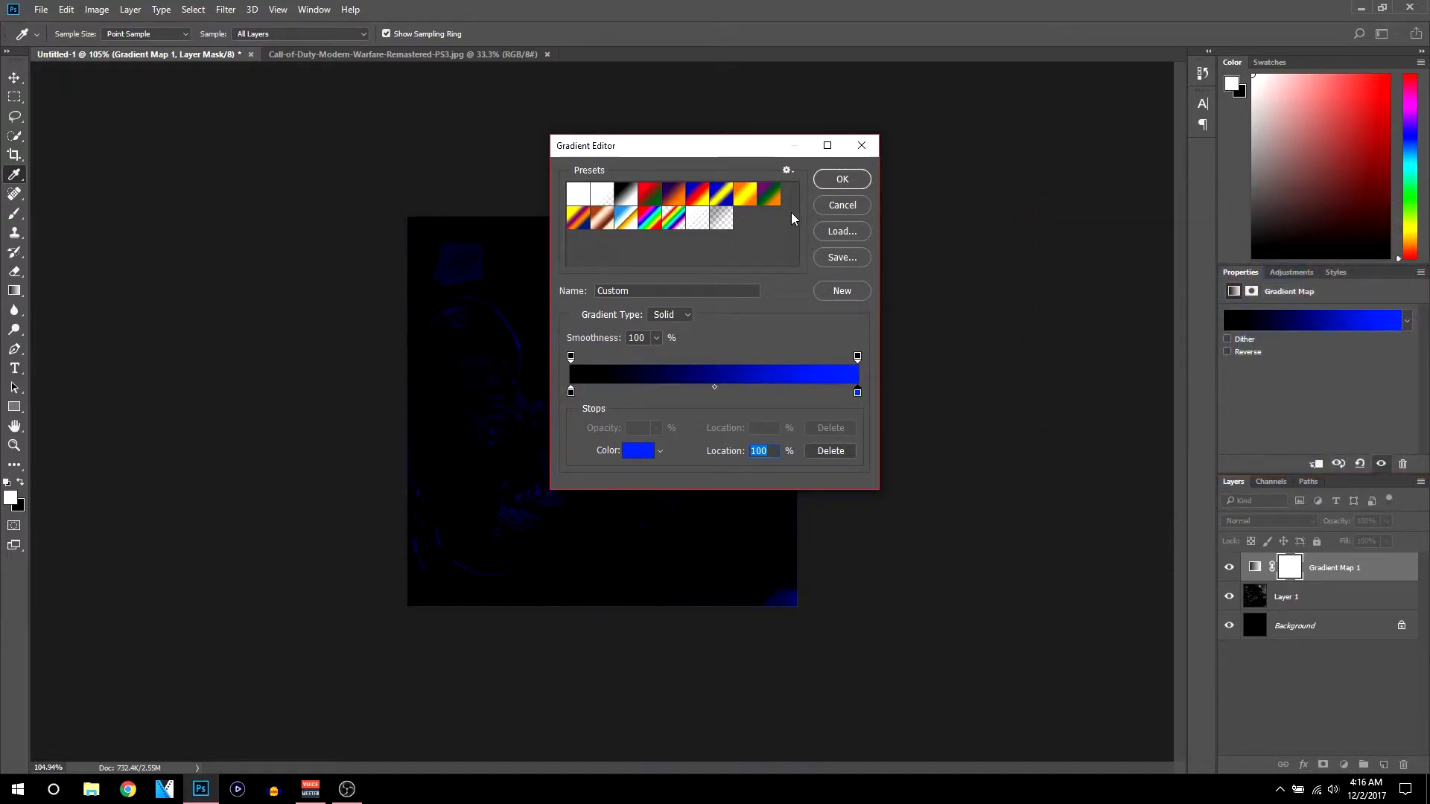
{"action": "left_click", "coordinate": [843, 182]}
Examine the blue gradient map effect on the soldier image at different magnifications
{"action": "scroll", "coordinate": [747, 412], "scroll_direction": "down", "scroll_amount": 2}
{"action": "scroll", "coordinate": [740, 414], "scroll_direction": "up", "scroll_amount": 3}
{"action": "scroll", "coordinate": [738, 408], "scroll_direction": "down", "scroll_amount": 3}
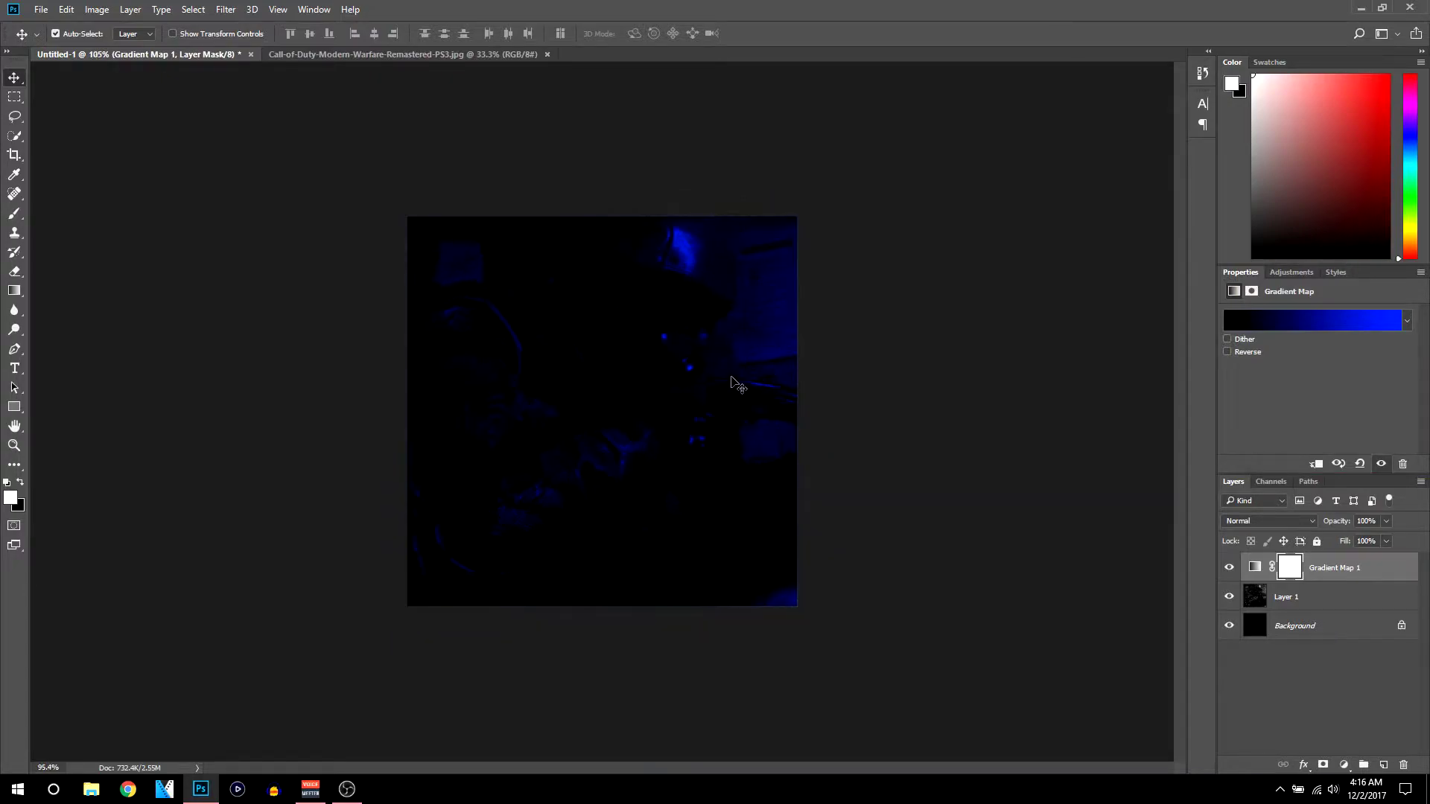
{"action": "scroll", "coordinate": [738, 417], "scroll_direction": "up", "scroll_amount": 1}
{"action": "scroll", "coordinate": [738, 419], "scroll_direction": "up", "scroll_amount": 2}
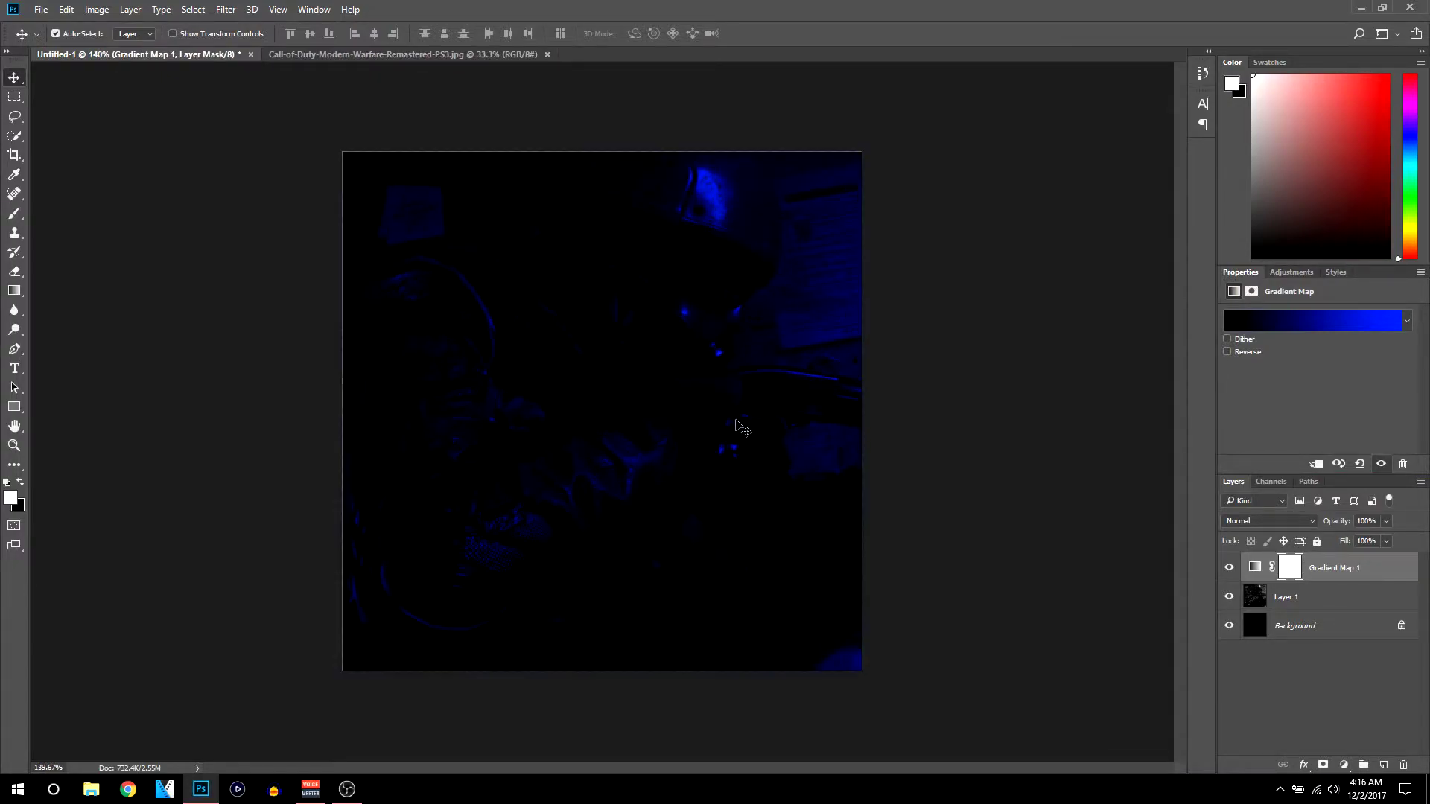
{"action": "scroll", "coordinate": [738, 421], "scroll_direction": "down", "scroll_amount": 3}
{"action": "scroll", "coordinate": [760, 447], "scroll_direction": "up", "scroll_amount": 2}
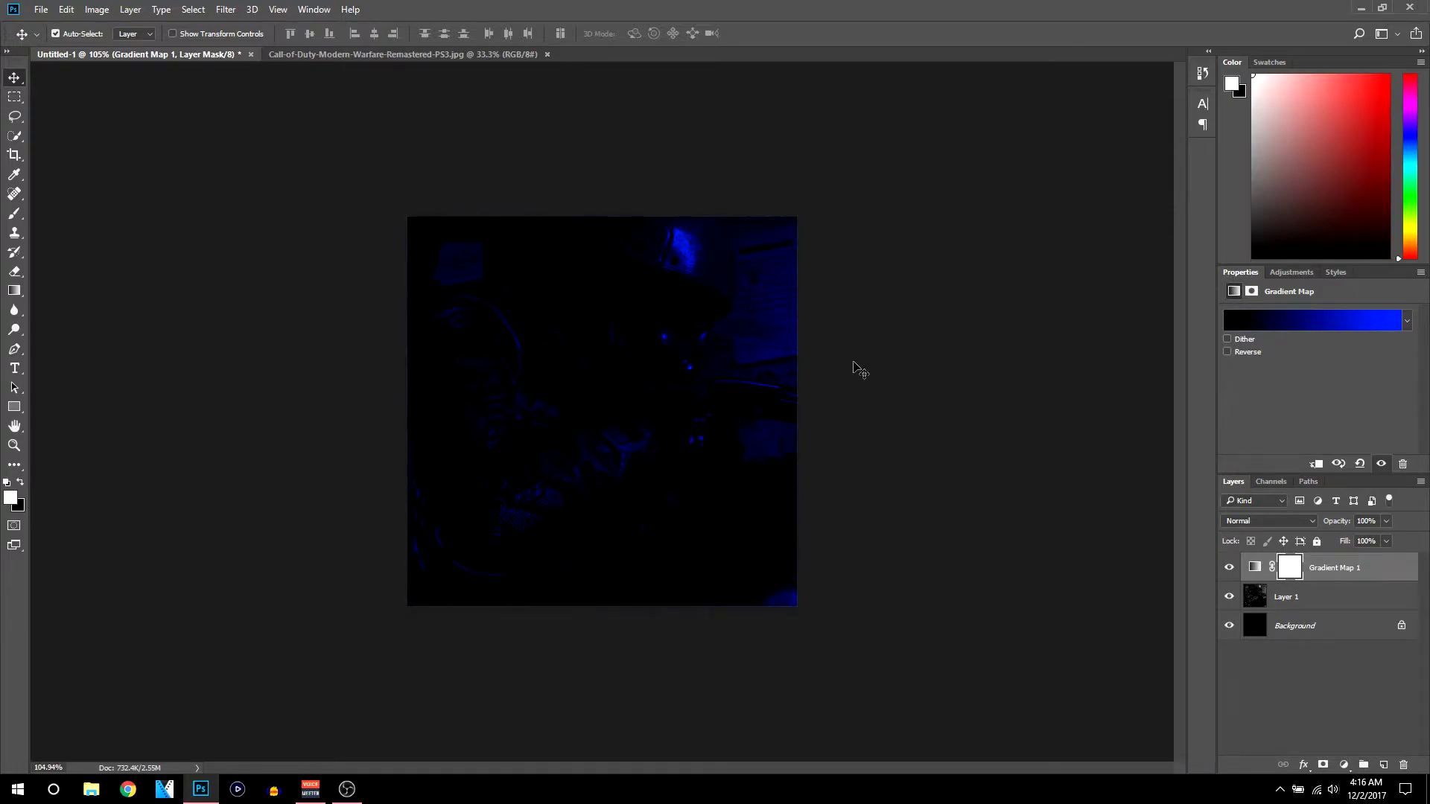
{"action": "scroll", "coordinate": [811, 373], "scroll_direction": "down", "scroll_amount": 2}
{"action": "scroll", "coordinate": [808, 373], "scroll_direction": "up", "scroll_amount": 3}
{"action": "scroll", "coordinate": [543, 281], "scroll_direction": "up", "scroll_amount": 2}
{"action": "scroll", "coordinate": [543, 281], "scroll_direction": "down", "scroll_amount": 2}
Close the Call of Duty source picture and open 27k gfx pack.psd from the GFX folder in Downloads
{"action": "left_click", "coordinate": [546, 54]}
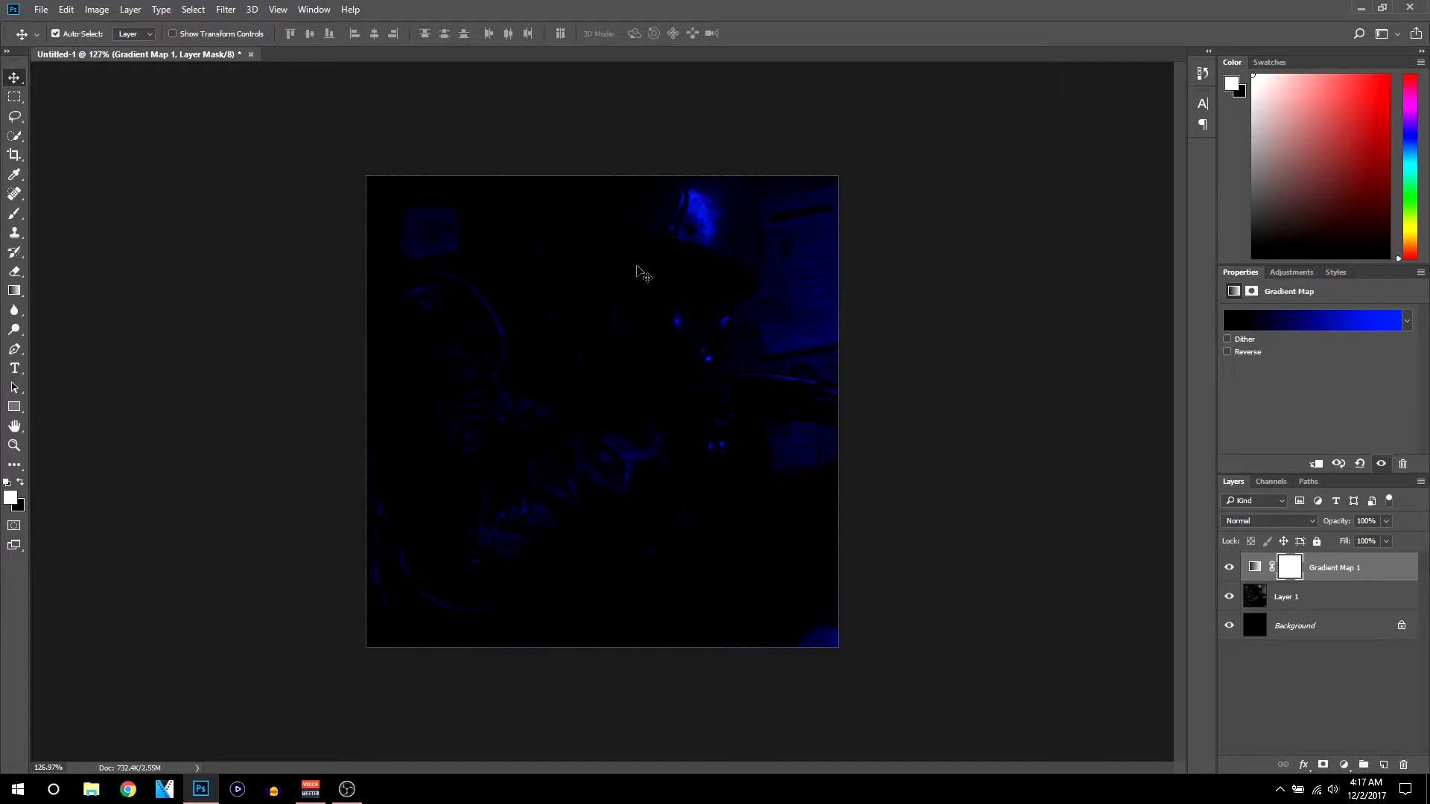
{"action": "left_click", "coordinate": [40, 10]}
{"action": "left_click", "coordinate": [75, 39]}
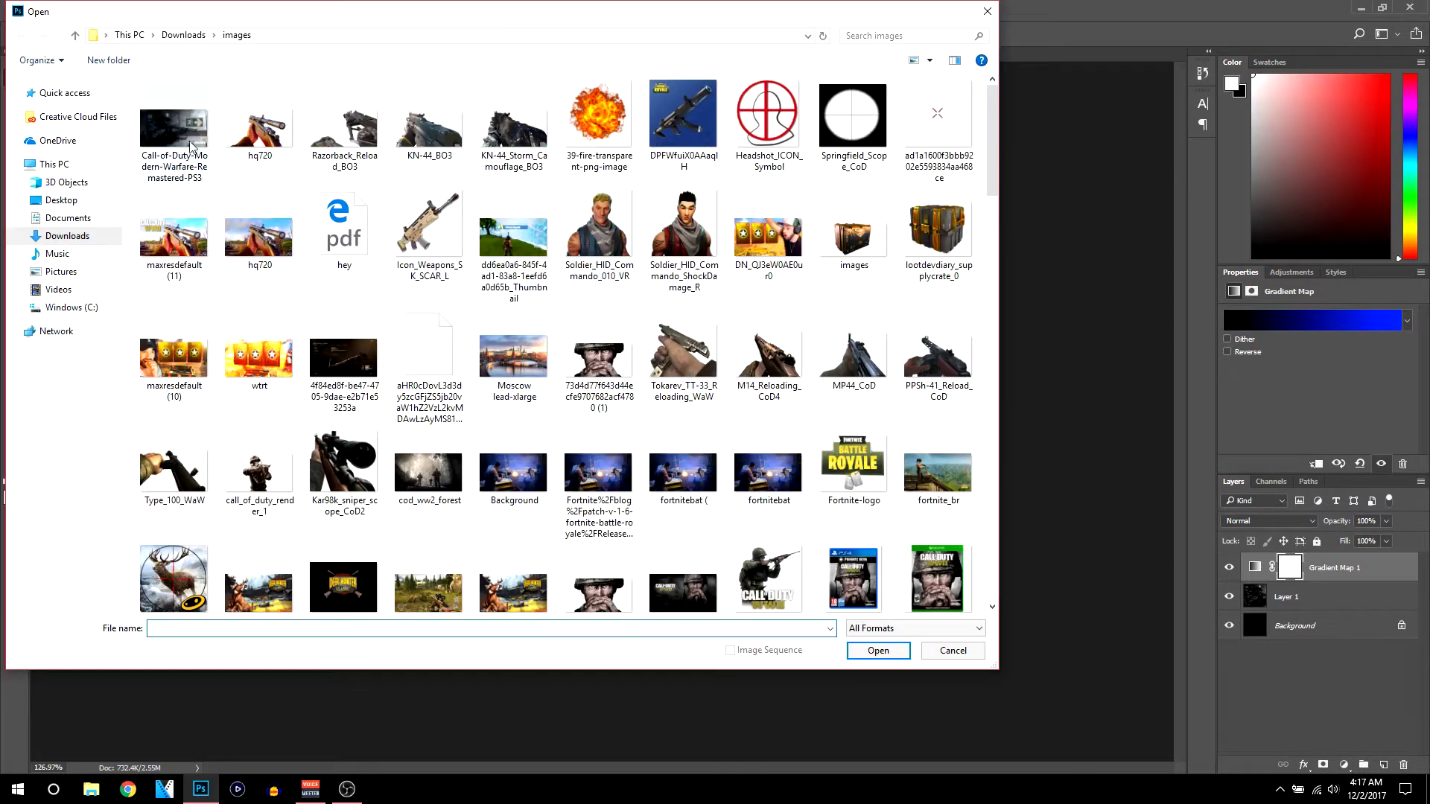
{"action": "left_click", "coordinate": [65, 236]}
{"action": "double_click", "coordinate": [198, 182]}
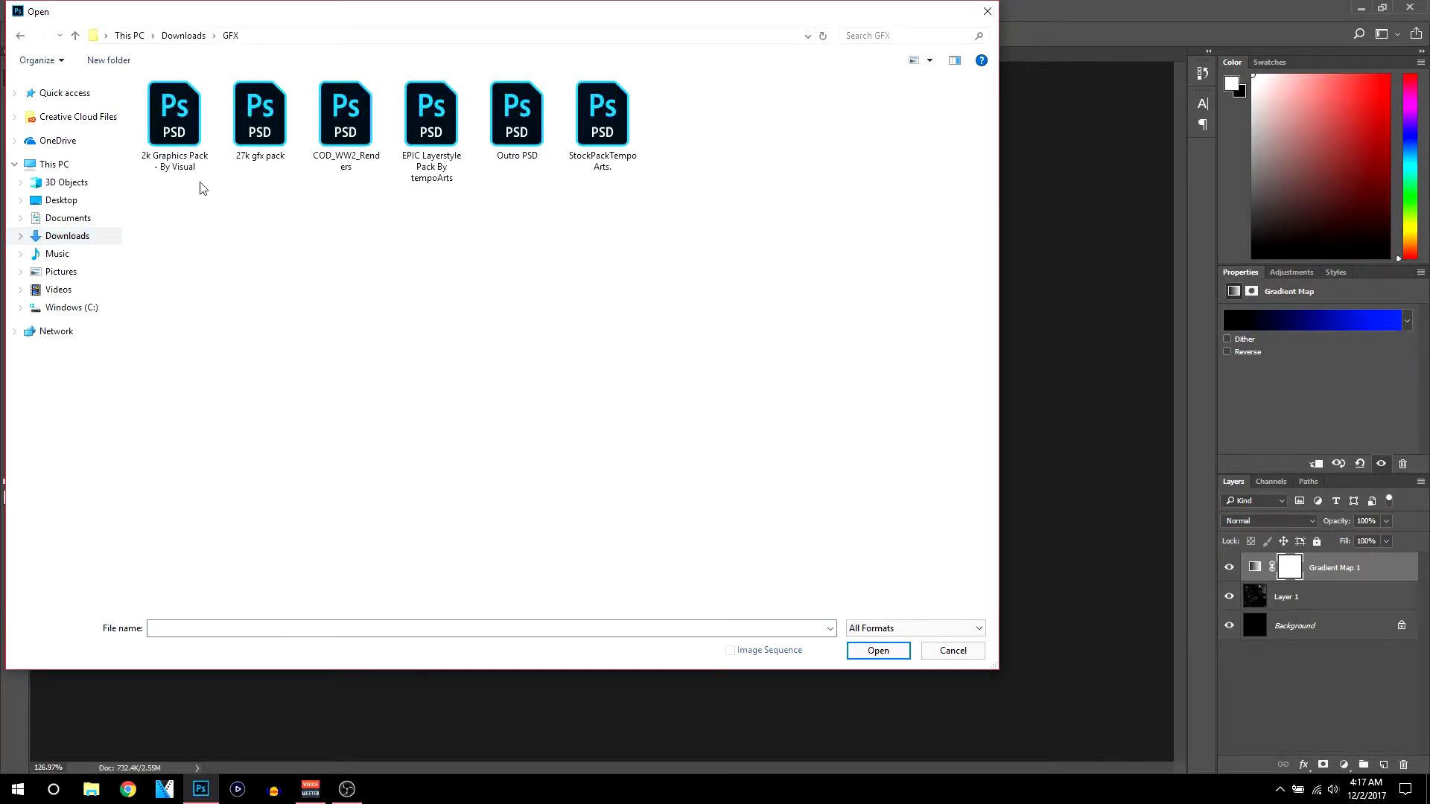
{"action": "double_click", "coordinate": [261, 119]}
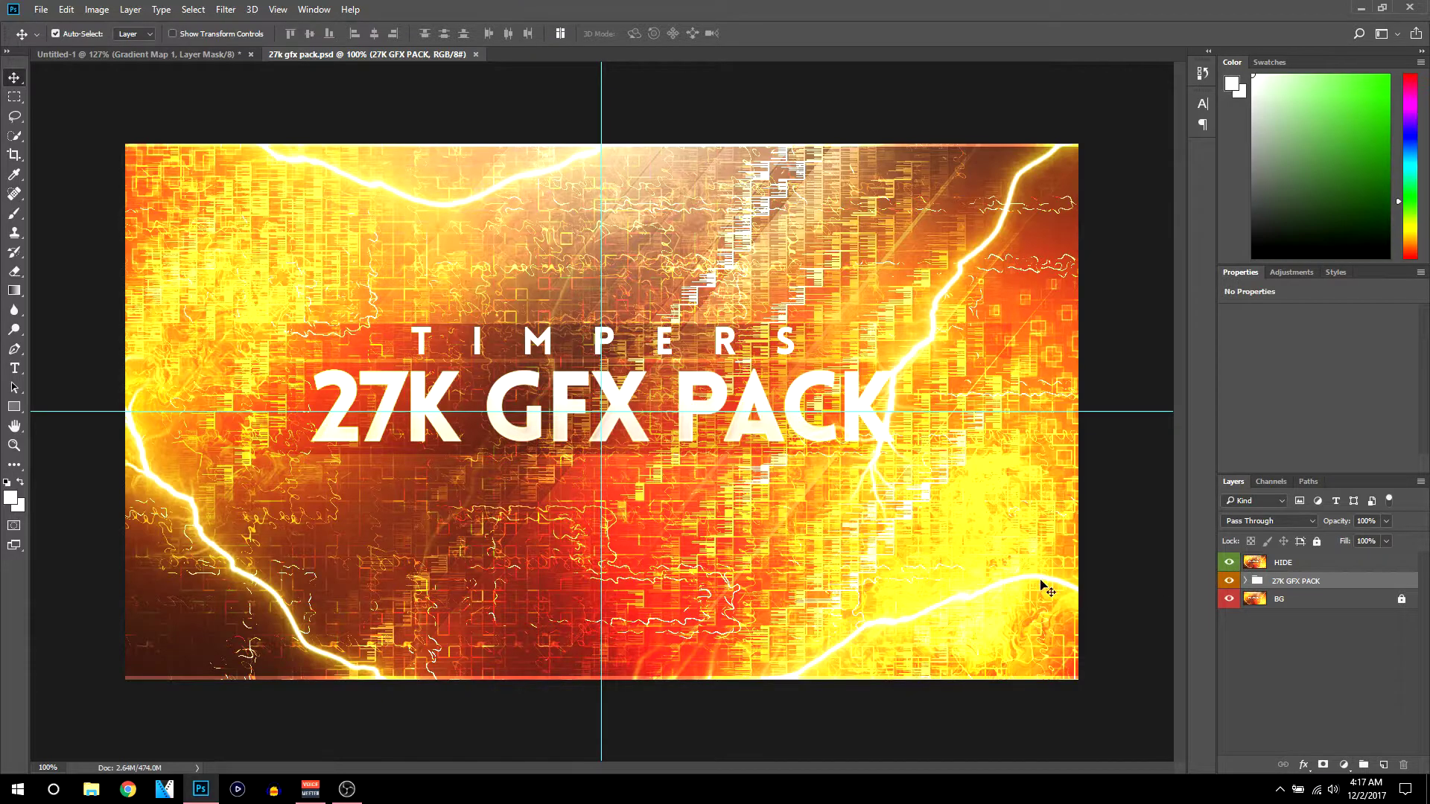
Hide the HIDE cover layer and expand the 27K GFX PACK group down to its Stocks group's layers
{"action": "left_click", "coordinate": [1230, 564]}
{"action": "left_click", "coordinate": [1245, 581]}
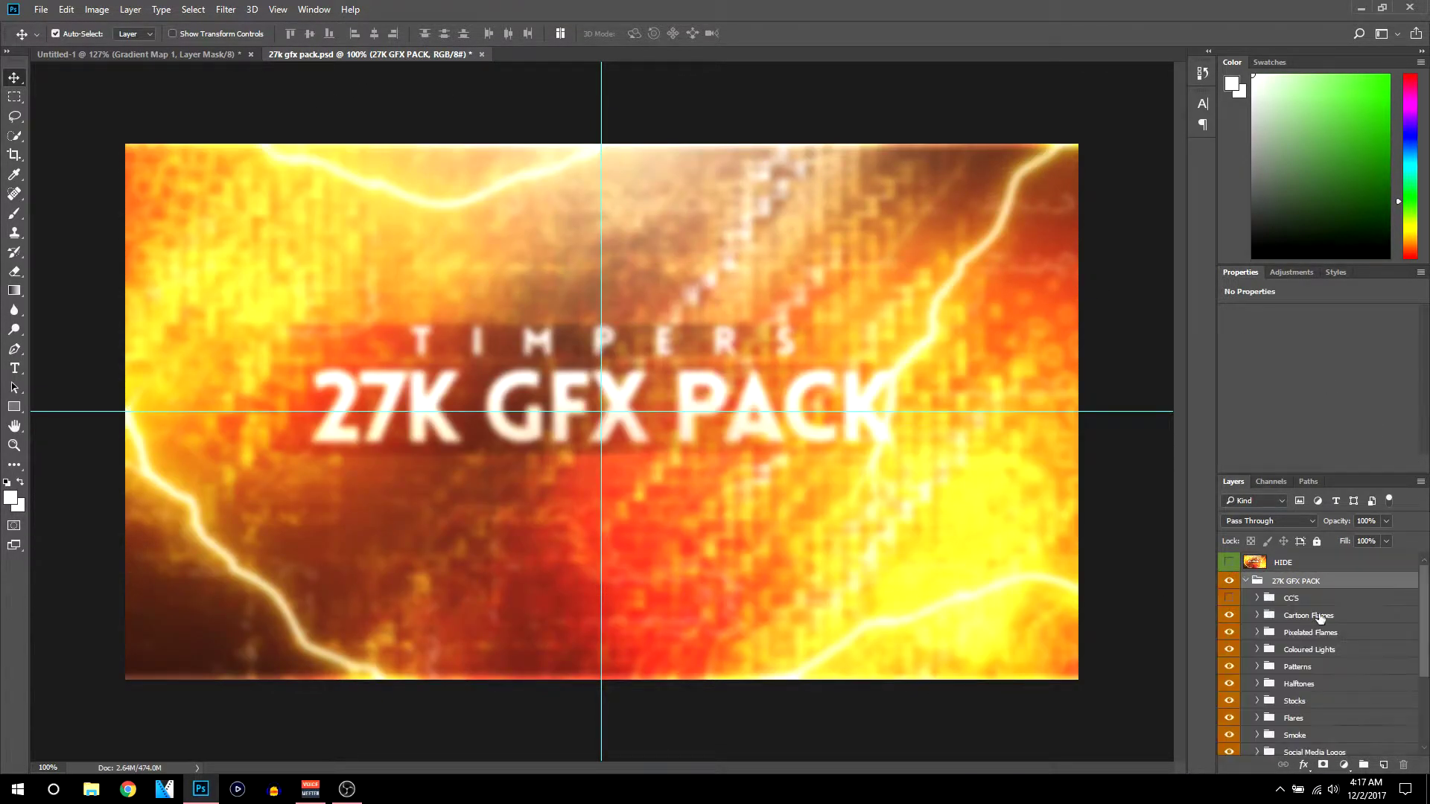
{"action": "scroll", "coordinate": [1332, 612], "scroll_direction": "down", "scroll_amount": 1}
{"action": "scroll", "coordinate": [1291, 635], "scroll_direction": "up", "scroll_amount": 1}
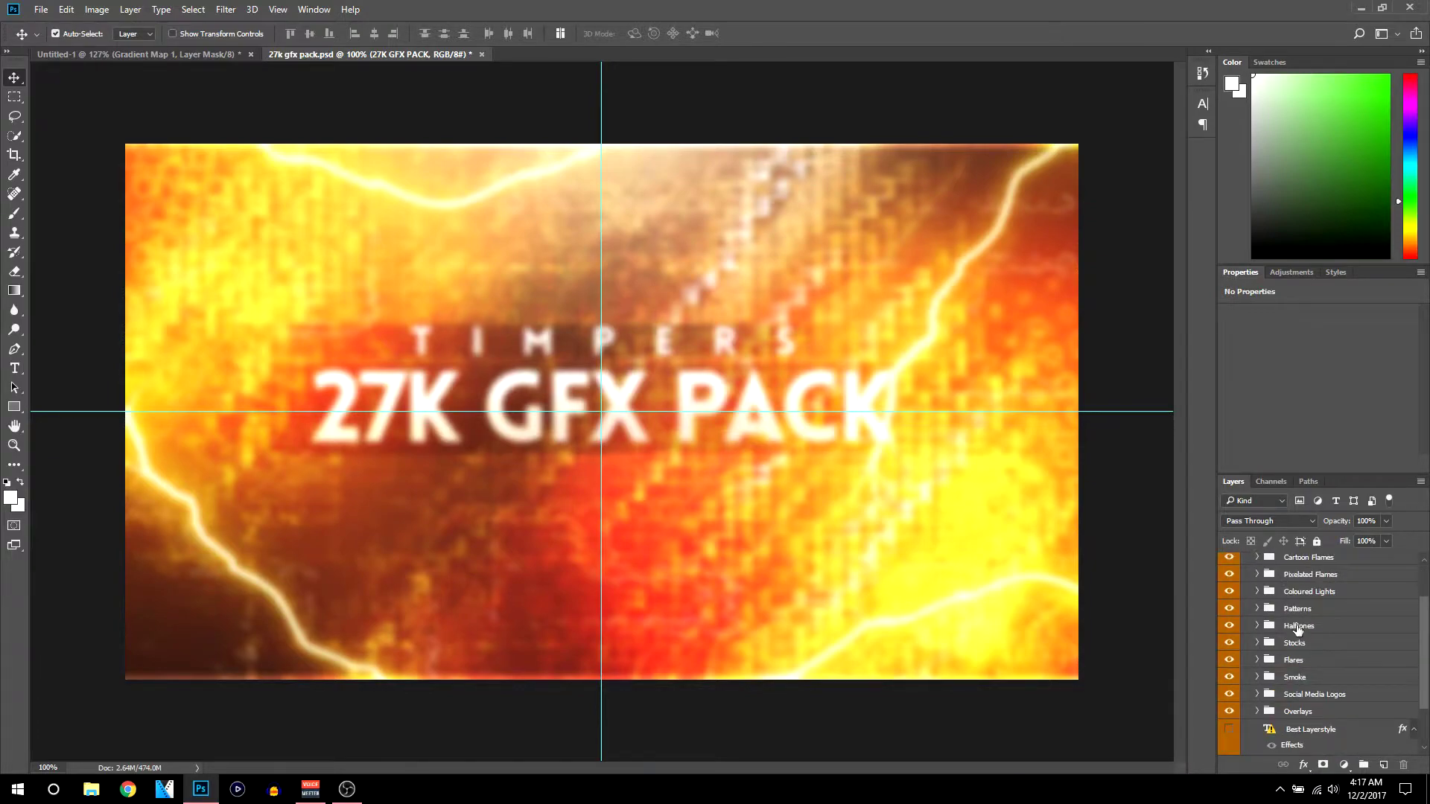
{"action": "scroll", "coordinate": [1312, 626], "scroll_direction": "down", "scroll_amount": 1}
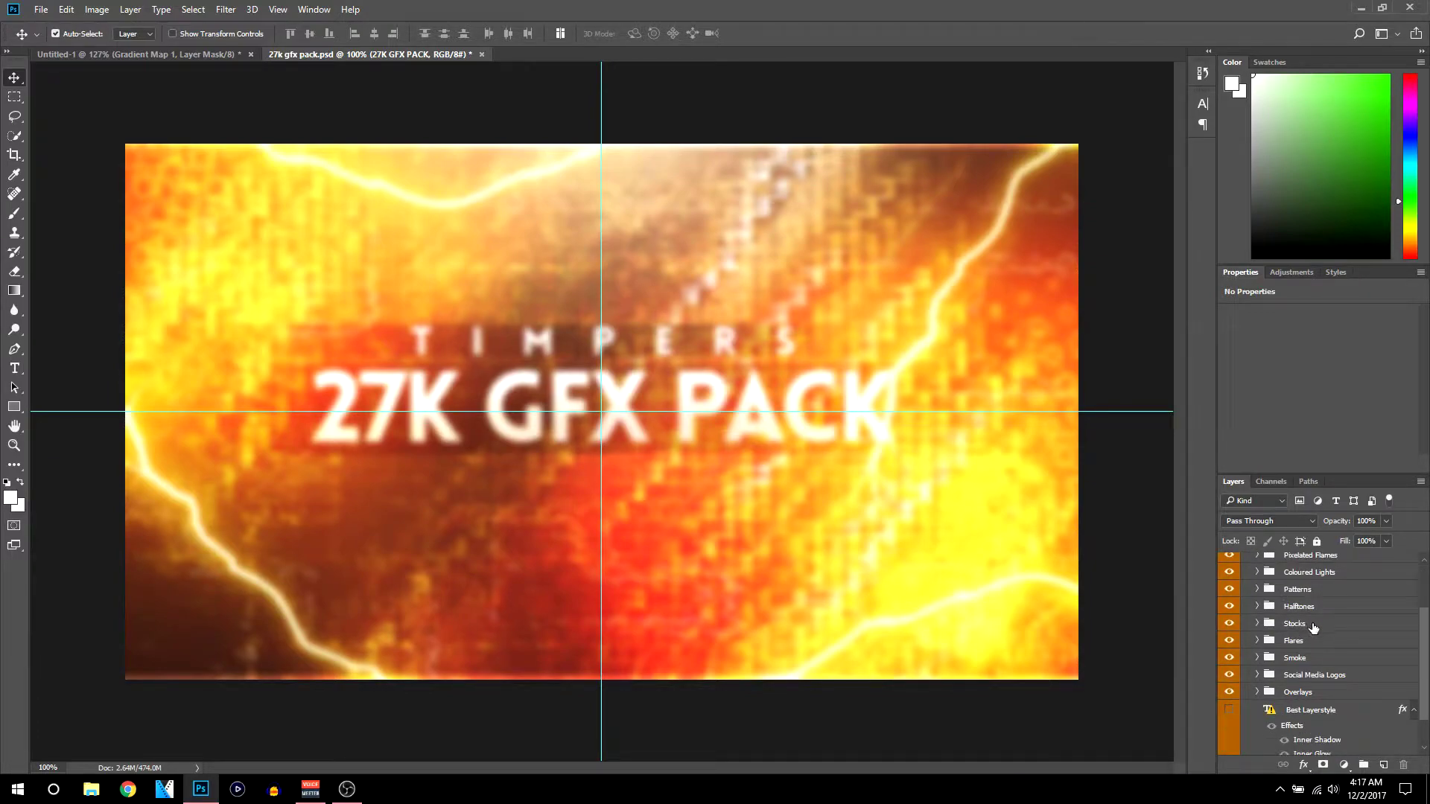
{"action": "left_click", "coordinate": [1302, 624]}
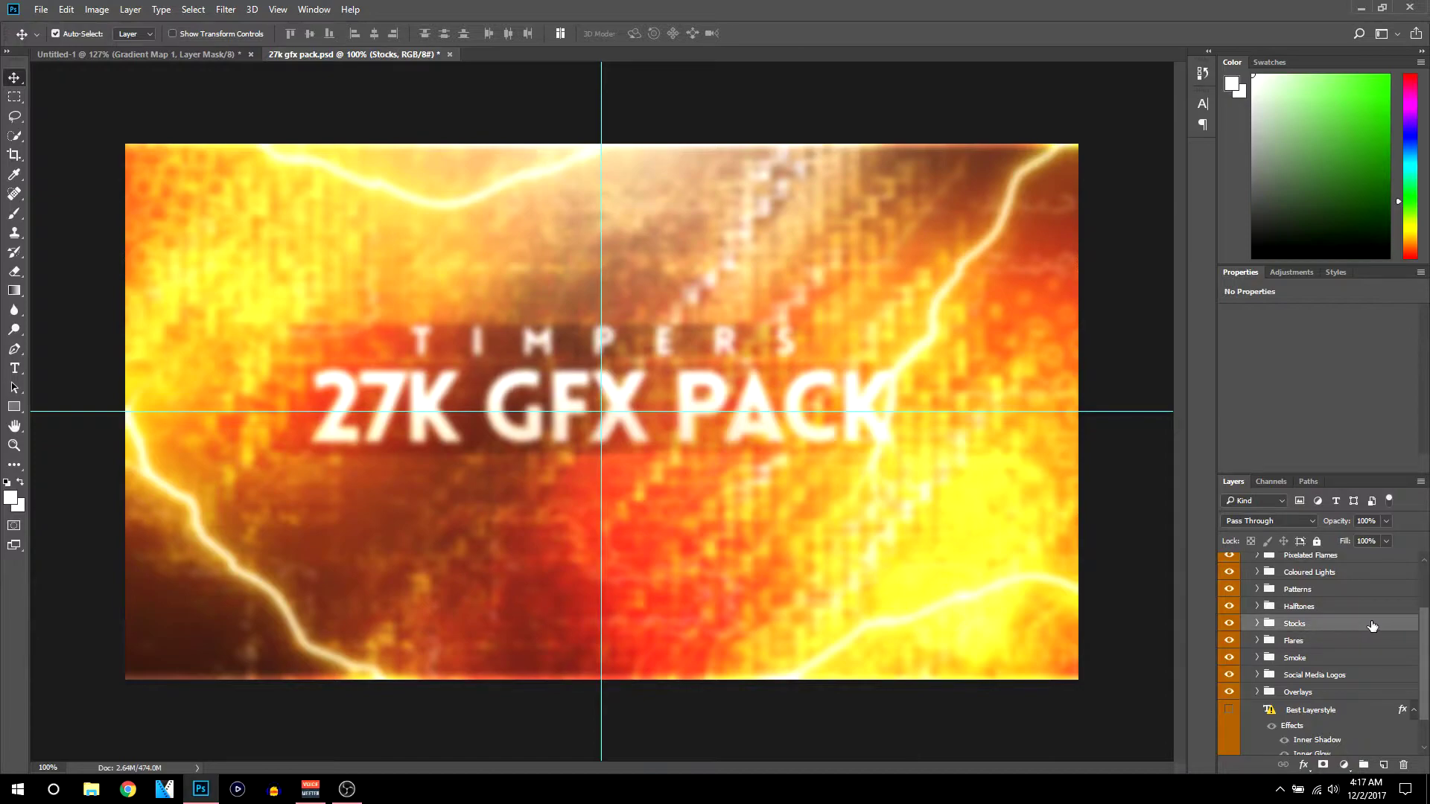
{"action": "left_click", "coordinate": [1256, 624]}
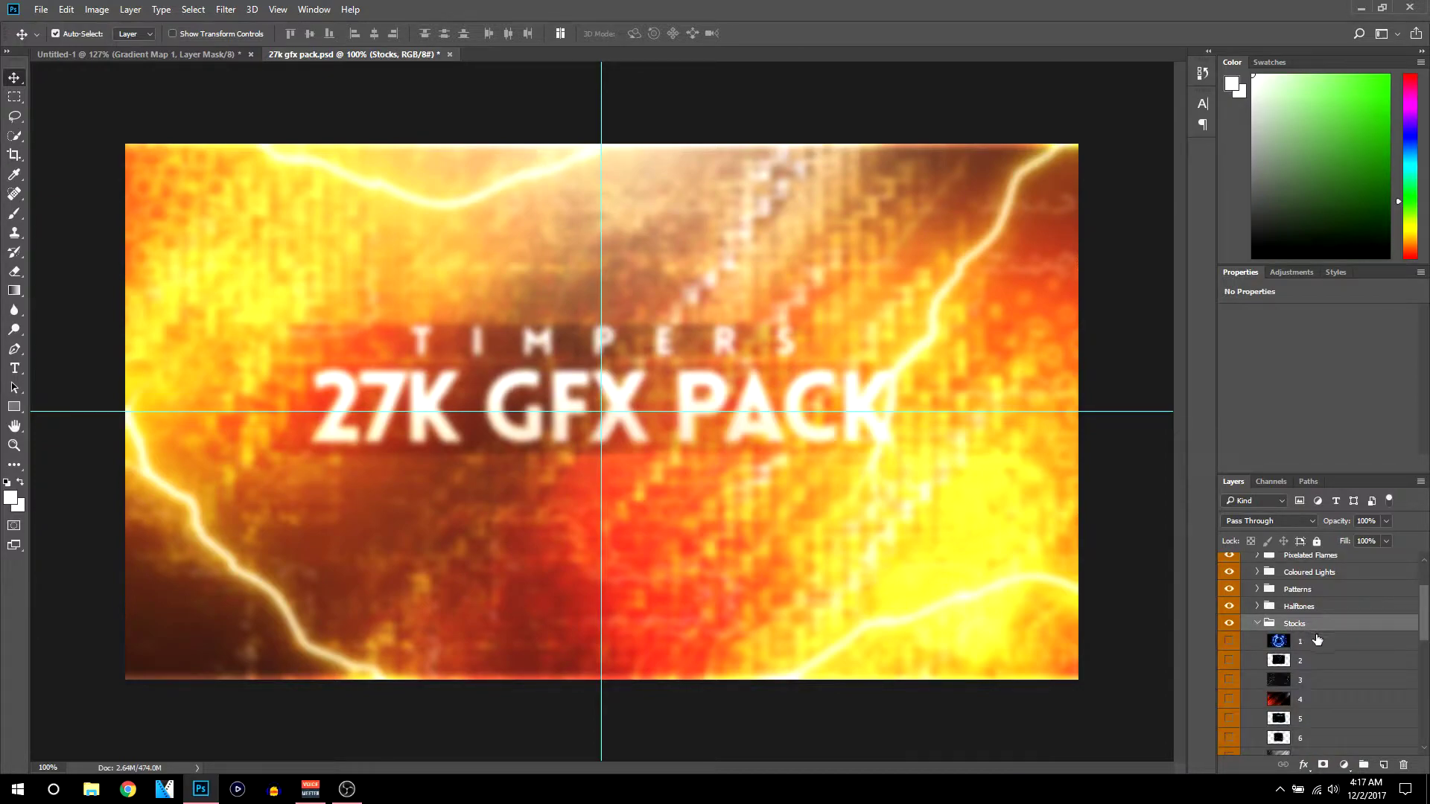
{"action": "scroll", "coordinate": [1341, 632], "scroll_direction": "down", "scroll_amount": 3}
{"action": "scroll", "coordinate": [1317, 628], "scroll_direction": "down", "scroll_amount": 1}
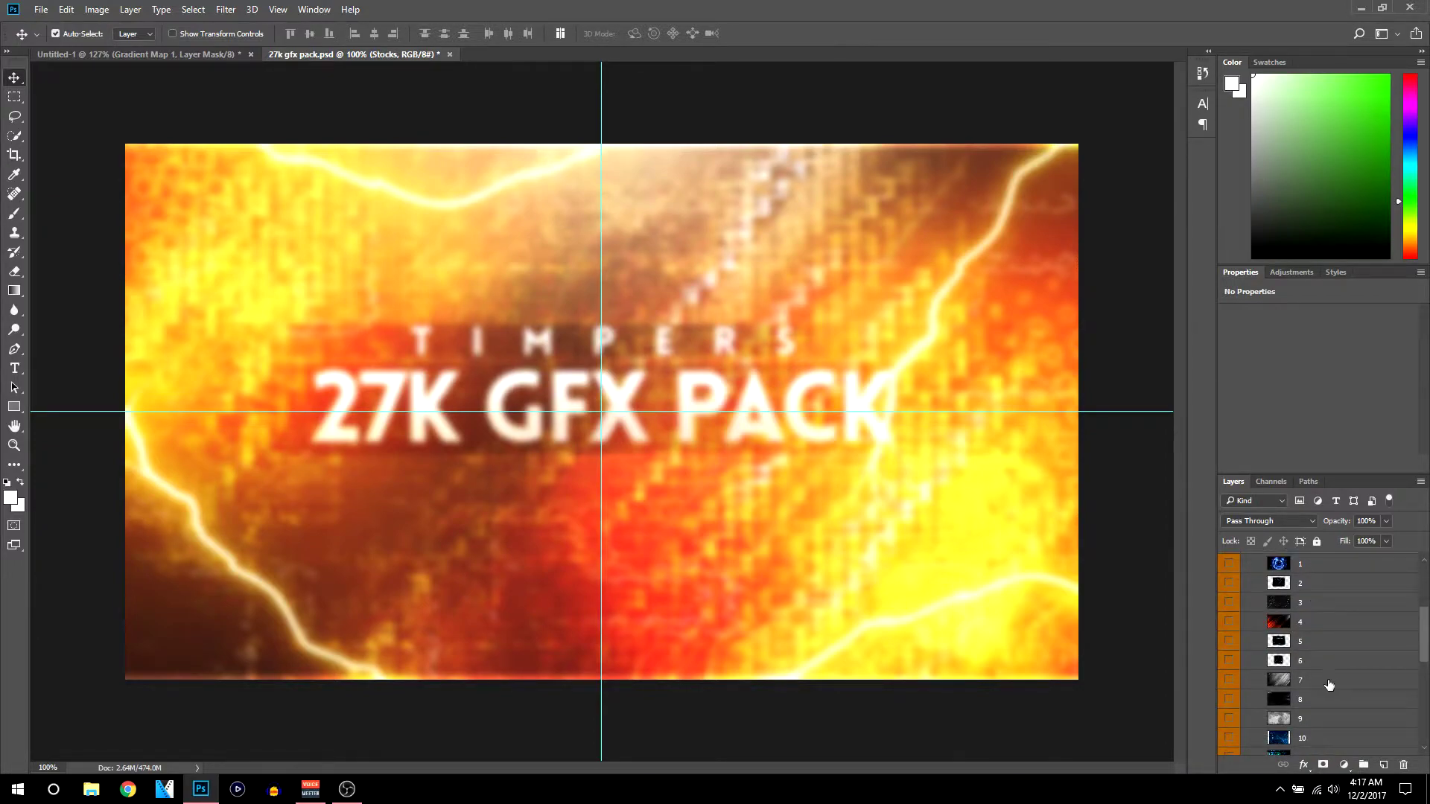
Make stock layer 4 visible and copy it into the Untitled-1 document above the gradient map
{"action": "left_click", "coordinate": [1317, 624]}
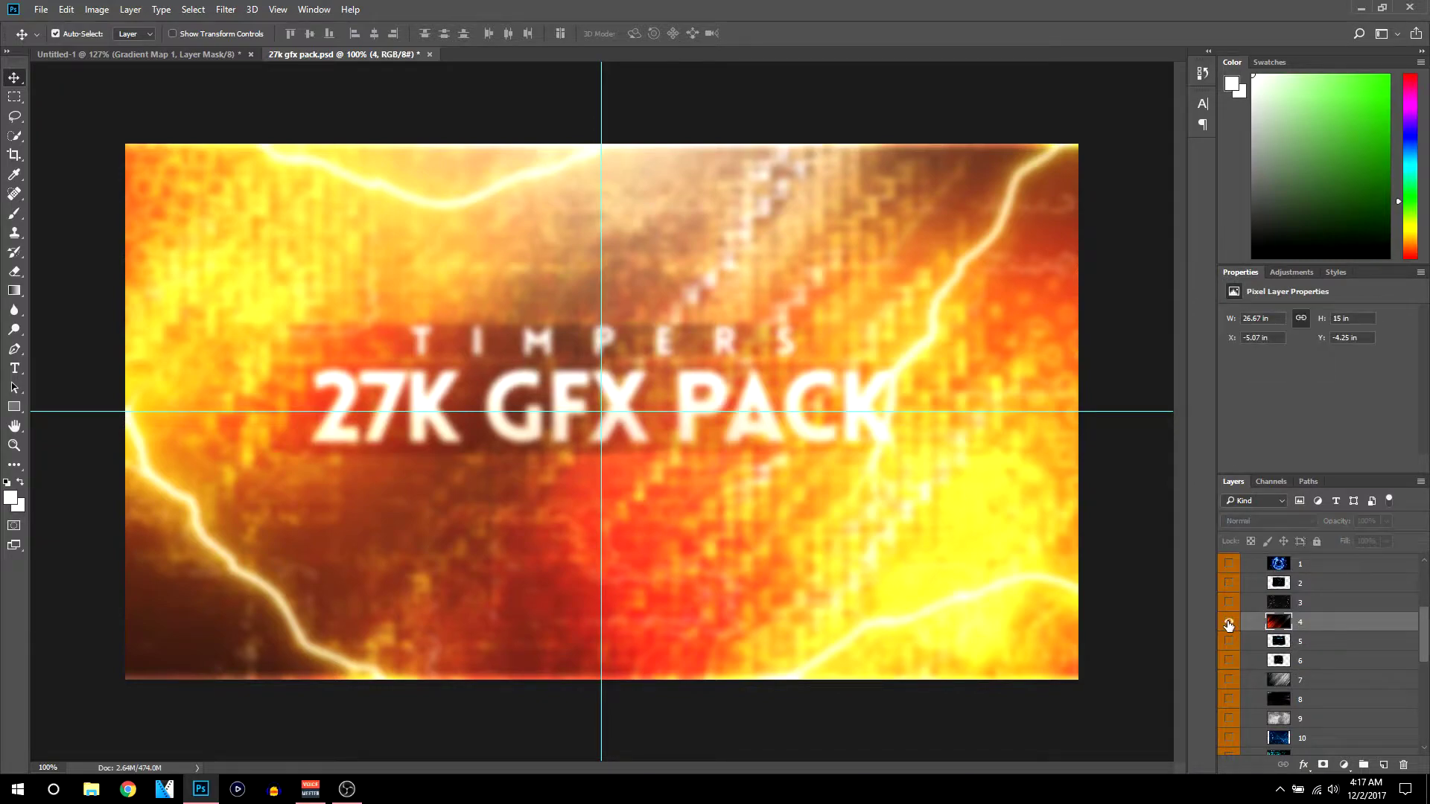
{"action": "left_click", "coordinate": [1229, 622]}
{"action": "mouse_move", "coordinate": [466, 288]}
{"action": "left_mouse_down"}
{"action": "mouse_move", "coordinate": [231, 61]}
{"action": "mouse_move", "coordinate": [659, 425]}
{"action": "mouse_move", "coordinate": [643, 432]}
{"action": "mouse_move", "coordinate": [692, 418]}
{"action": "left_mouse_up"}
{"action": "scroll", "coordinate": [693, 410], "scroll_direction": "down", "scroll_amount": 4}
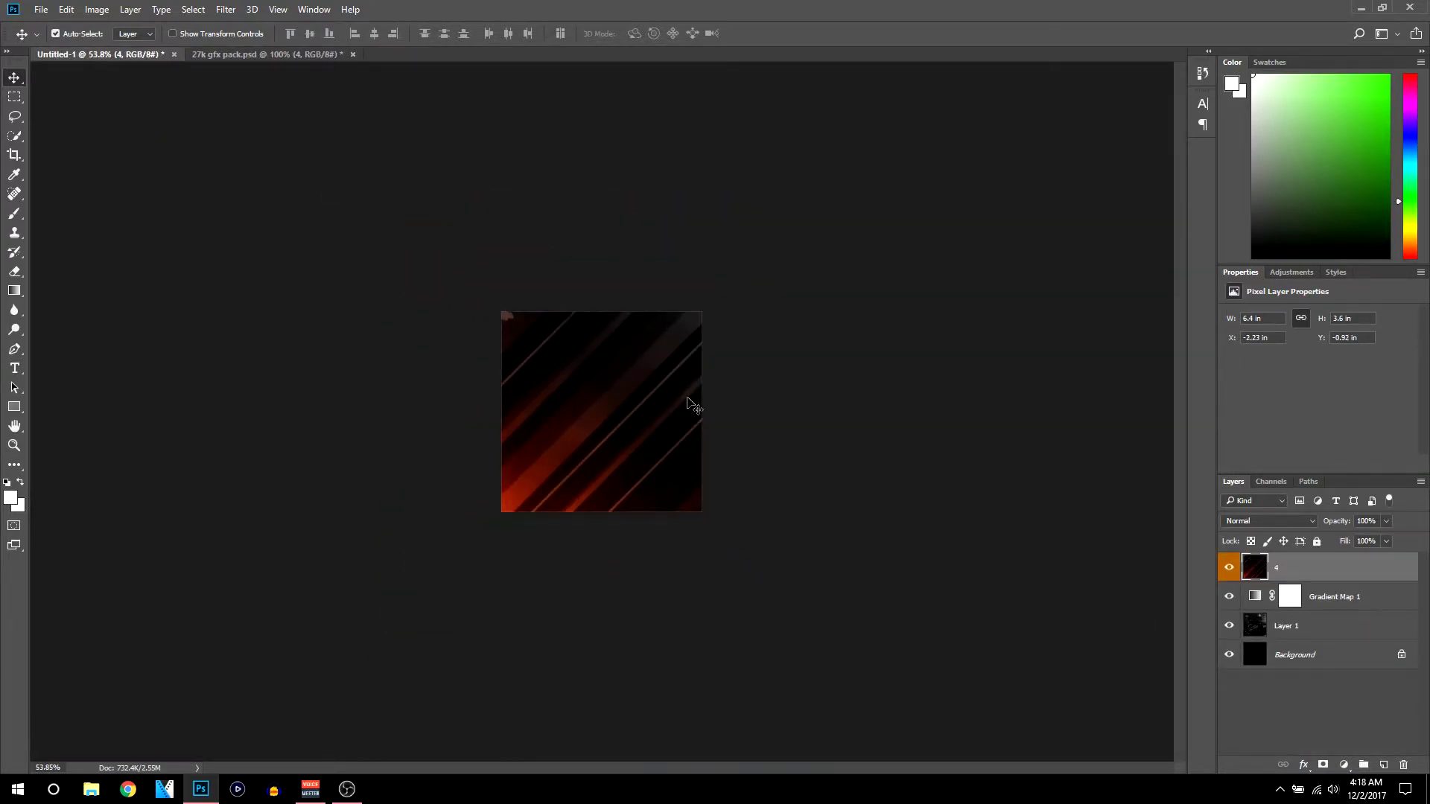
Scale stock layer 4 proportionally to about 49.7% and centre it over the canvas at 250.5, 250.5 px
{"action": "key", "text": "ctrl"}
{"action": "key", "text": "ctrl+y"}
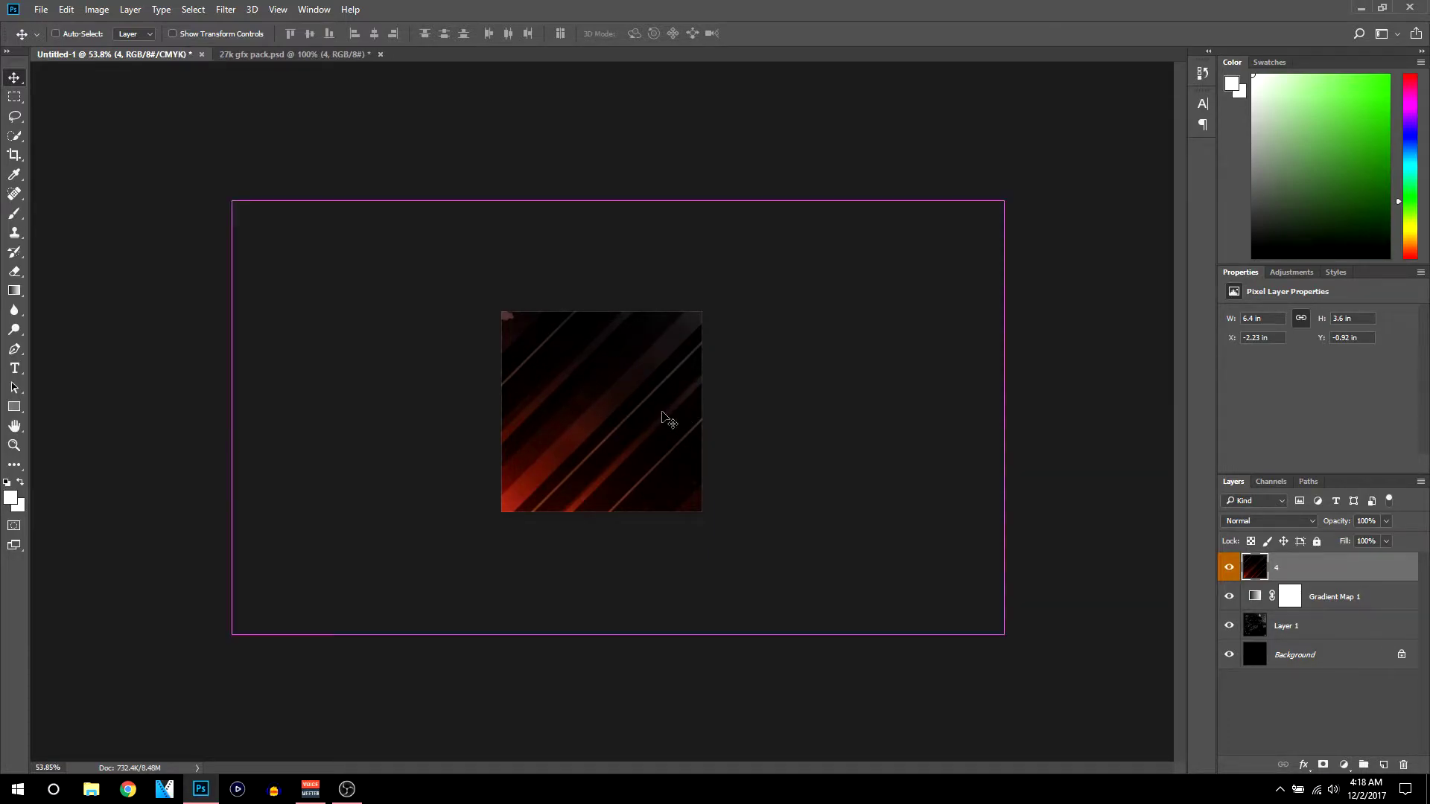
{"action": "key", "text": "ctrl+t"}
{"action": "key", "text": "ctrl+y"}
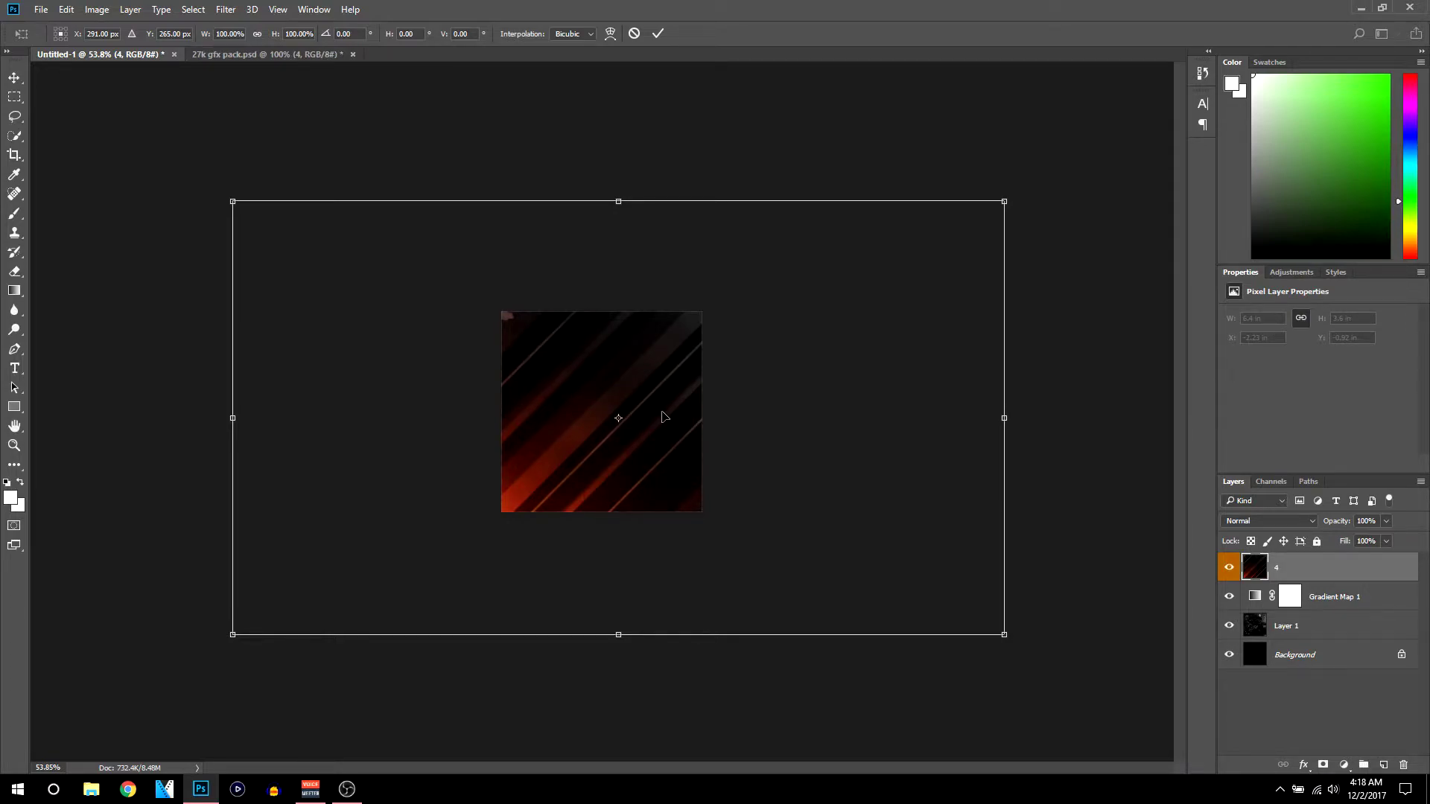
{"action": "left_click_drag", "start_coordinate": [1004, 201], "coordinate": [768, 333]}
{"action": "left_click_drag", "start_coordinate": [703, 402], "coordinate": [781, 328]}
{"action": "left_click_drag", "start_coordinate": [842, 575], "coordinate": [739, 516]}
{"action": "left_click_drag", "start_coordinate": [657, 447], "coordinate": [747, 449]}
{"action": "left_click_drag", "start_coordinate": [838, 282], "coordinate": [783, 297]}
{"action": "left_click_drag", "start_coordinate": [677, 398], "coordinate": [698, 400]}
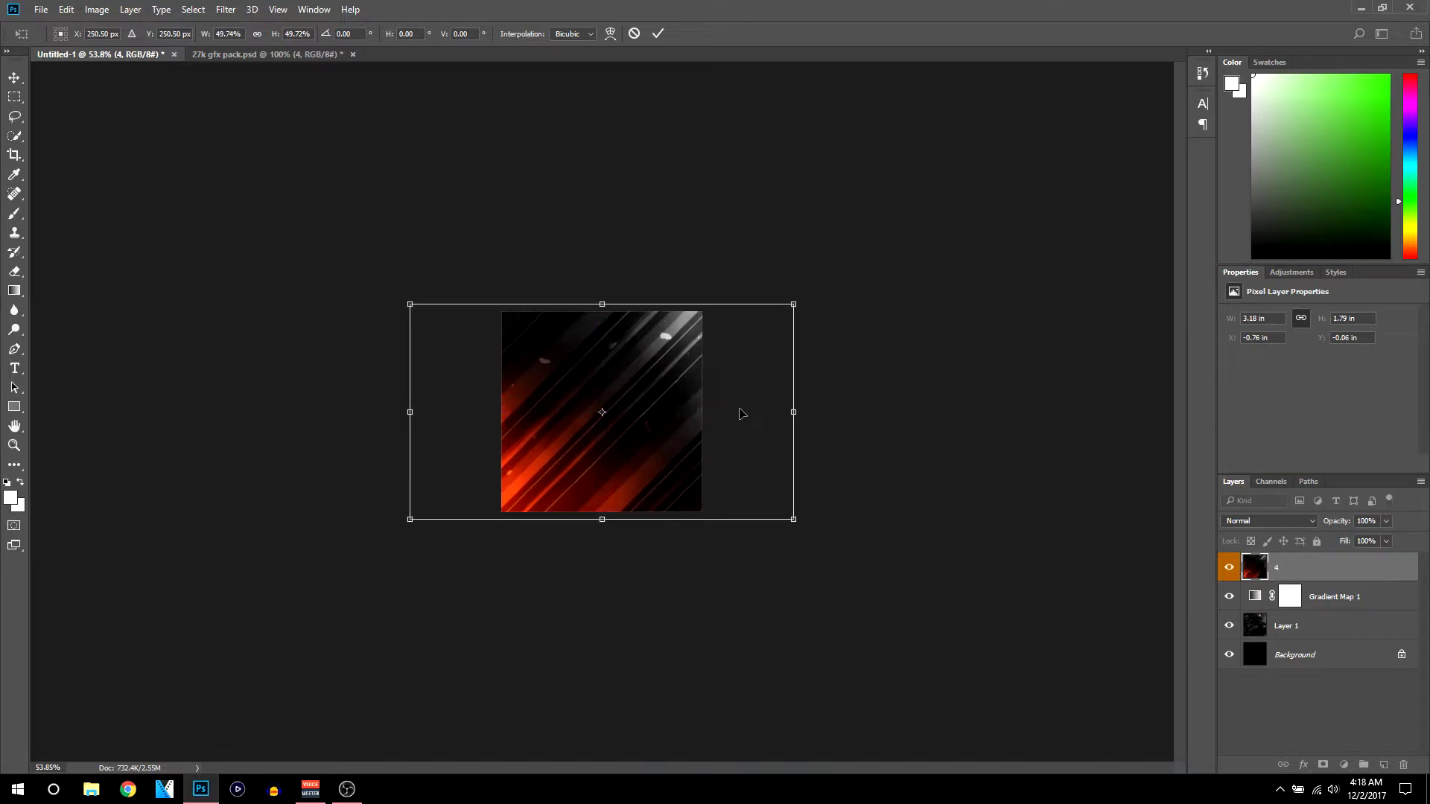
{"action": "left_click", "coordinate": [659, 33]}
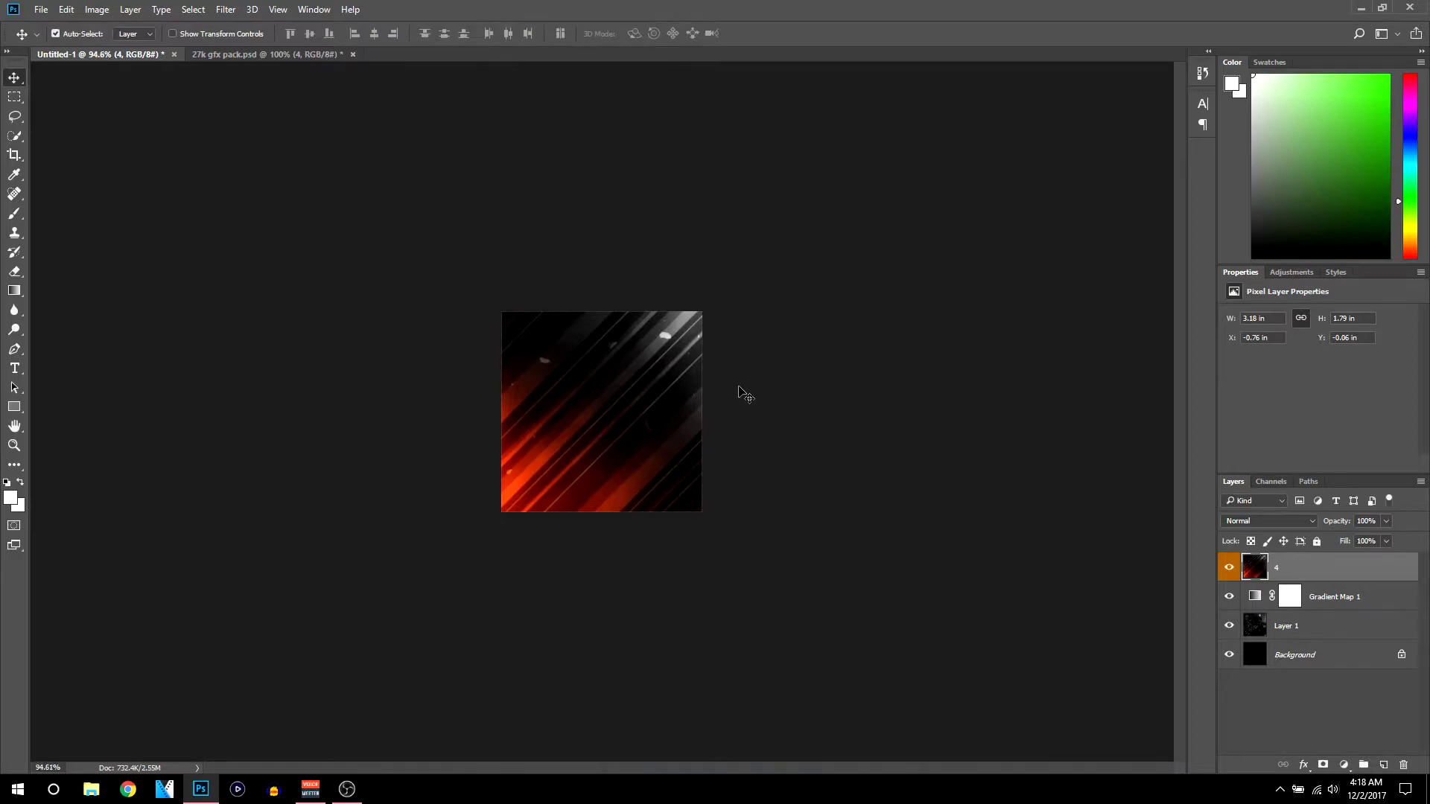
Set stock layer 4's blend mode to Color Dodge and compare the image with and without the layer
{"action": "scroll", "coordinate": [741, 395], "scroll_direction": "up", "scroll_amount": 3}
{"action": "scroll", "coordinate": [748, 401], "scroll_direction": "down", "scroll_amount": 2}
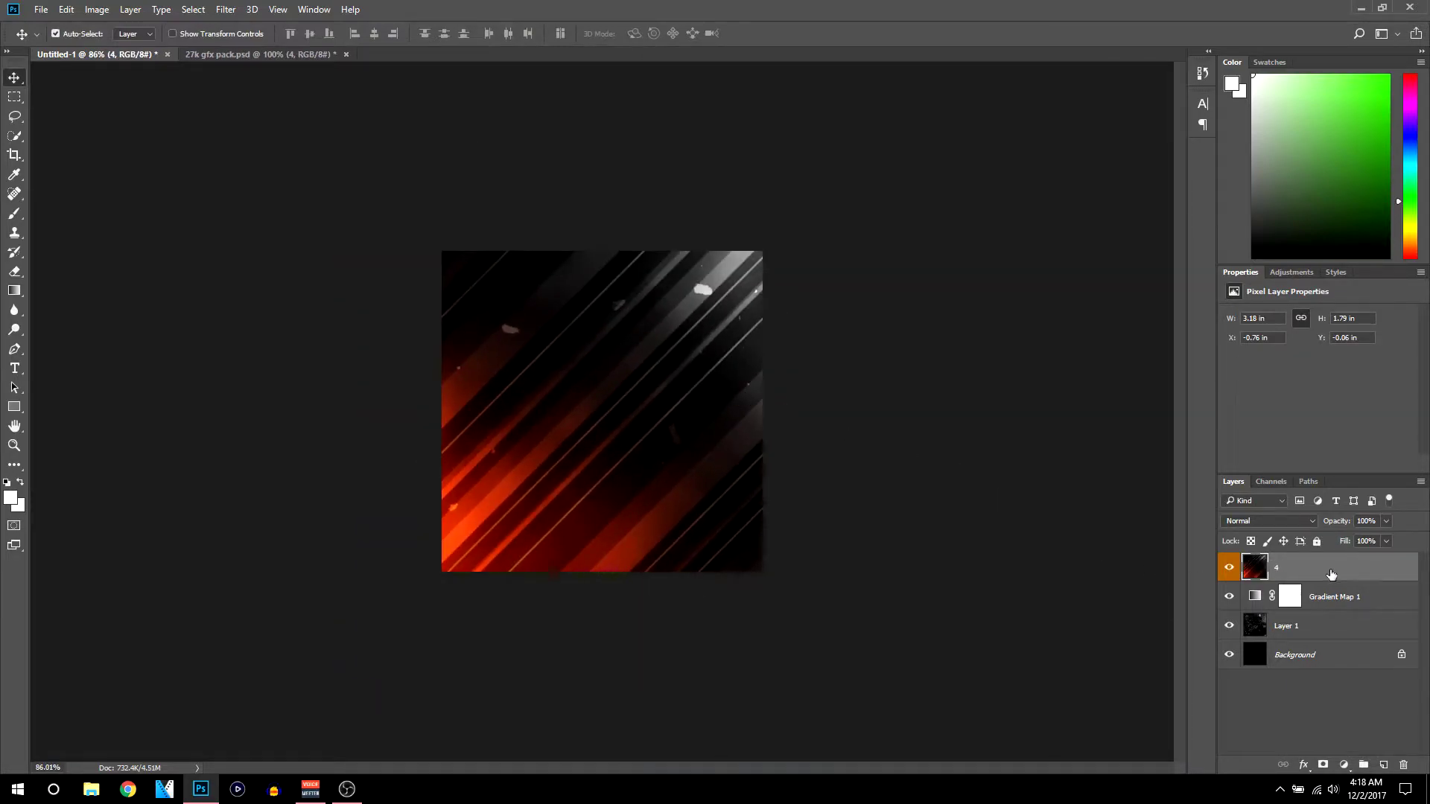
{"action": "left_click", "coordinate": [1264, 524]}
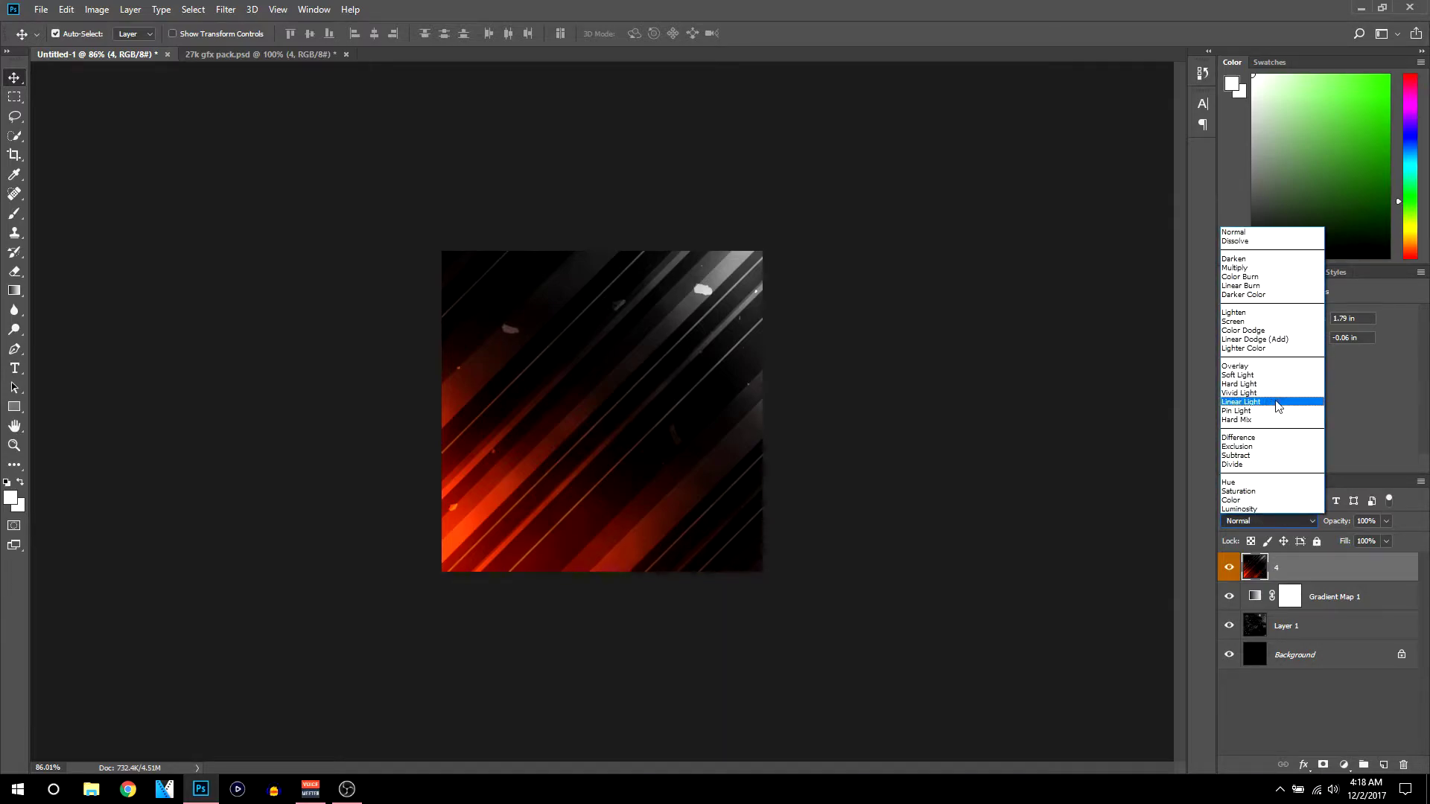
{"action": "left_click", "coordinate": [1252, 331]}
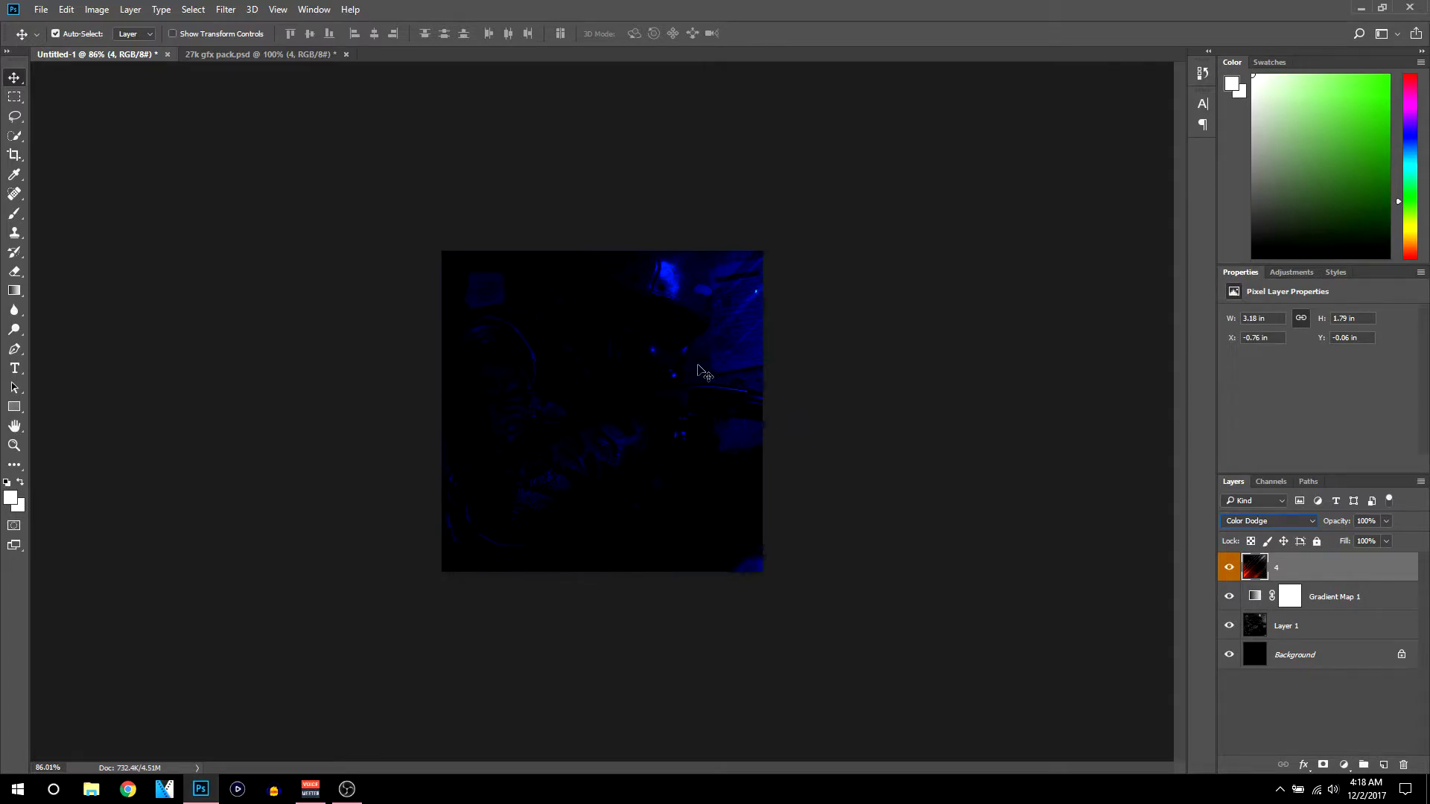
{"action": "left_click", "coordinate": [1229, 568]}
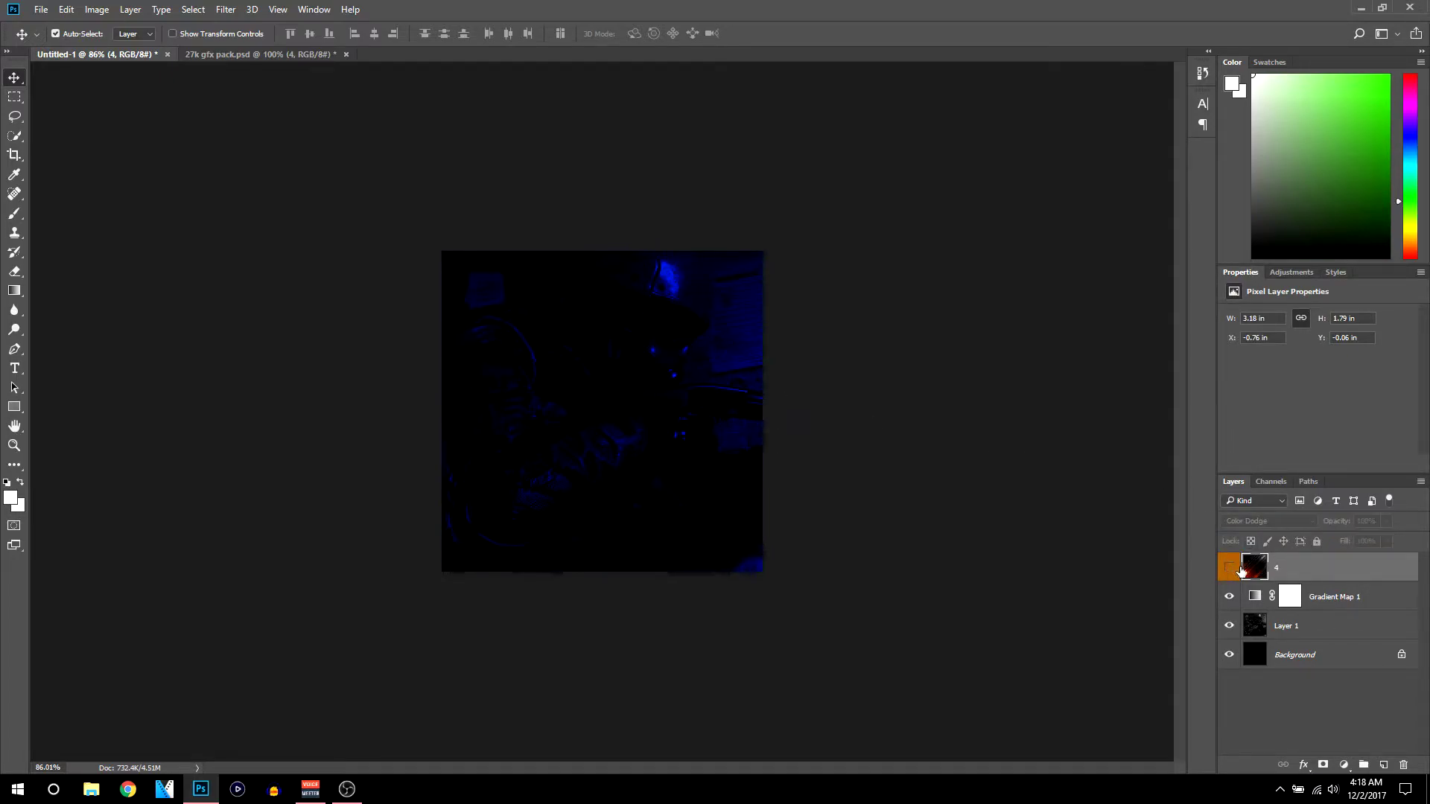
{"action": "left_click", "coordinate": [1229, 569]}
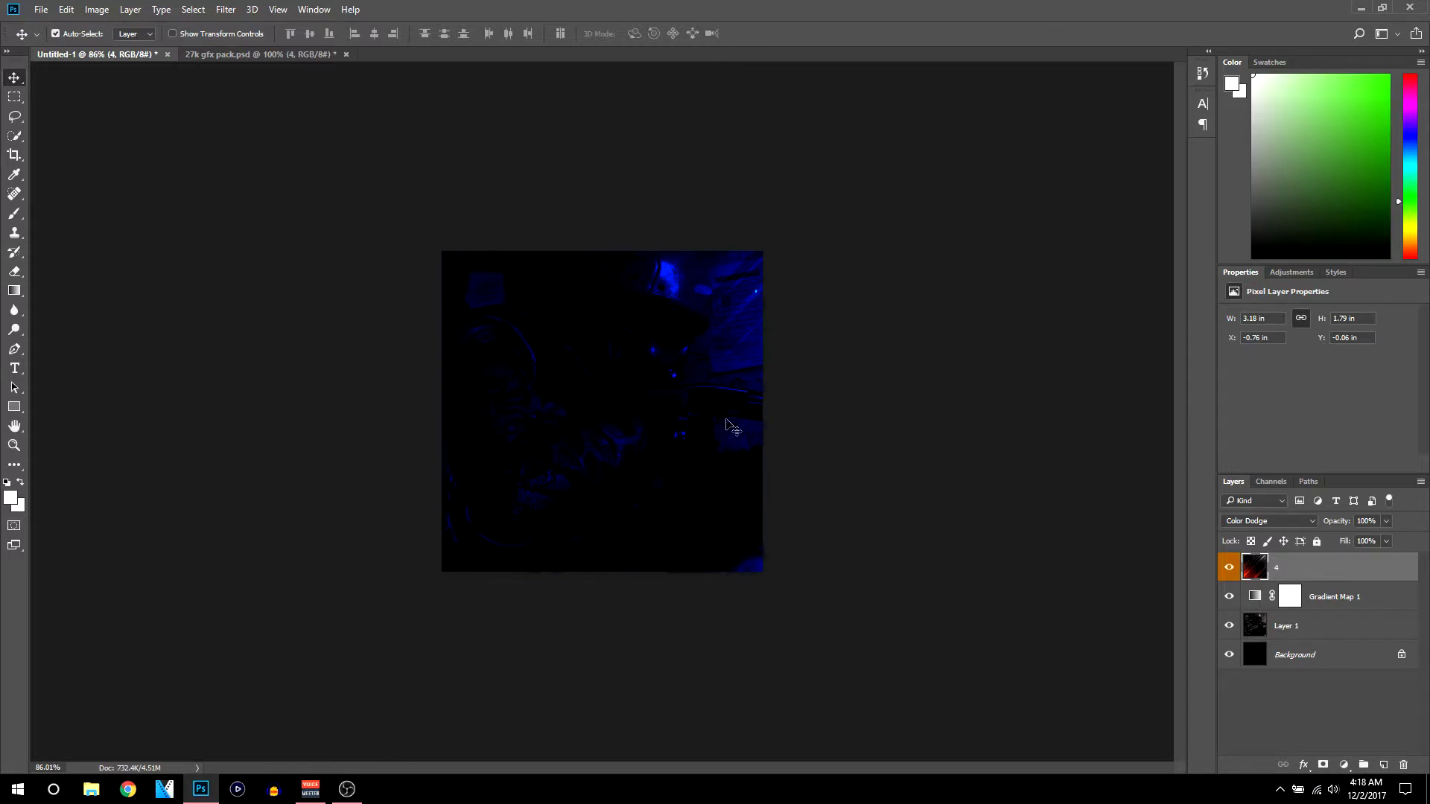
Shift stock layer 4's hue to -55 with the Hue/Saturation adjustment
{"action": "key", "text": "ctrl+u"}
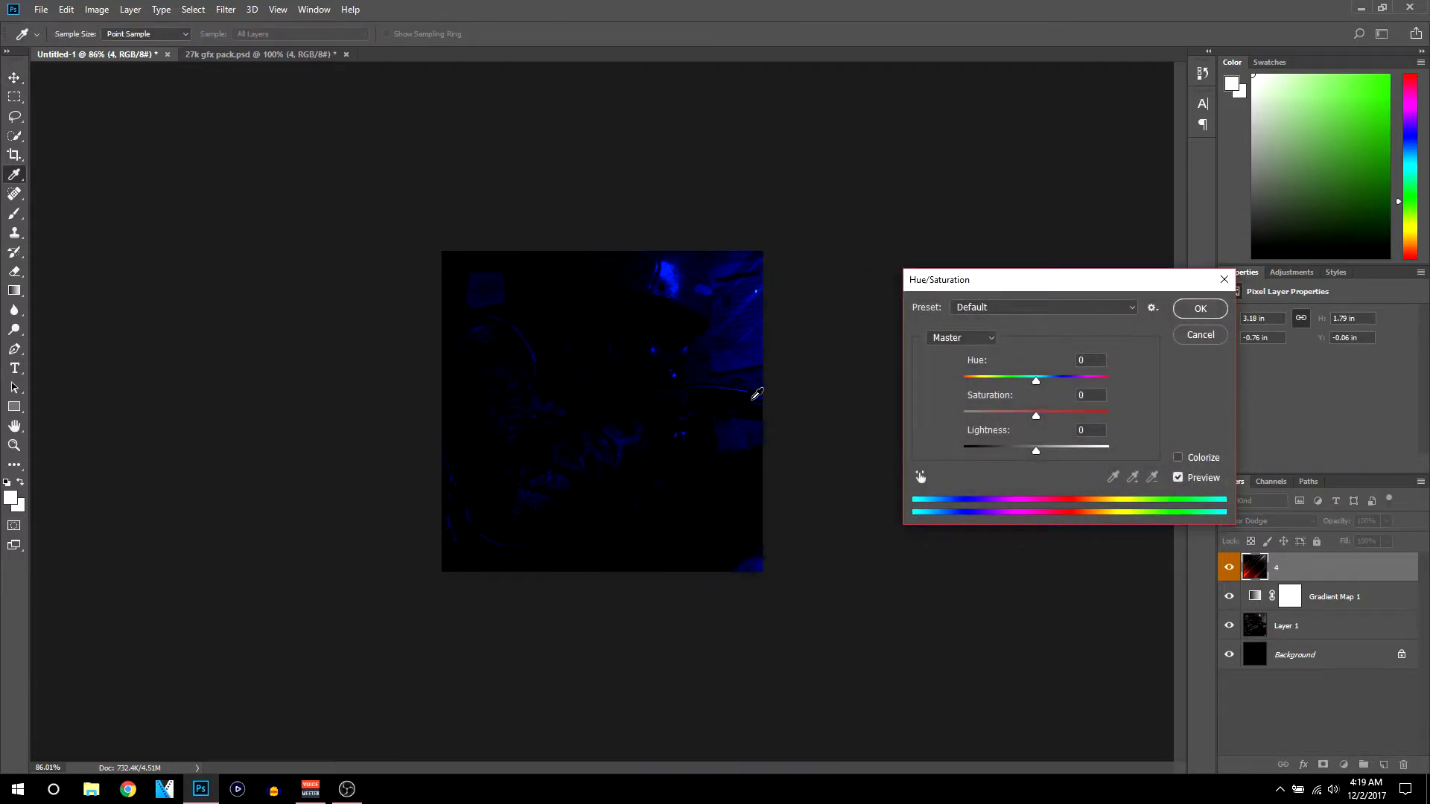
{"action": "left_click_drag", "start_coordinate": [1035, 384], "coordinate": [1001, 385]}
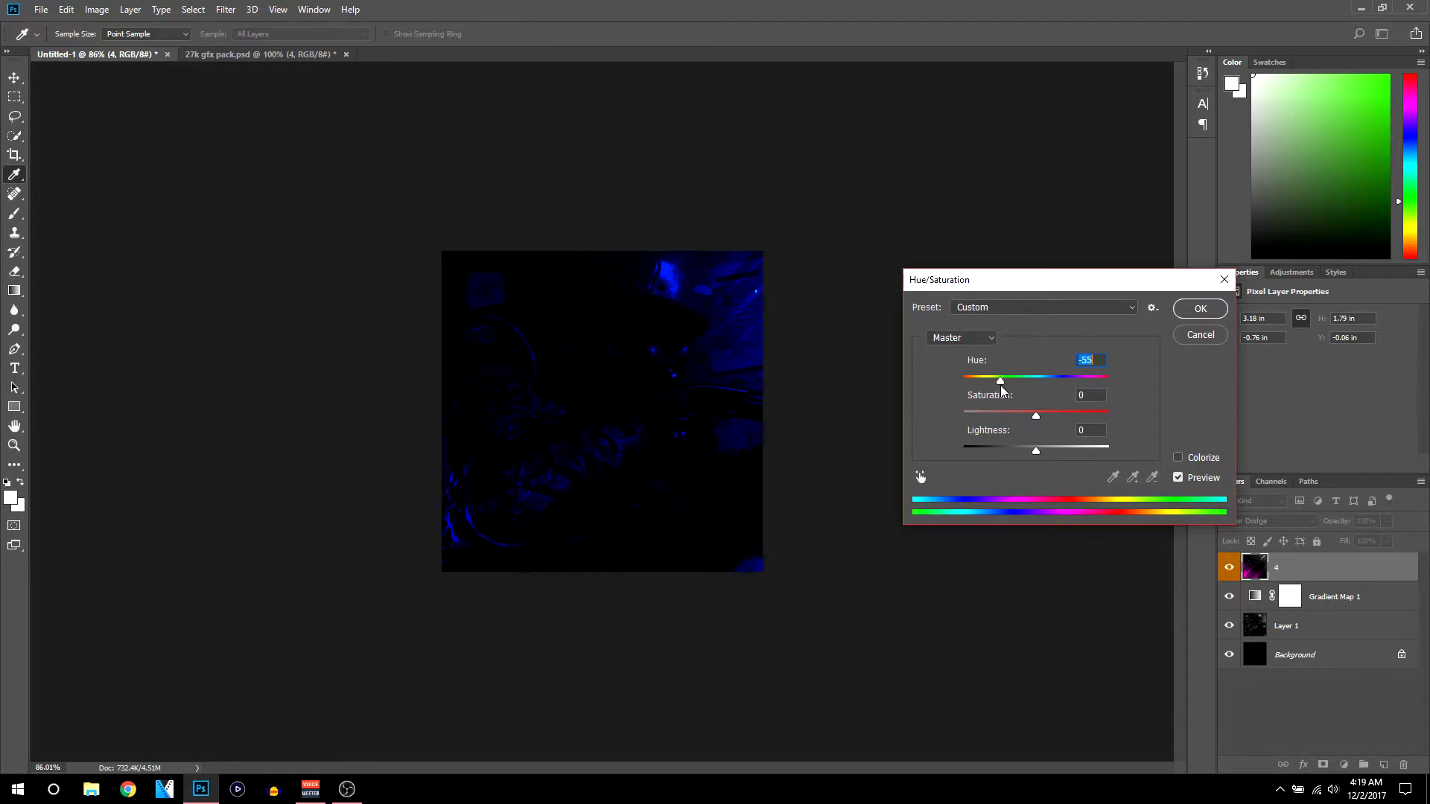
{"action": "left_click", "coordinate": [1199, 309]}
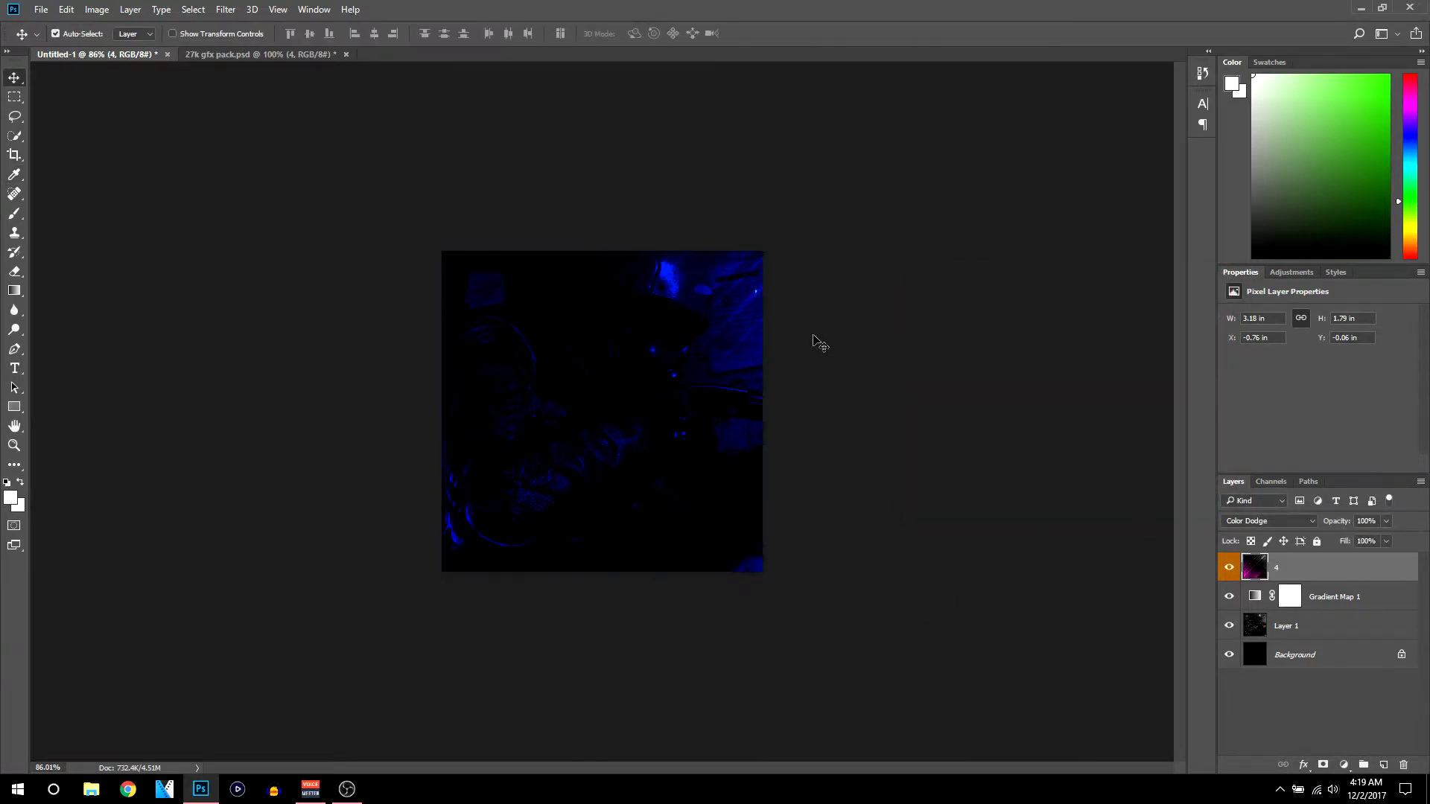
Move stock layer 4 beneath the Gradient Map 1 layer so that it takes the blue tint
{"action": "key", "text": "ctrl+minus"}
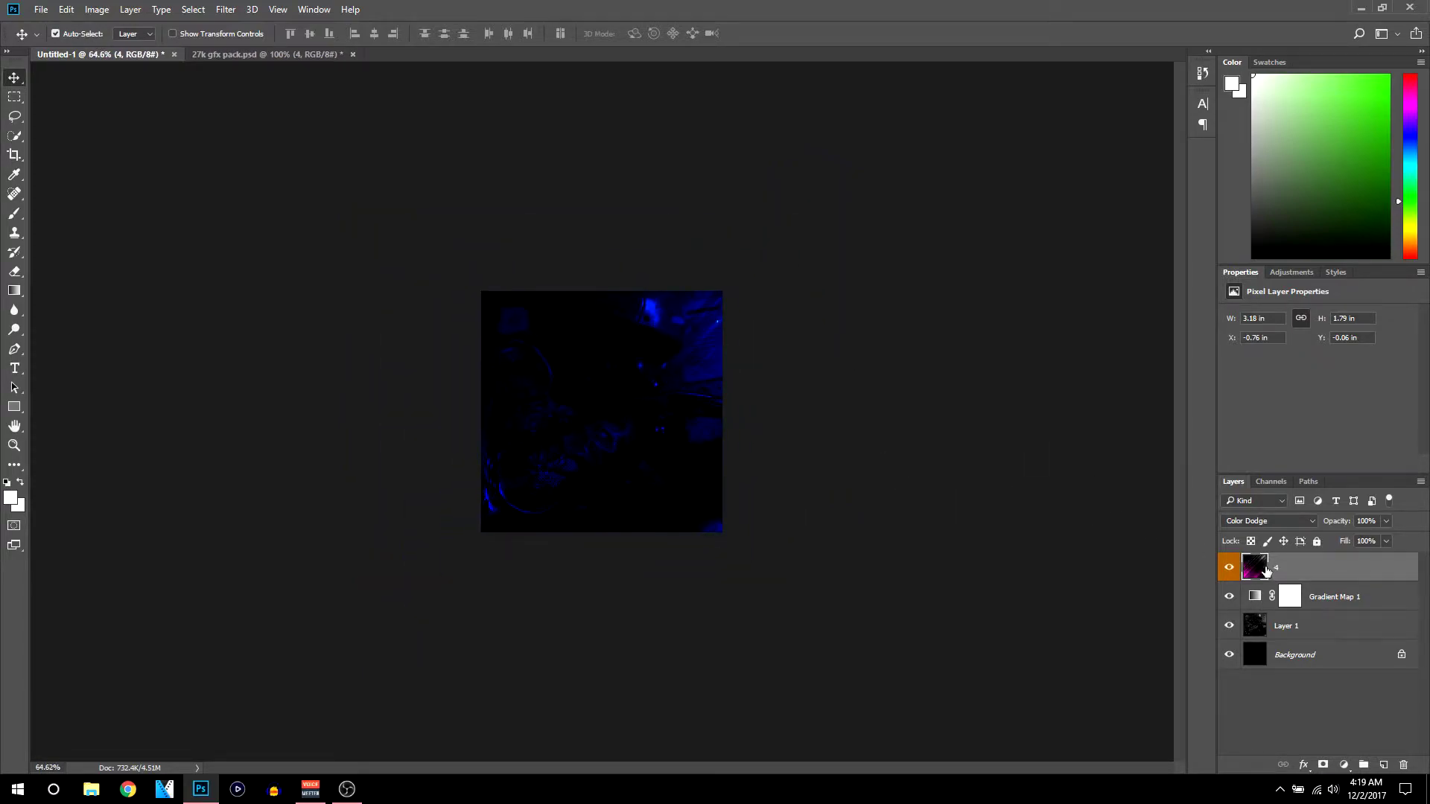
{"action": "left_click_drag", "start_coordinate": [1361, 559], "coordinate": [1329, 611]}
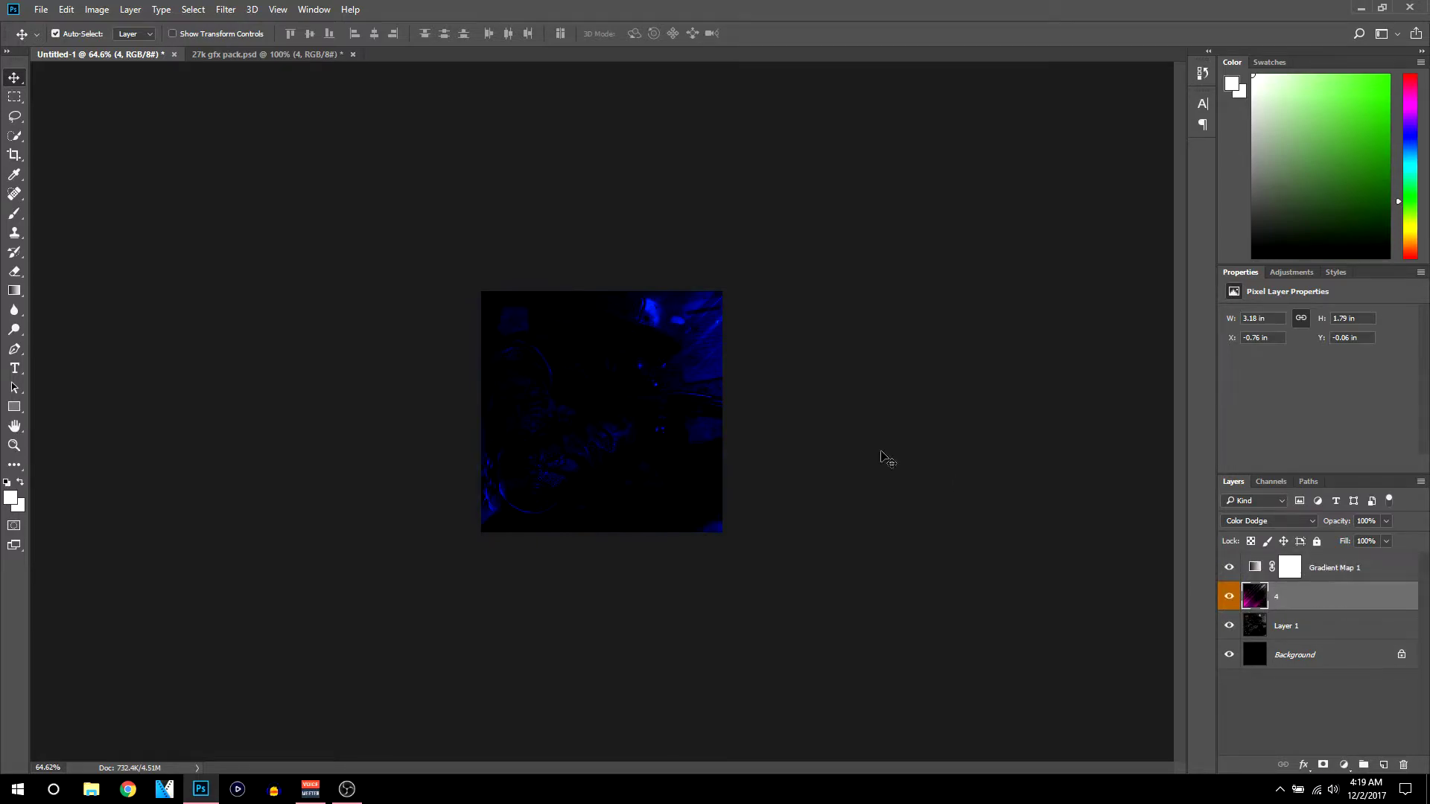
{"action": "scroll", "coordinate": [819, 432], "scroll_direction": "up", "scroll_amount": 3}
{"action": "scroll", "coordinate": [749, 406], "scroll_direction": "down", "scroll_amount": 2}
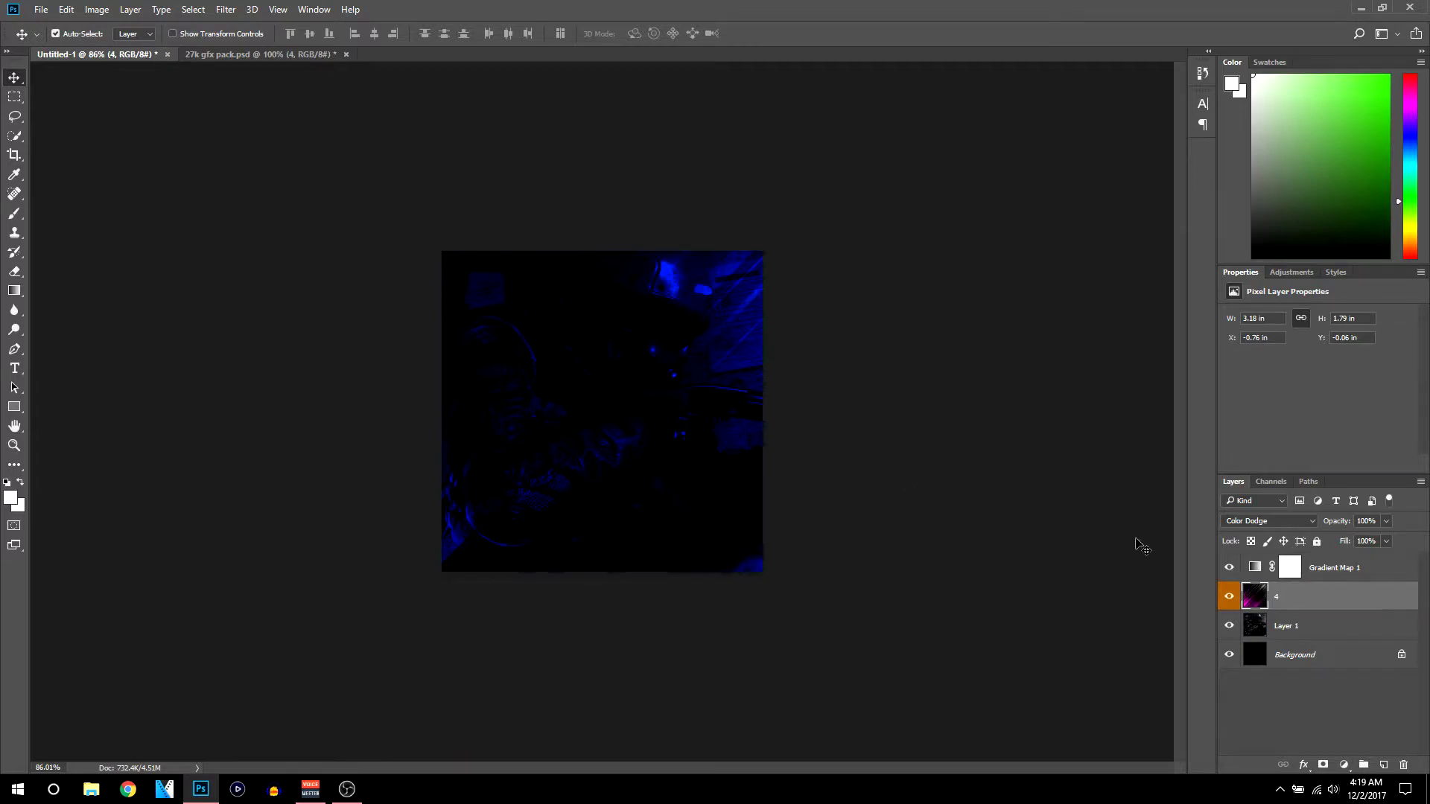
Lower the opacity of the soldier layer, Layer 1, to 82%
{"action": "left_click", "coordinate": [1313, 638]}
{"action": "left_click", "coordinate": [1387, 524]}
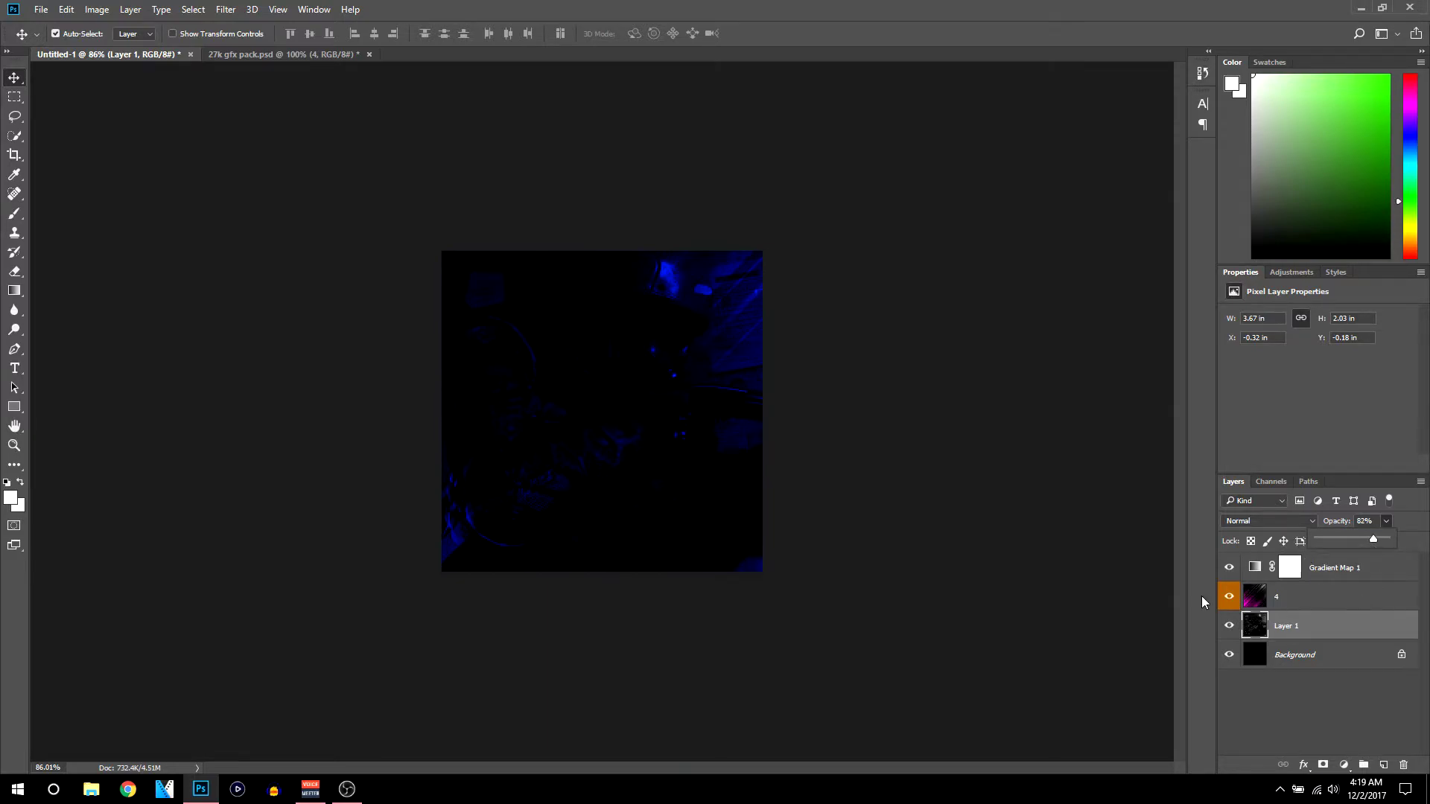
{"action": "scroll", "coordinate": [826, 404], "scroll_direction": "up", "scroll_amount": 5}
{"action": "scroll", "coordinate": [791, 415], "scroll_direction": "up", "scroll_amount": 1}
{"action": "scroll", "coordinate": [817, 422], "scroll_direction": "down", "scroll_amount": 4}
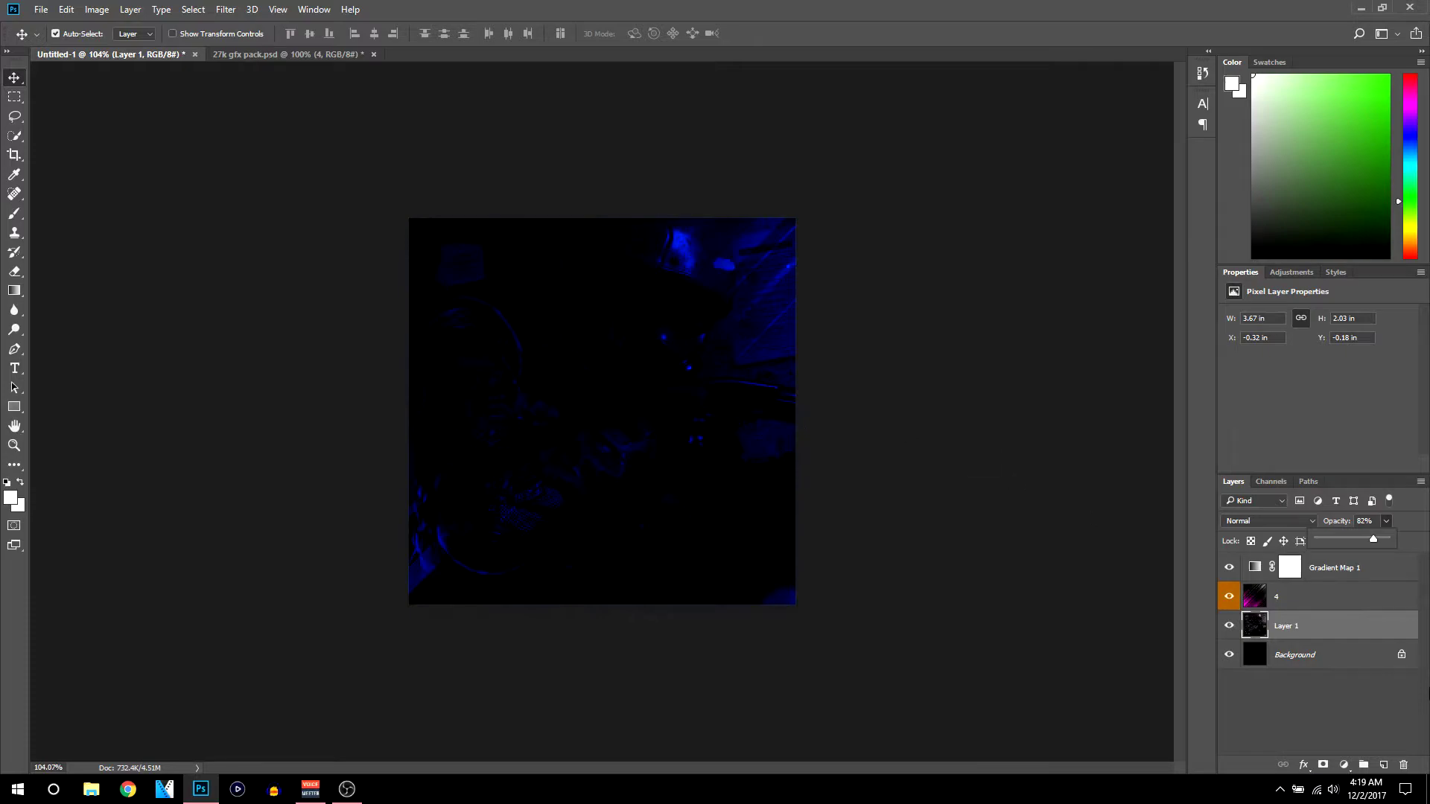
Apply a Gaussian Blur with a 1.5 pixel radius to the soldier layer, Layer 1
{"action": "left_click", "coordinate": [1341, 642]}
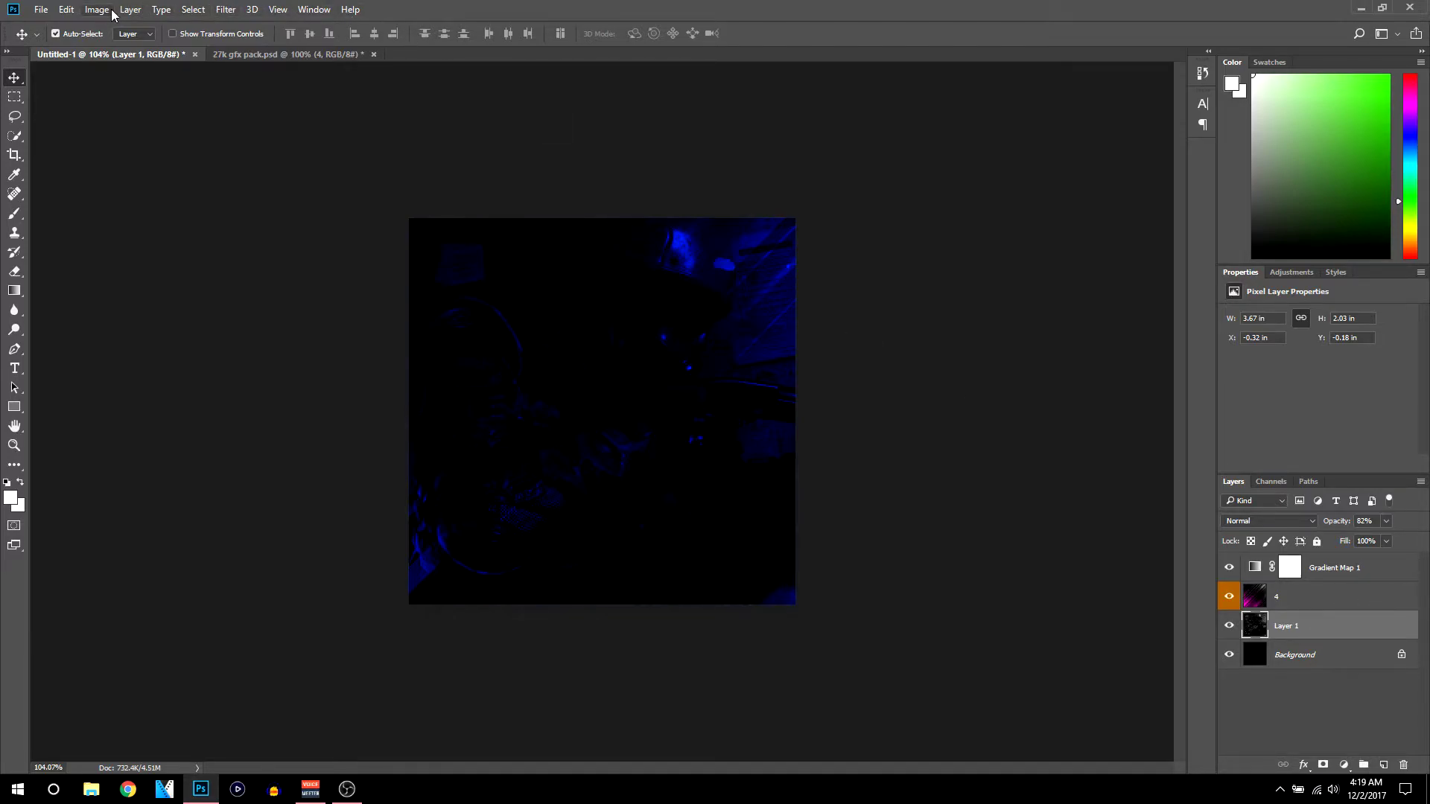
{"action": "left_click", "coordinate": [225, 9]}
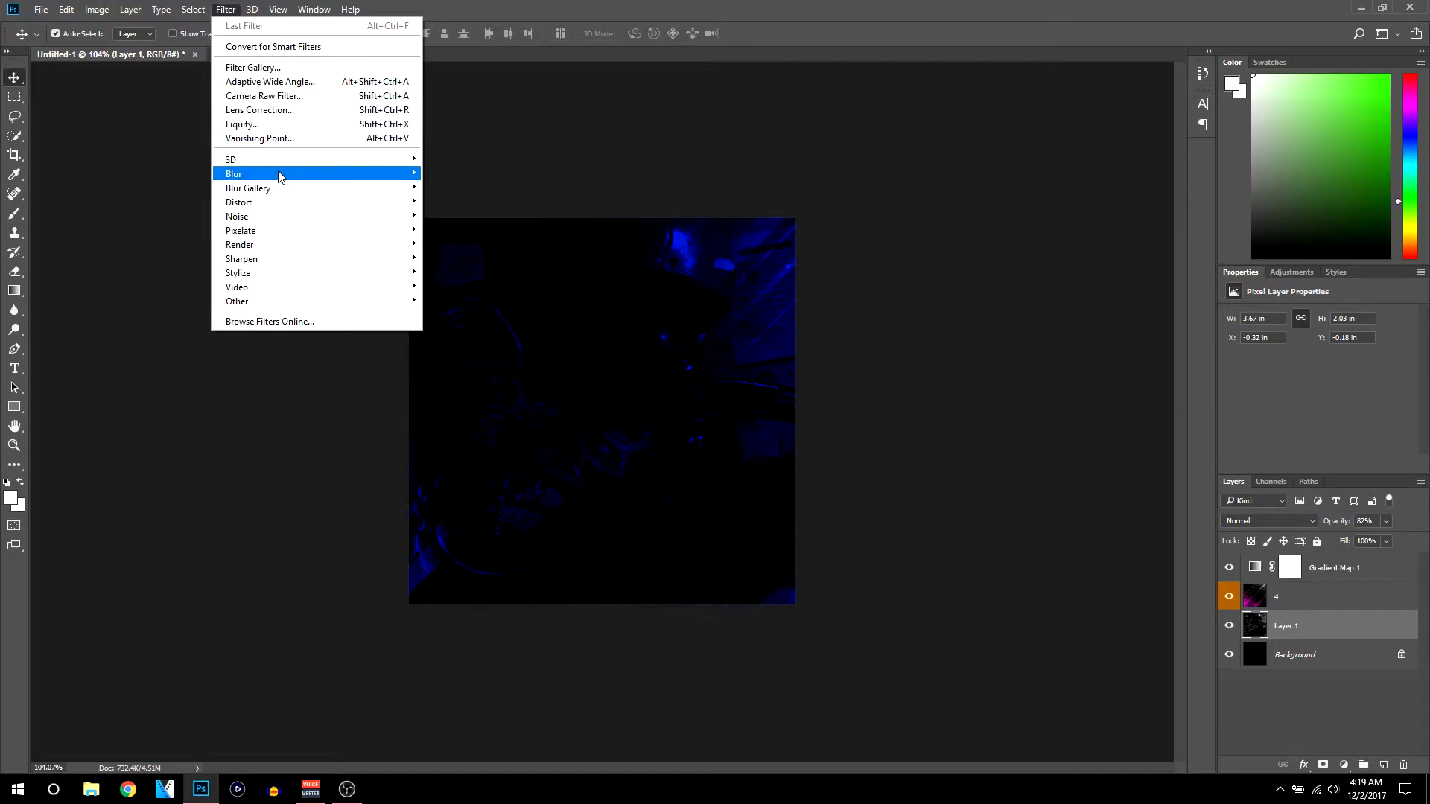
{"action": "mouse_move", "coordinate": [277, 176]}
{"action": "left_click", "coordinate": [471, 229]}
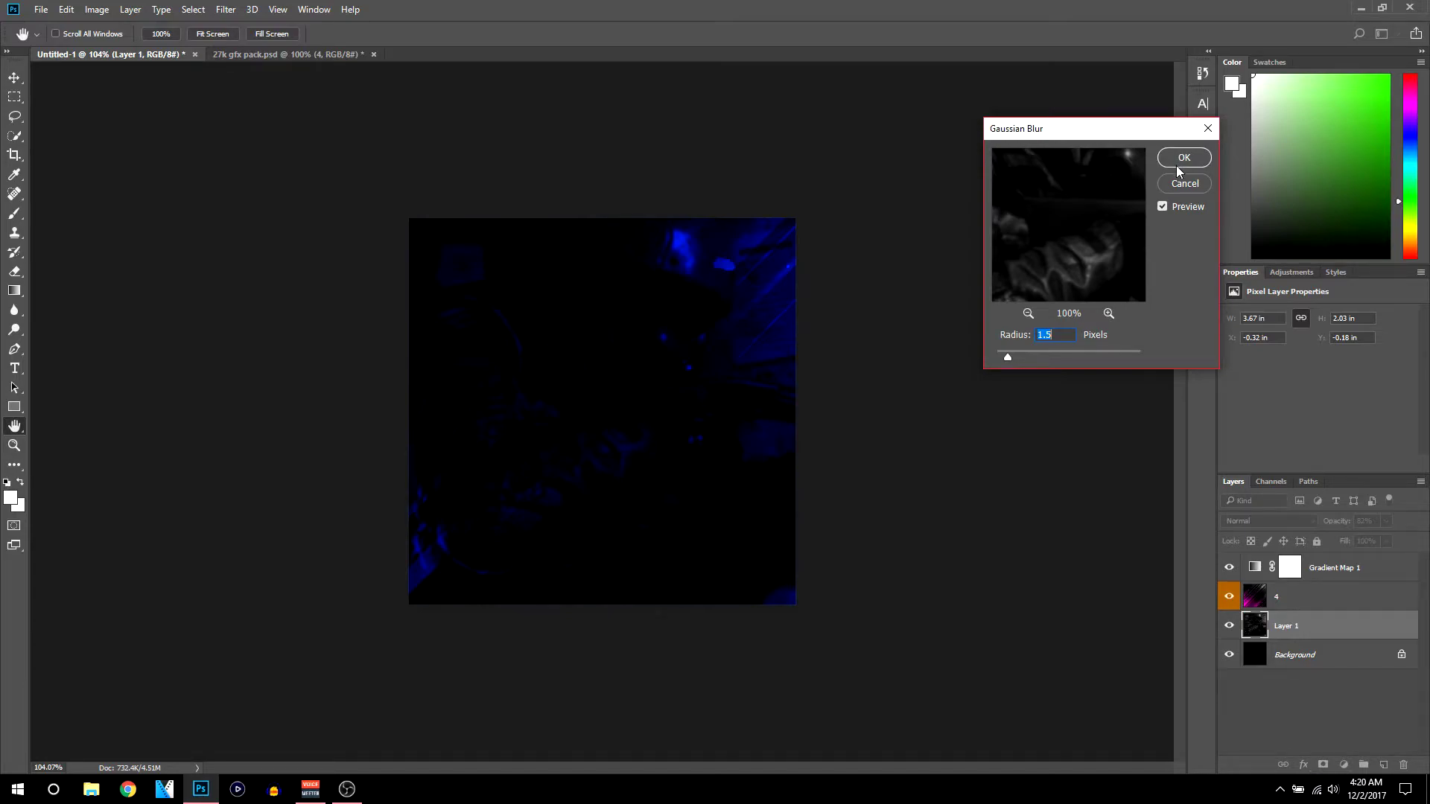
{"action": "left_click", "coordinate": [1177, 165]}
{"action": "key", "text": "ctrl+plus"}
{"action": "scroll", "coordinate": [808, 350], "scroll_direction": "down", "scroll_amount": 2}
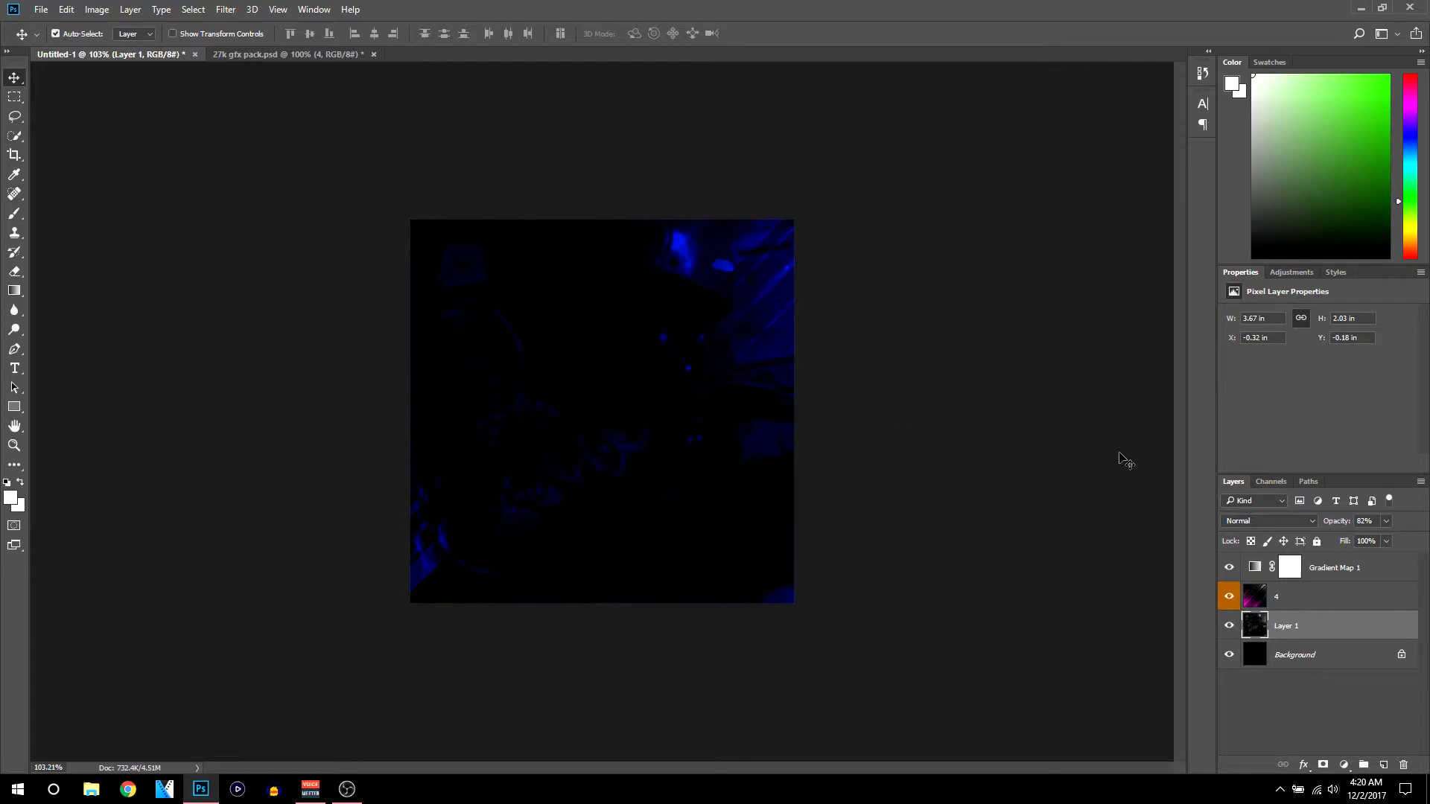
Add a new empty layer directly above stock layer 4, beneath the gradient map
{"action": "left_click", "coordinate": [1319, 607]}
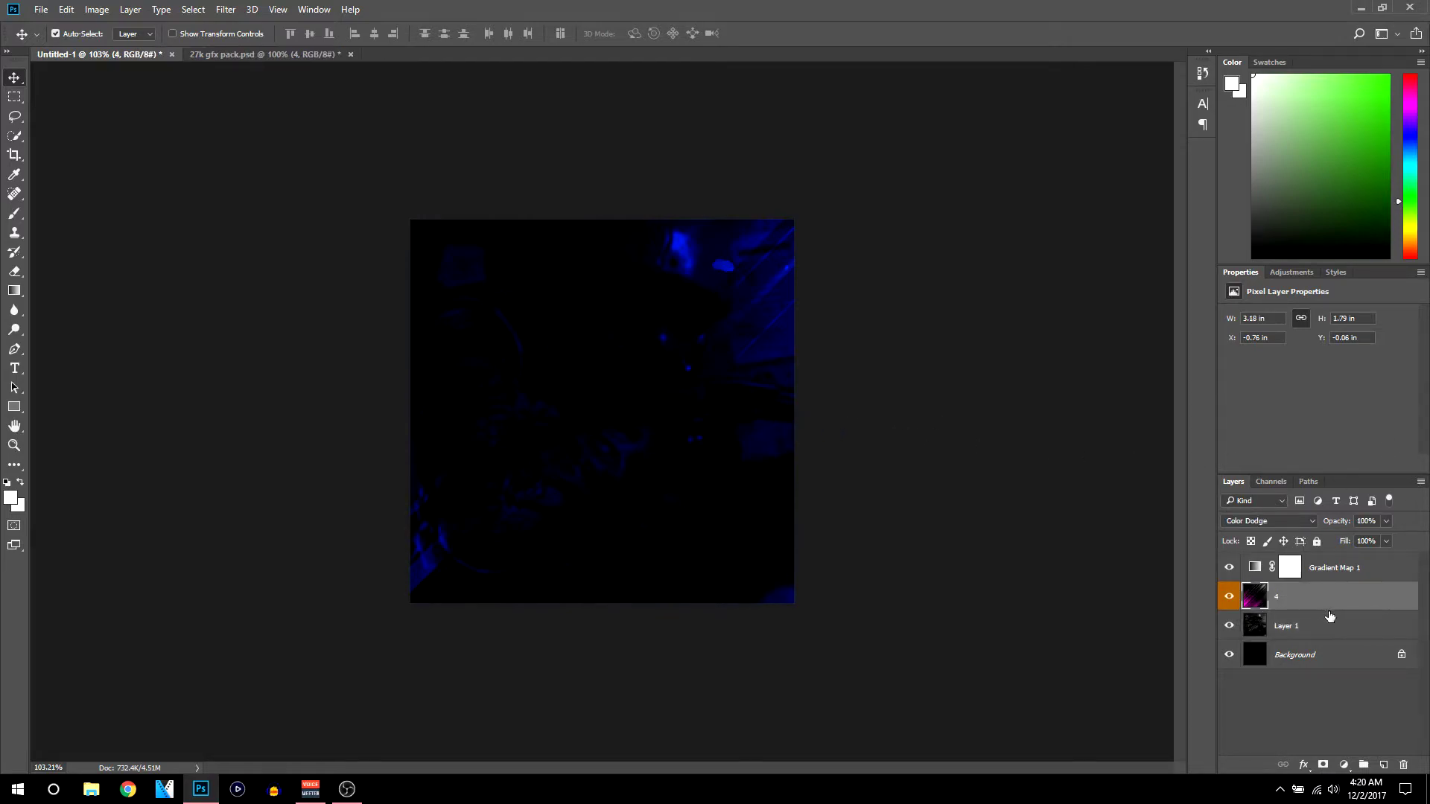
{"action": "left_click", "coordinate": [1384, 765]}
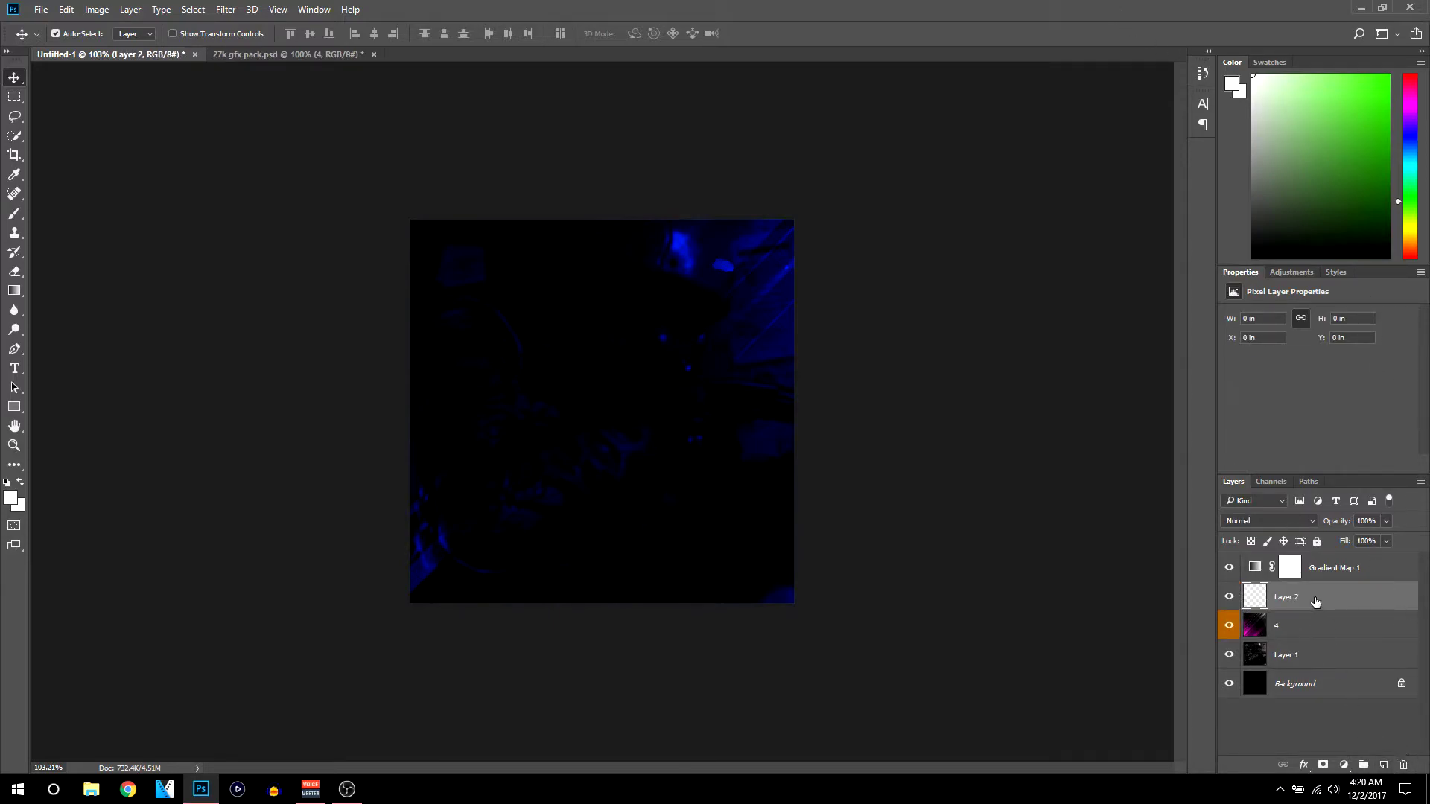
Set up the Brush tool with the Soft Round Pressure Size brush at 184 px and white as the colour
{"action": "left_click", "coordinate": [15, 213]}
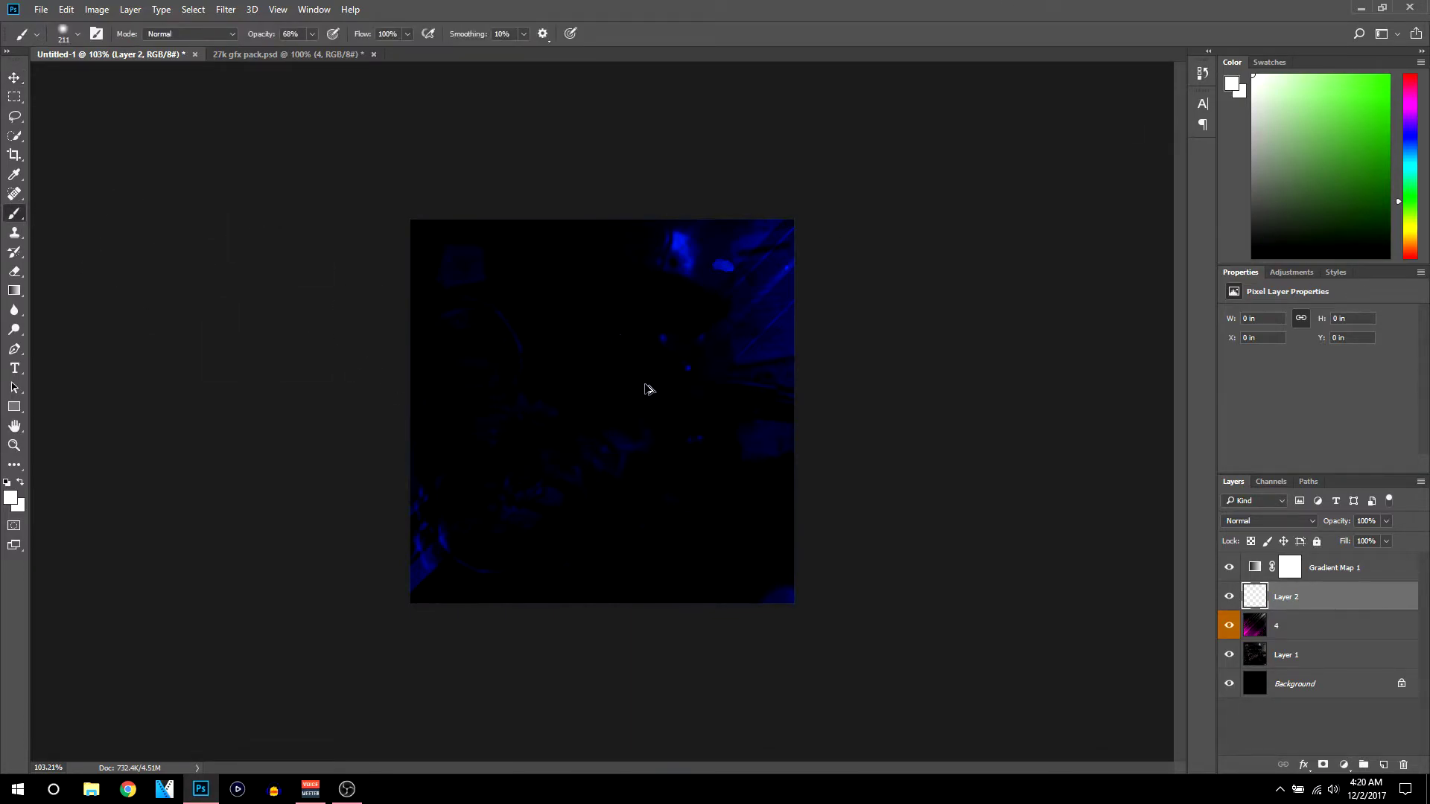
{"action": "mouse_move", "coordinate": [645, 352]}
{"action": "left_mouse_down"}
{"action": "mouse_move", "coordinate": [613, 353]}
{"action": "mouse_move", "coordinate": [722, 342]}
{"action": "mouse_move", "coordinate": [672, 344]}
{"action": "mouse_move", "coordinate": [696, 350]}
{"action": "mouse_move", "coordinate": [597, 379]}
{"action": "mouse_move", "coordinate": [683, 361]}
{"action": "mouse_move", "coordinate": [607, 367]}
{"action": "left_mouse_up"}
{"action": "left_click", "coordinate": [78, 41]}
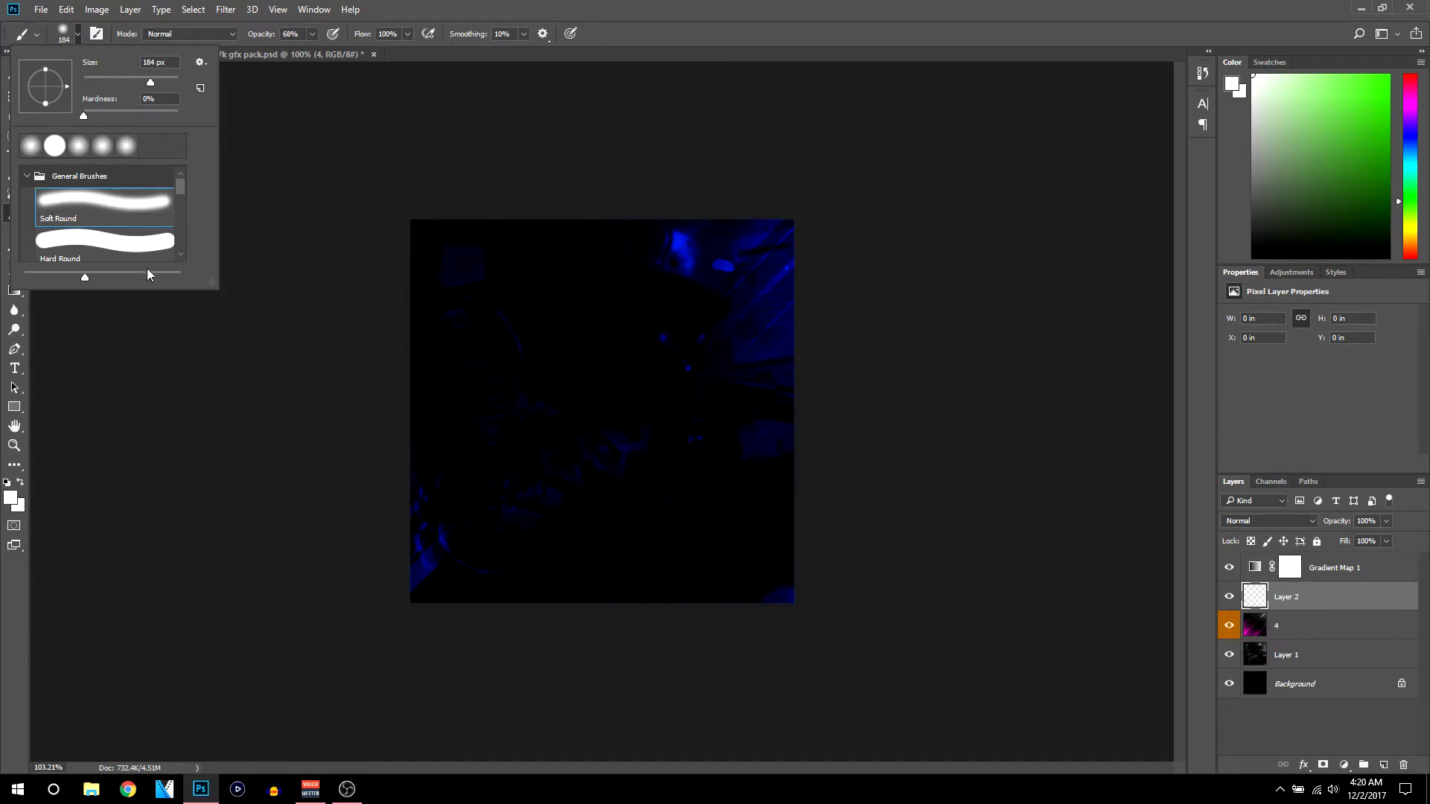
{"action": "scroll", "coordinate": [134, 228], "scroll_direction": "down", "scroll_amount": 1}
{"action": "left_click", "coordinate": [134, 231]}
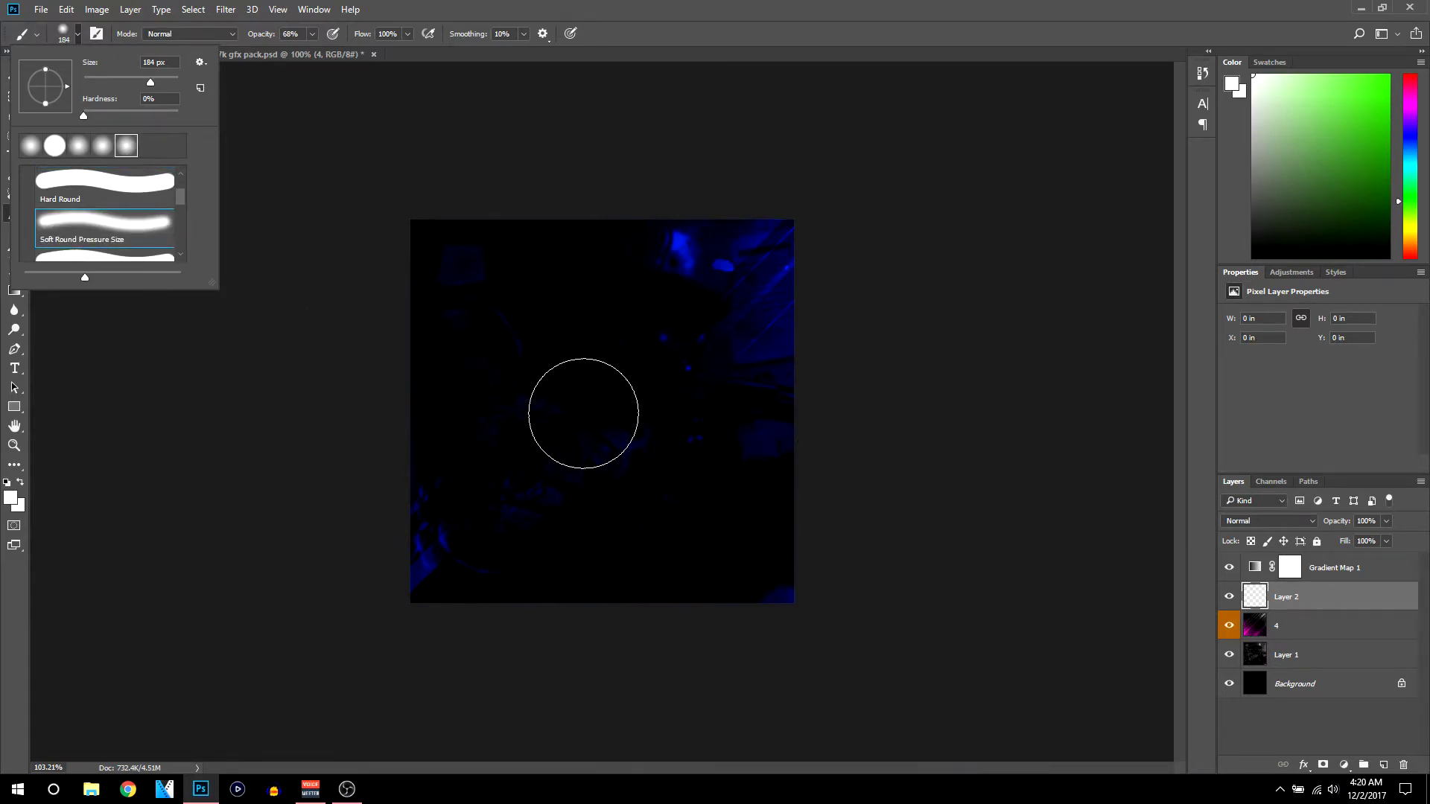
{"action": "left_click", "coordinate": [1278, 117]}
{"action": "key", "text": "Escape"}
{"action": "left_click", "coordinate": [1311, 80]}
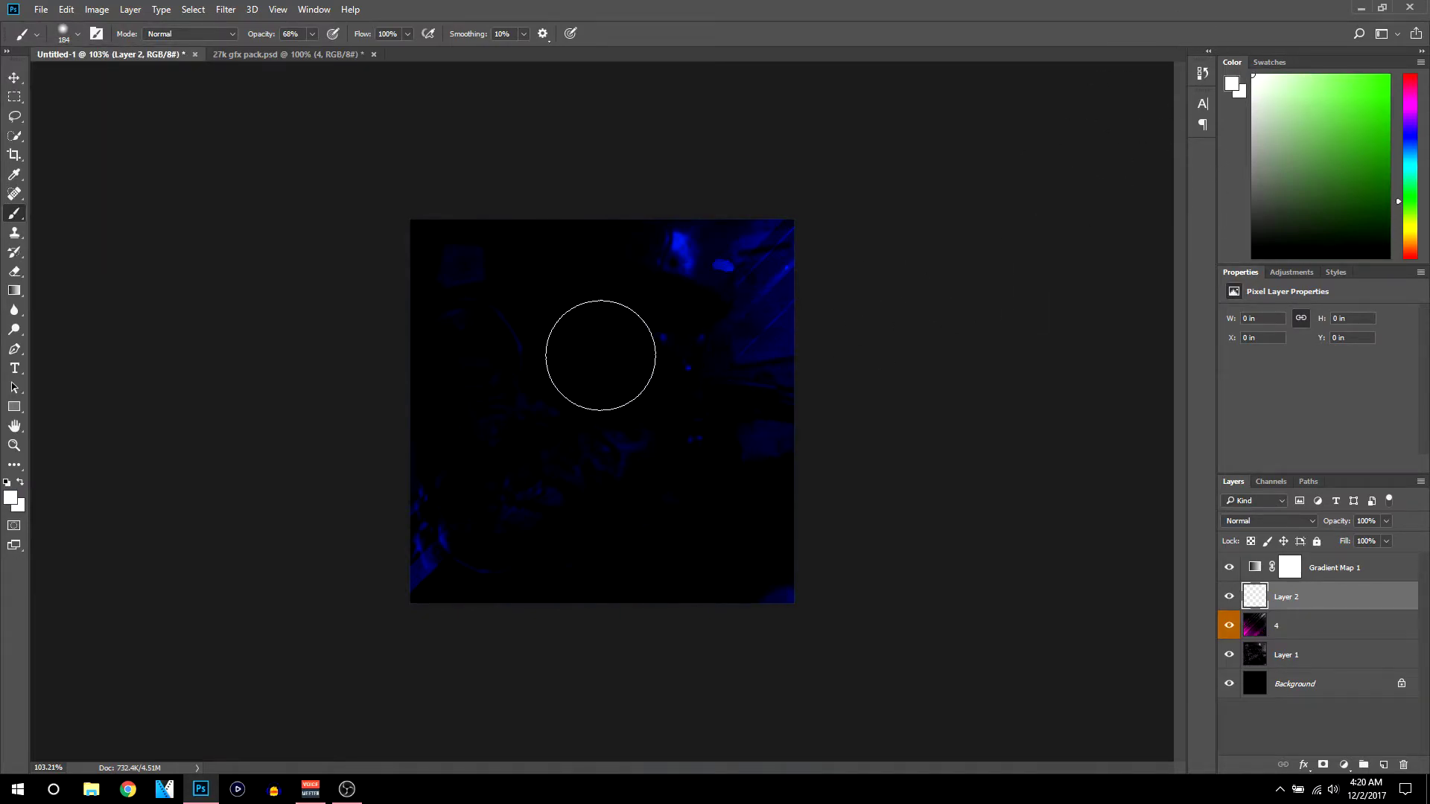
Paint soft white spots on Layer 2 near the four corners, in the centre and at the upper edge of the canvas
{"action": "left_click", "coordinate": [467, 276]}
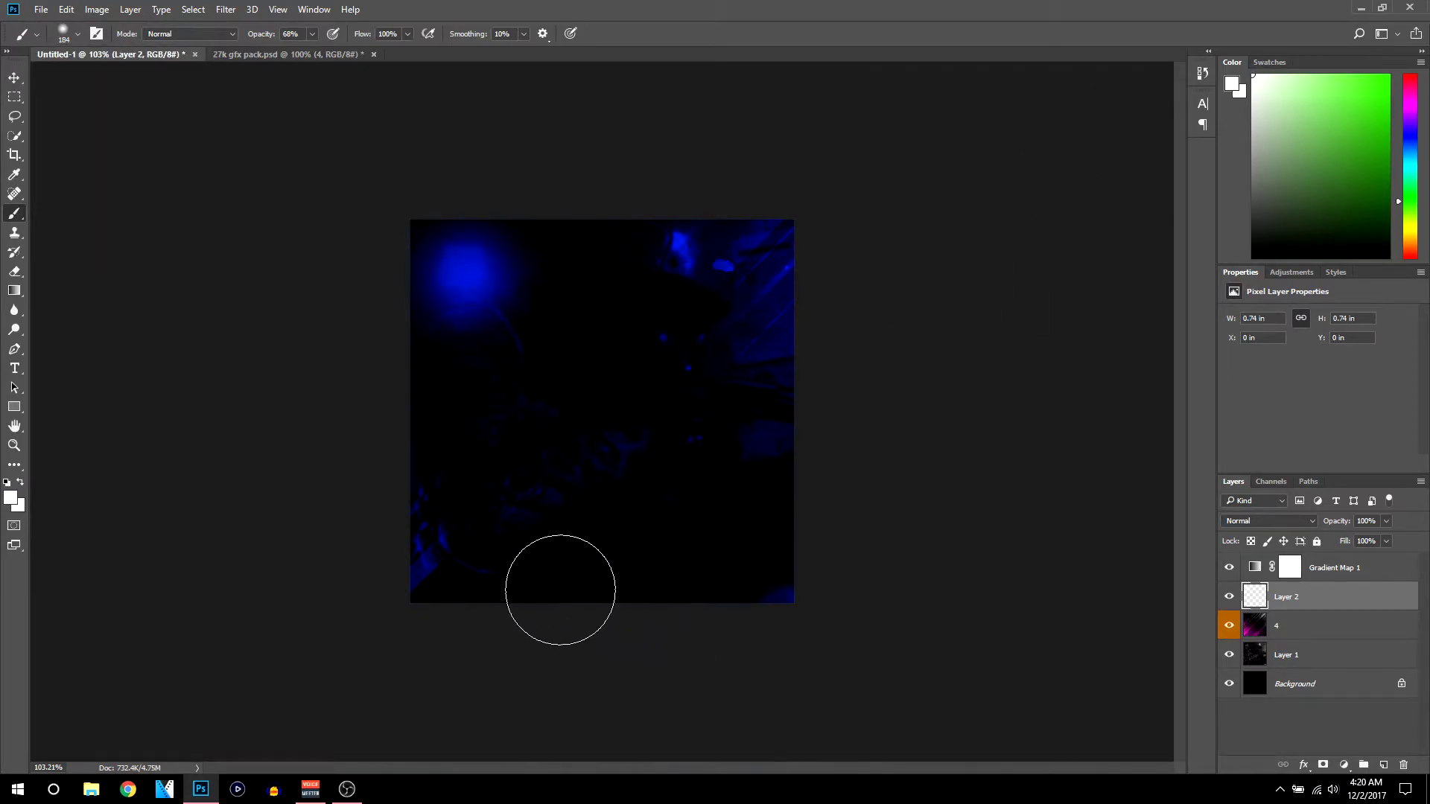
{"action": "left_click", "coordinate": [481, 532]}
{"action": "left_click", "coordinate": [730, 540]}
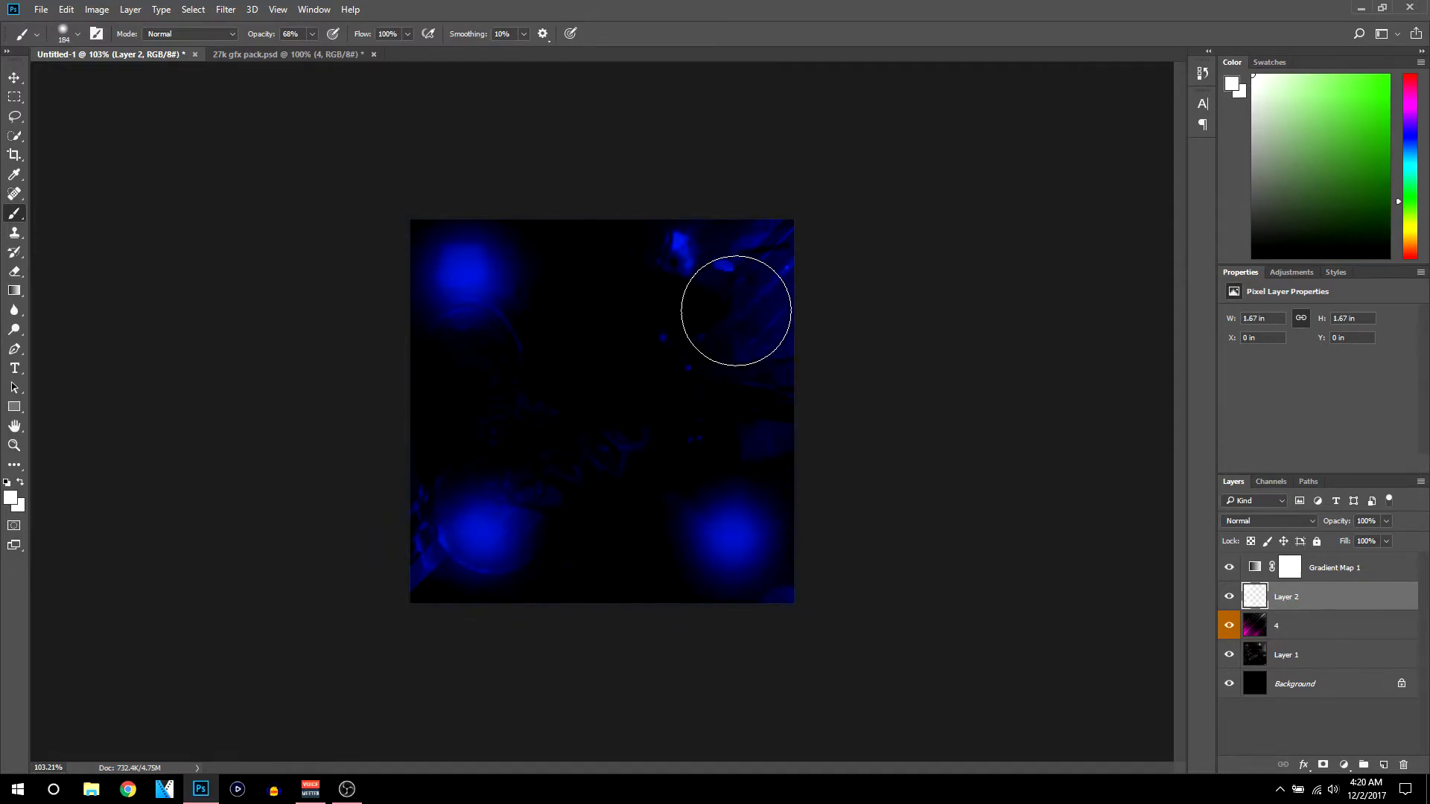
{"action": "left_click", "coordinate": [738, 312]}
{"action": "left_click", "coordinate": [576, 412]}
{"action": "left_click", "coordinate": [649, 199]}
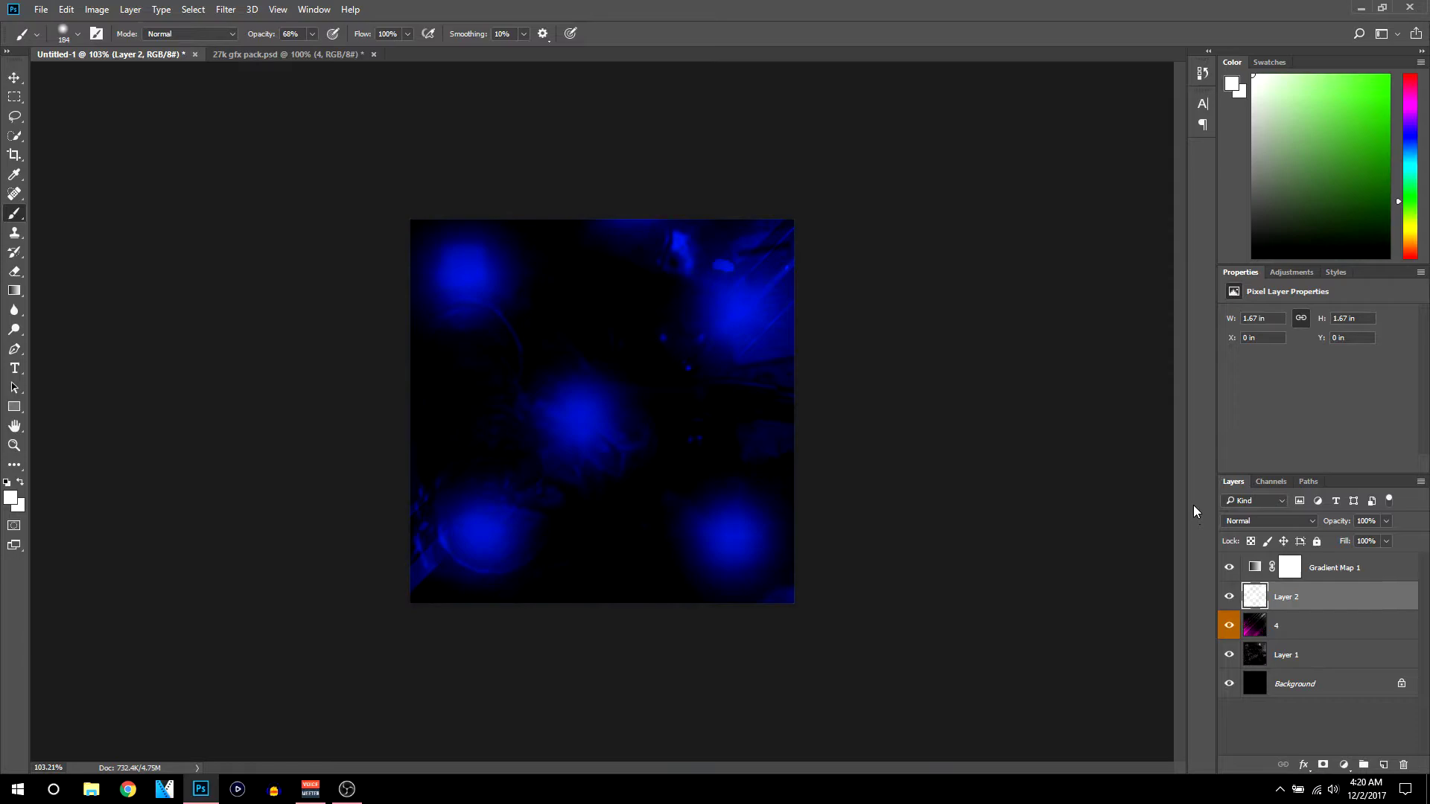
Set Layer 2's blend mode to Overlay and compare the picture with the layer hidden and shown
{"action": "left_click", "coordinate": [1276, 521]}
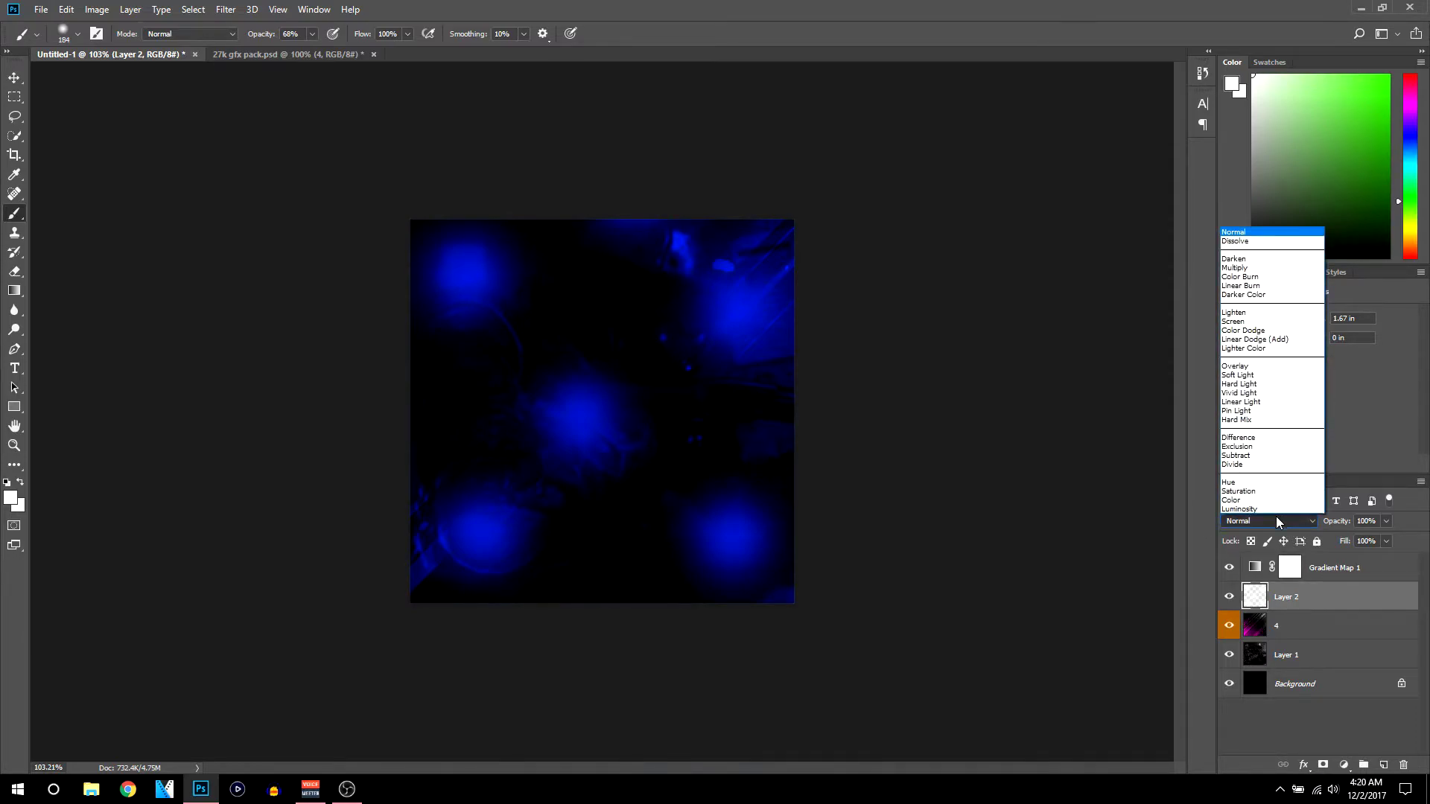
{"action": "left_click", "coordinate": [1248, 369]}
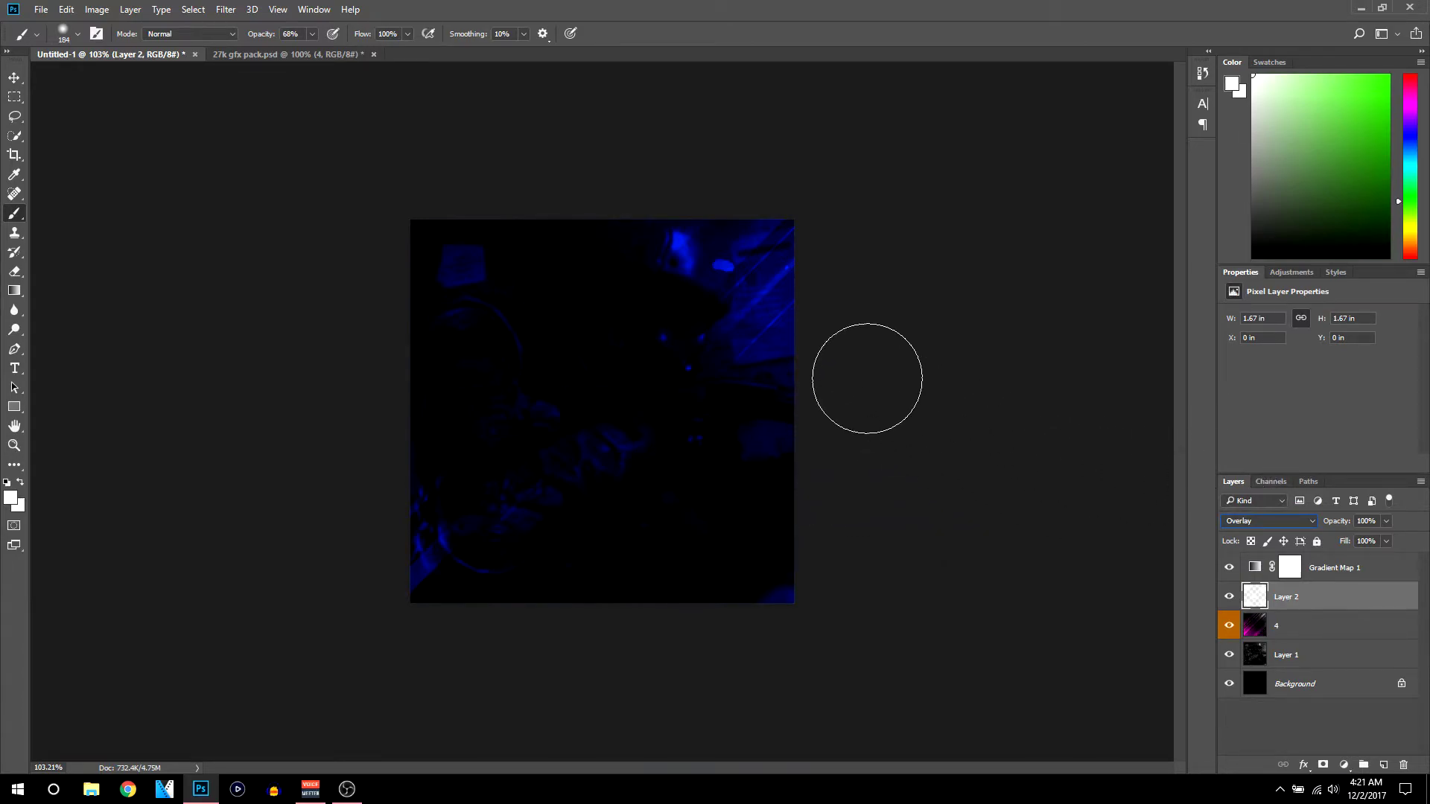
{"action": "left_click", "coordinate": [1230, 599]}
{"action": "left_click", "coordinate": [1230, 597]}
{"action": "left_click", "coordinate": [1229, 597]}
{"action": "left_click", "coordinate": [1230, 597]}
Add a new layer above Layer 2 and paint a soft white light over the canvas's upper edge with a 542 px brush
{"action": "left_click", "coordinate": [1386, 766]}
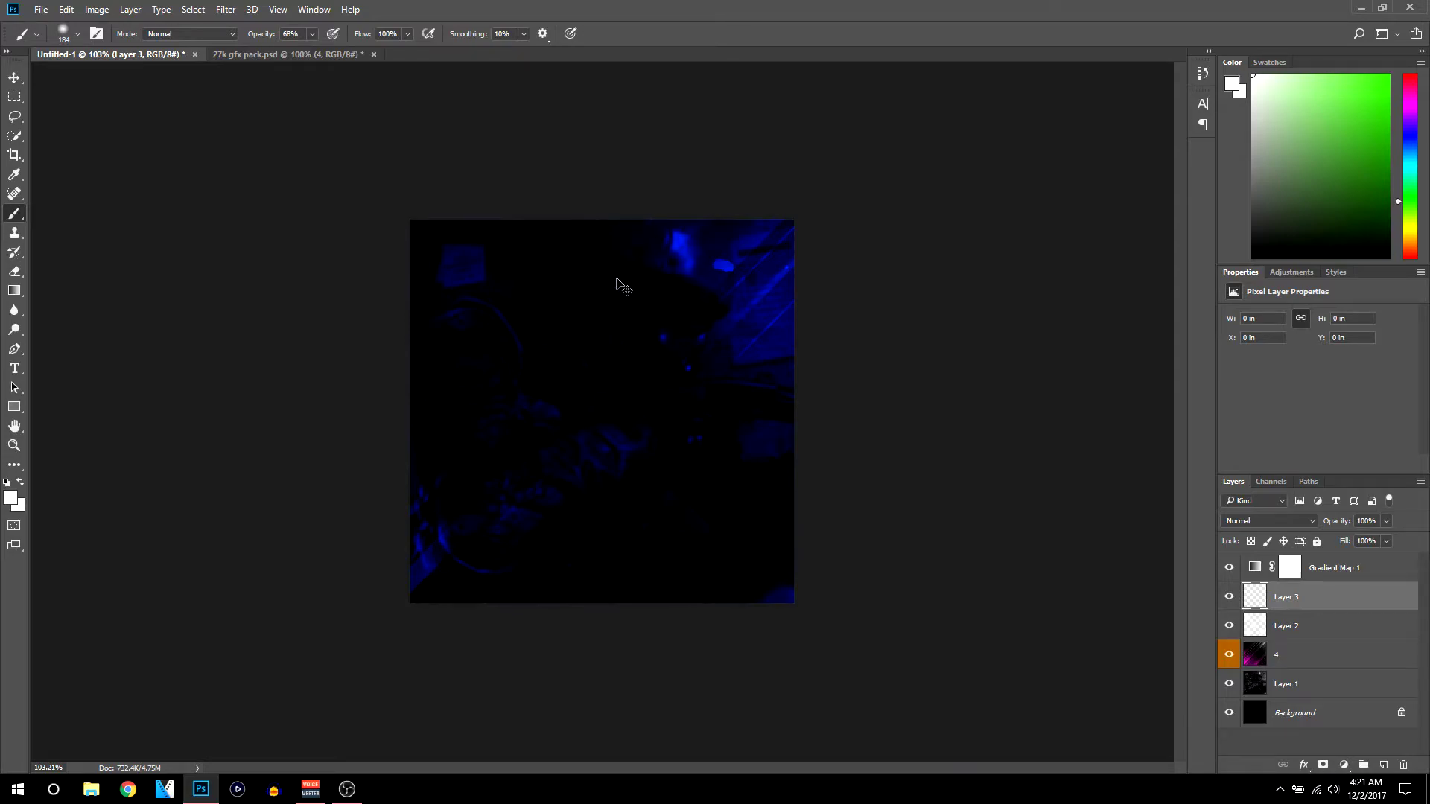
{"action": "mouse_move", "coordinate": [588, 261]}
{"action": "left_mouse_down"}
{"action": "mouse_move", "coordinate": [727, 234]}
{"action": "mouse_move", "coordinate": [683, 217]}
{"action": "left_mouse_up"}
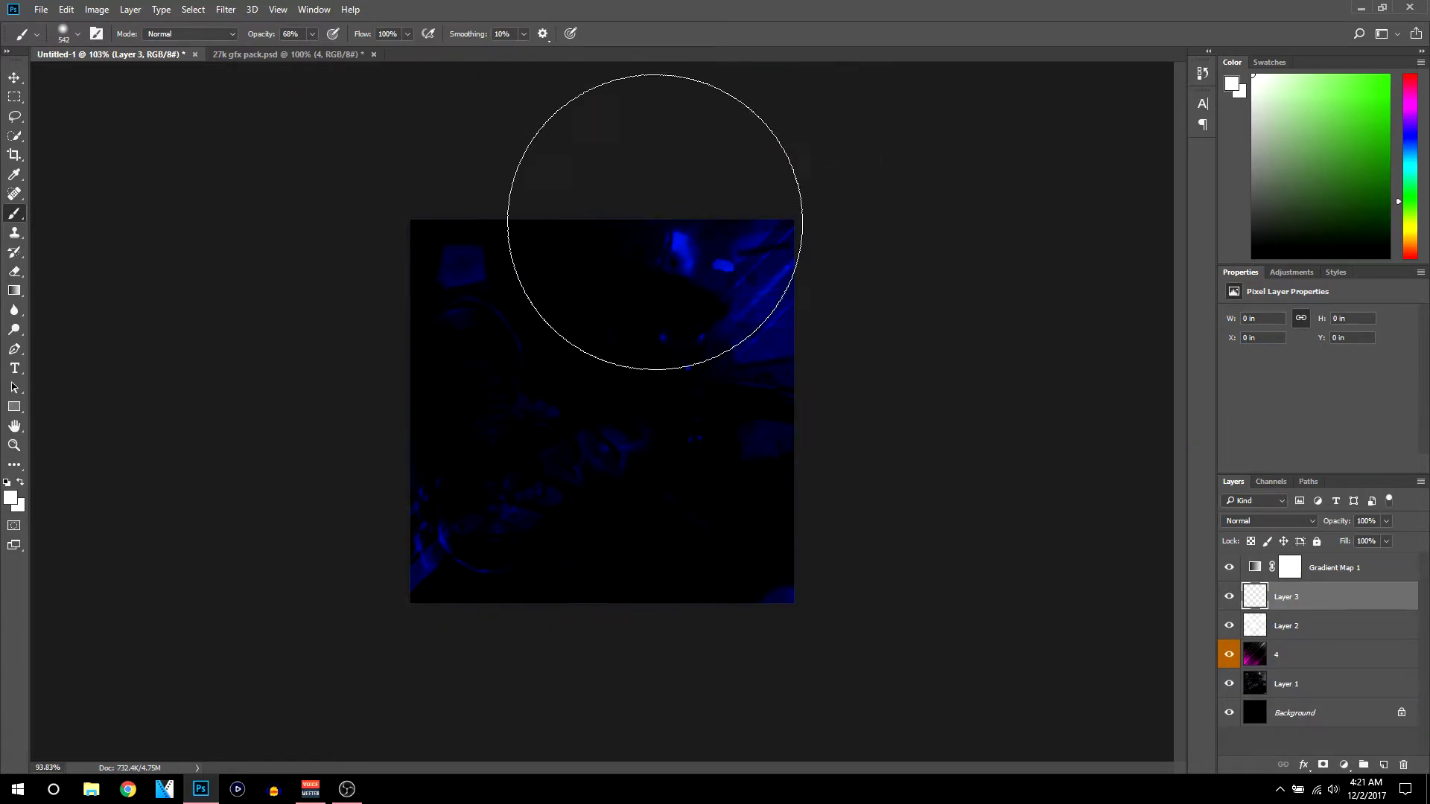
{"action": "scroll", "coordinate": [658, 201], "scroll_direction": "down", "scroll_amount": 3}
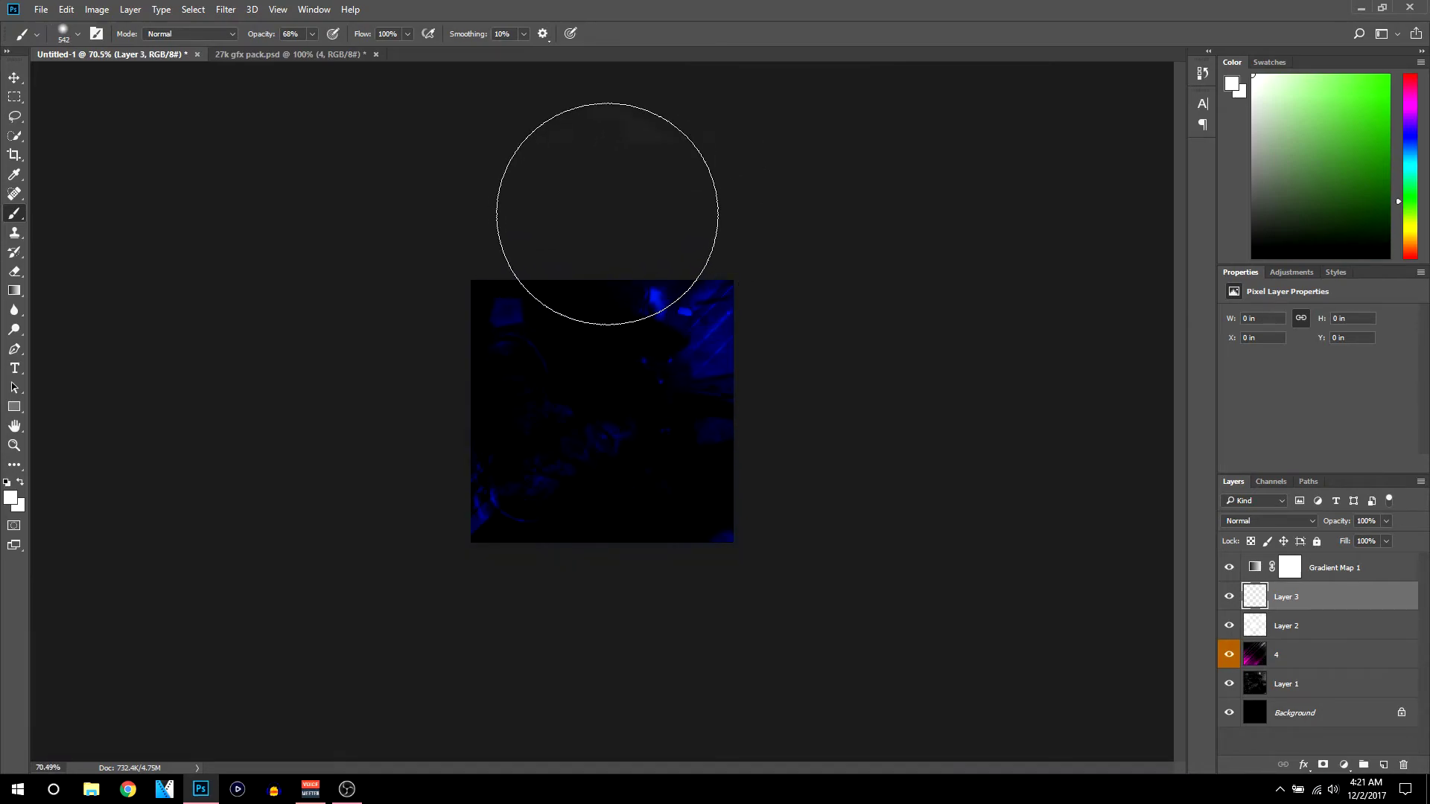
{"action": "left_click", "coordinate": [615, 196]}
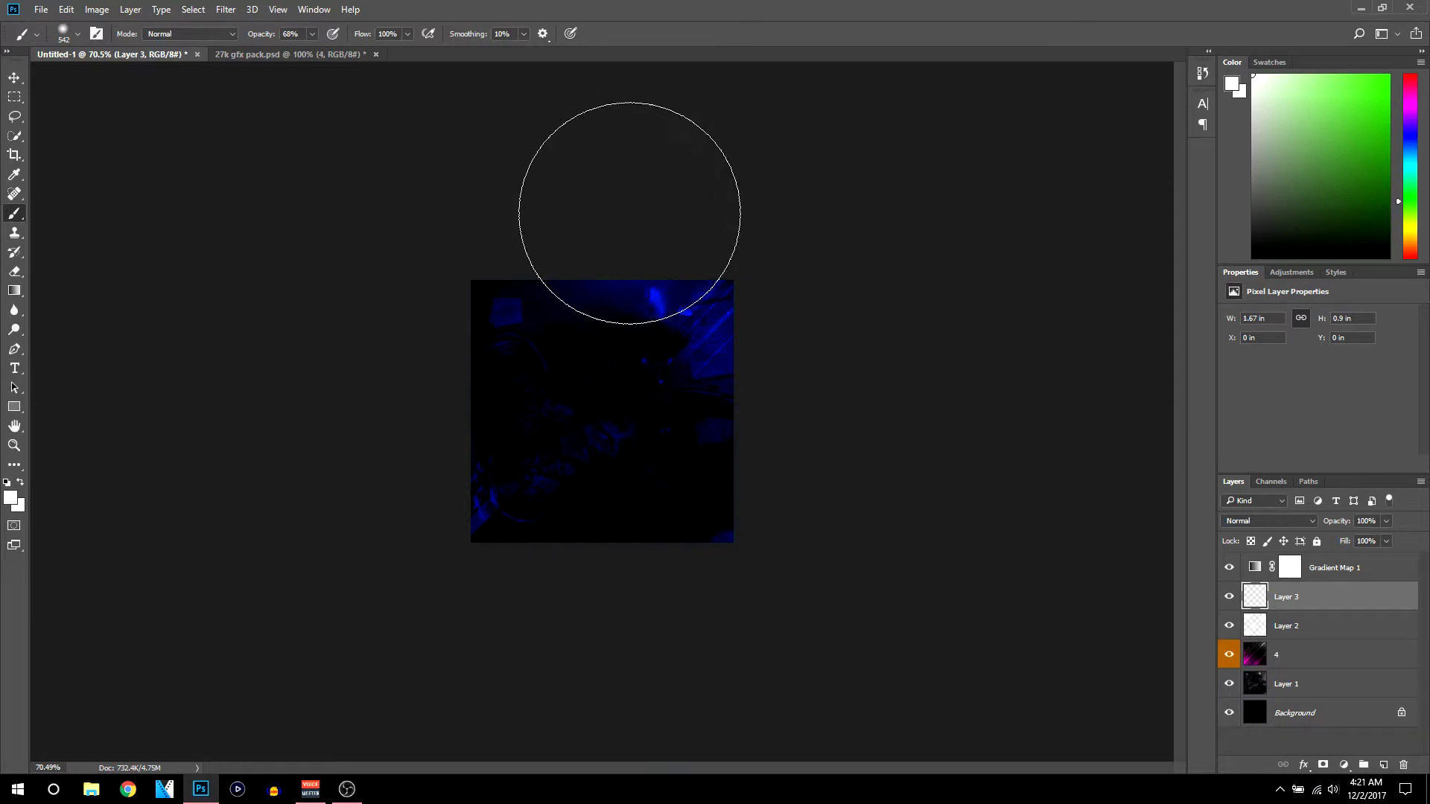
Move Layer 3 above the Gradient Map 1 layer and lower its opacity to 70%
{"action": "left_click_drag", "start_coordinate": [1321, 605], "coordinate": [1331, 565]}
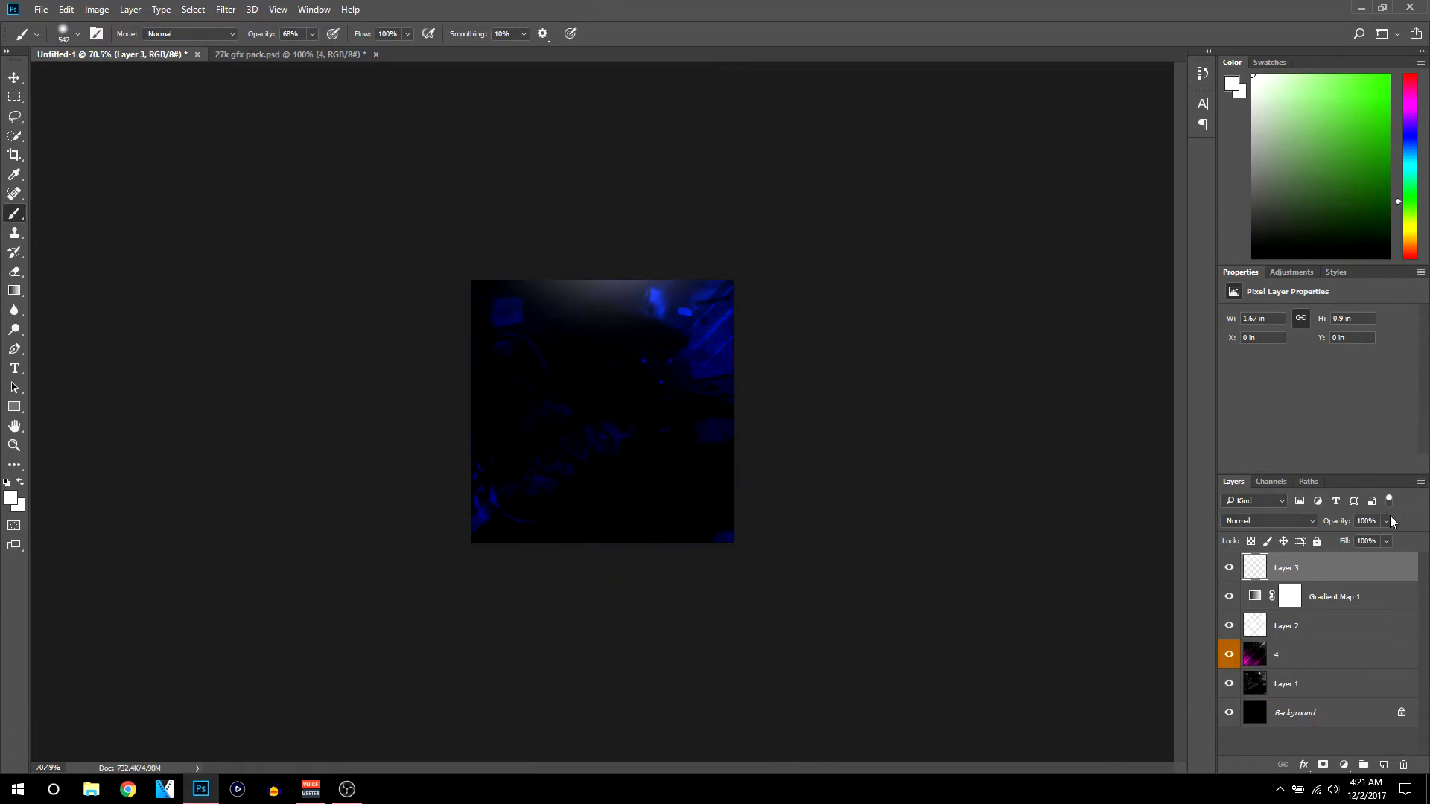
{"action": "scroll", "coordinate": [606, 351], "scroll_direction": "up", "scroll_amount": 3}
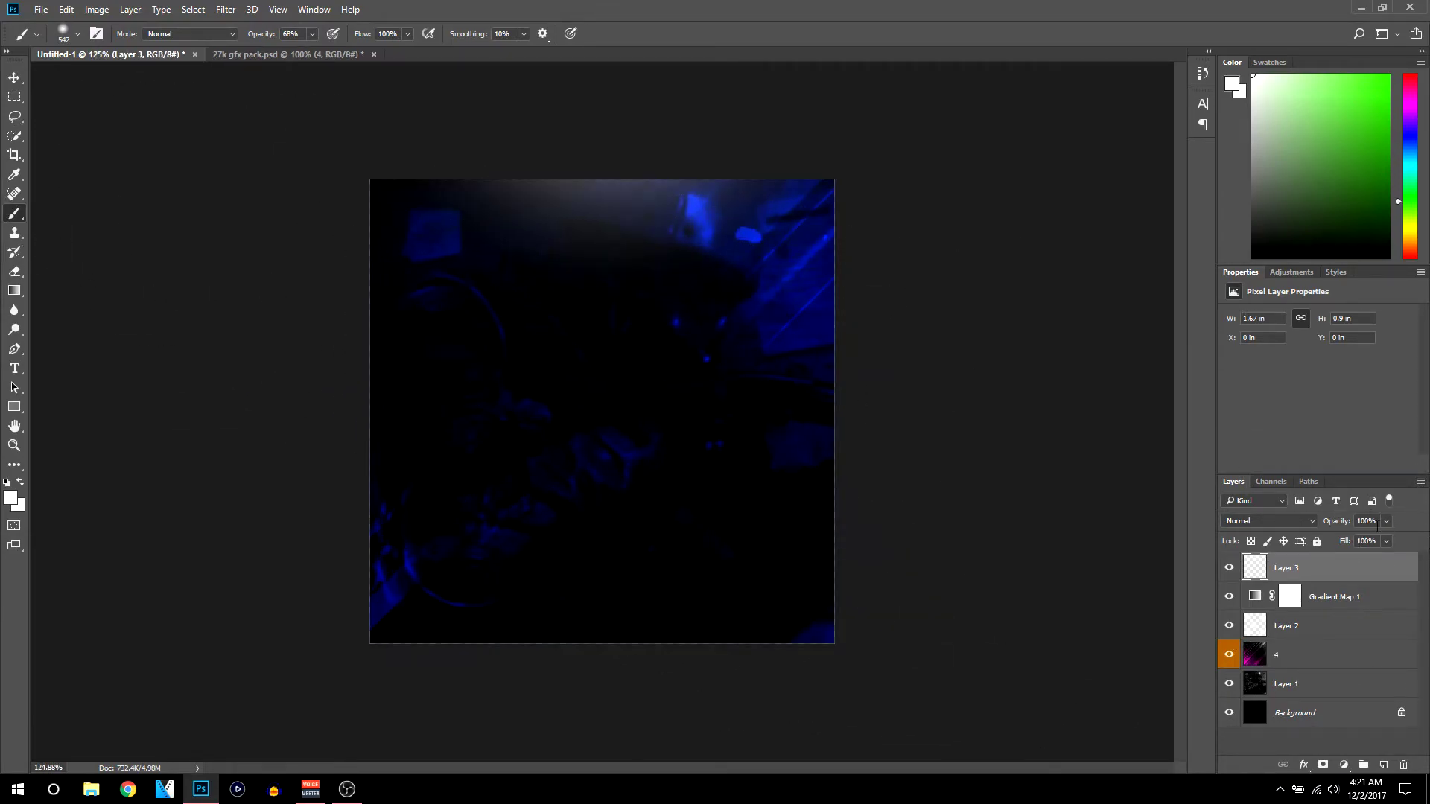
{"action": "left_click_drag", "start_coordinate": [1388, 520], "coordinate": [1360, 541]}
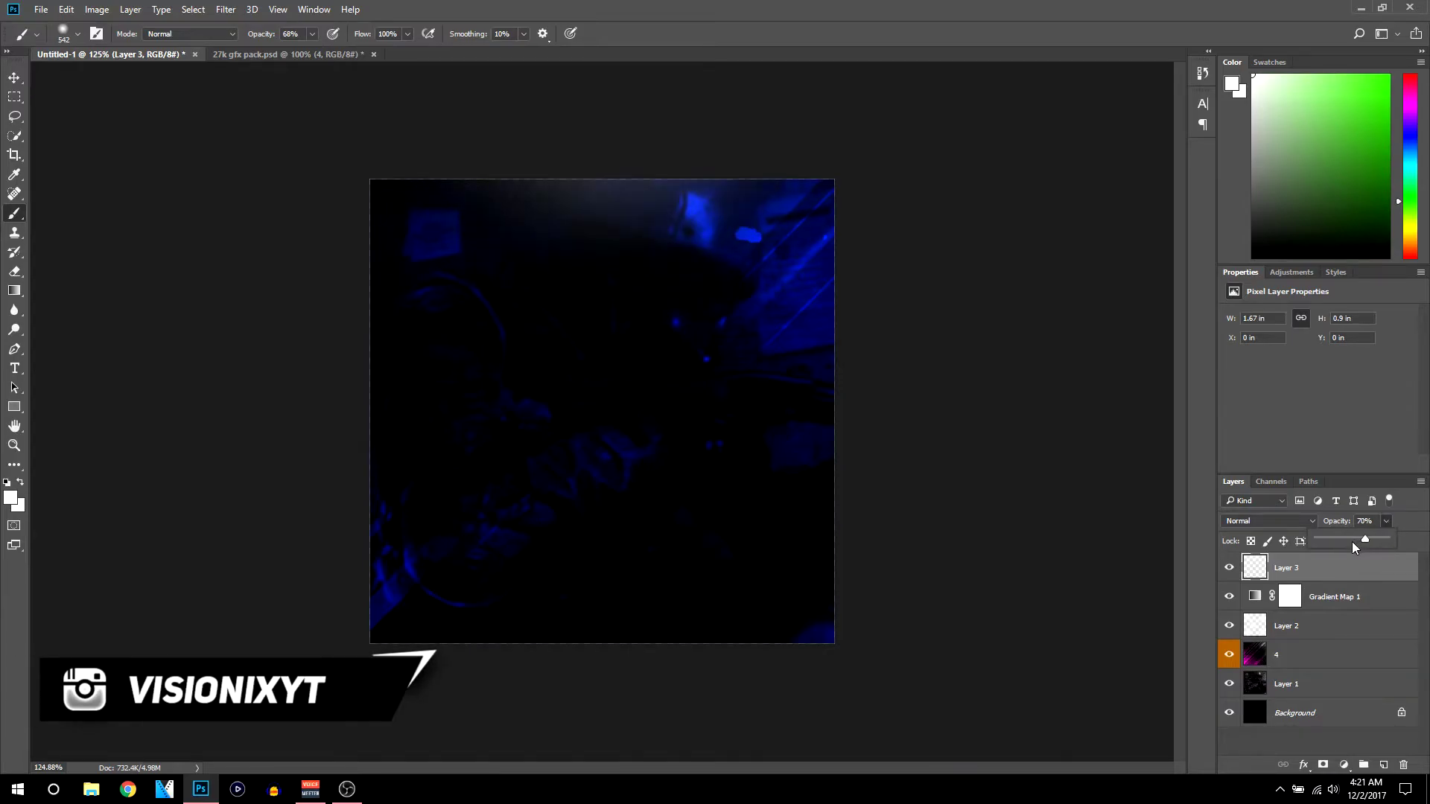
{"action": "scroll", "coordinate": [990, 447], "scroll_direction": "down", "scroll_amount": 5}
{"action": "scroll", "coordinate": [898, 429], "scroll_direction": "up", "scroll_amount": 5}
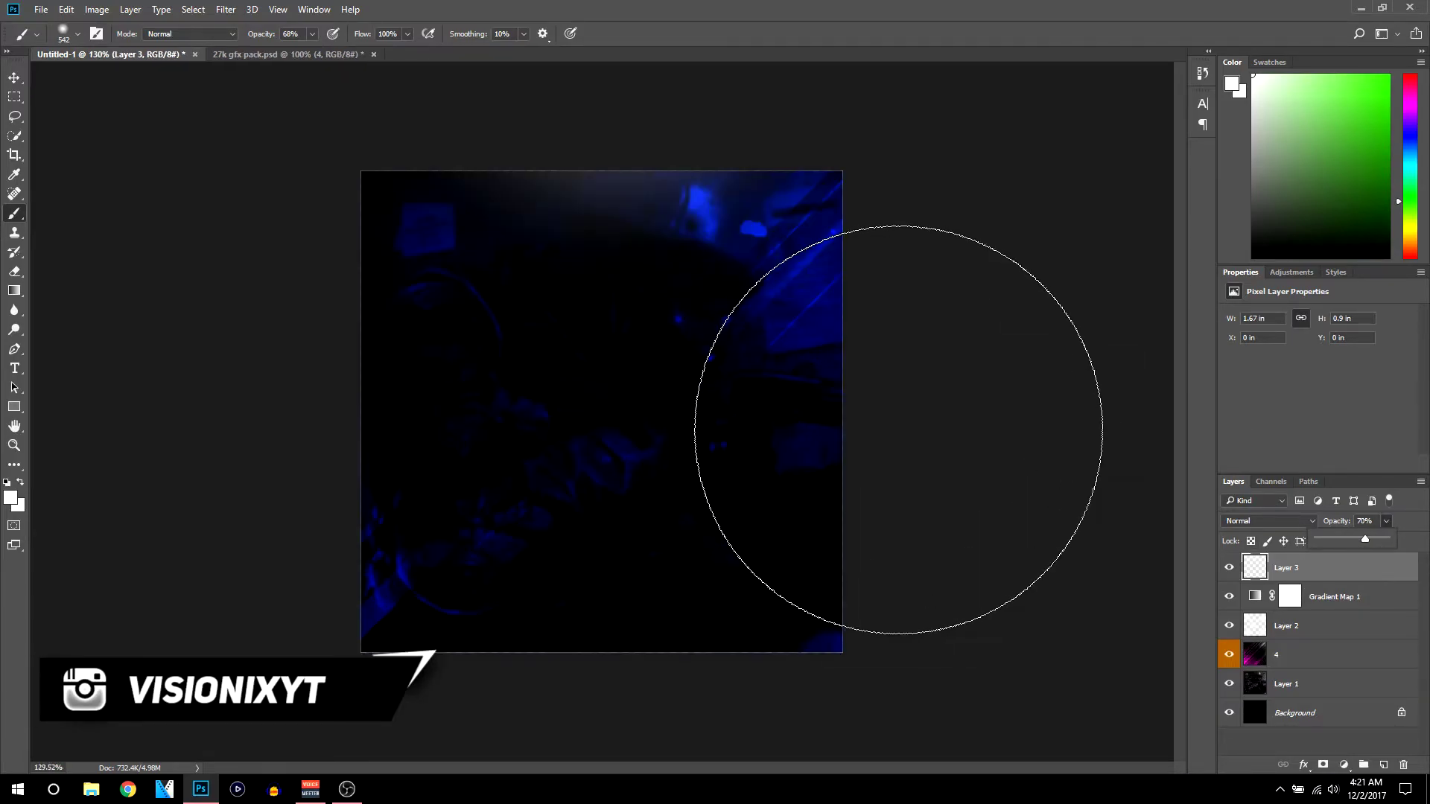
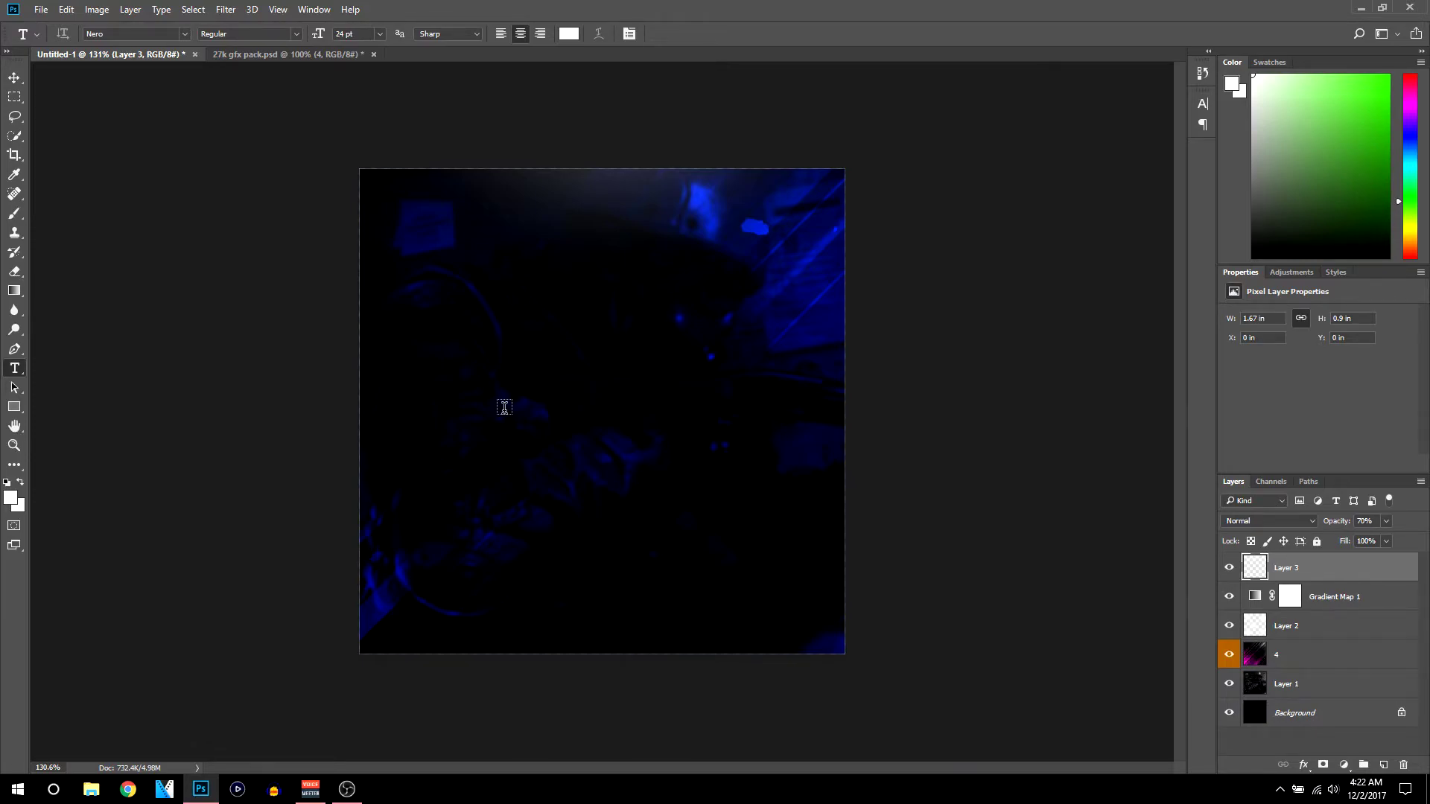
Add a white text layer reading "visionix" in the Nero font at 24 pt
{"action": "left_click", "coordinate": [460, 398]}
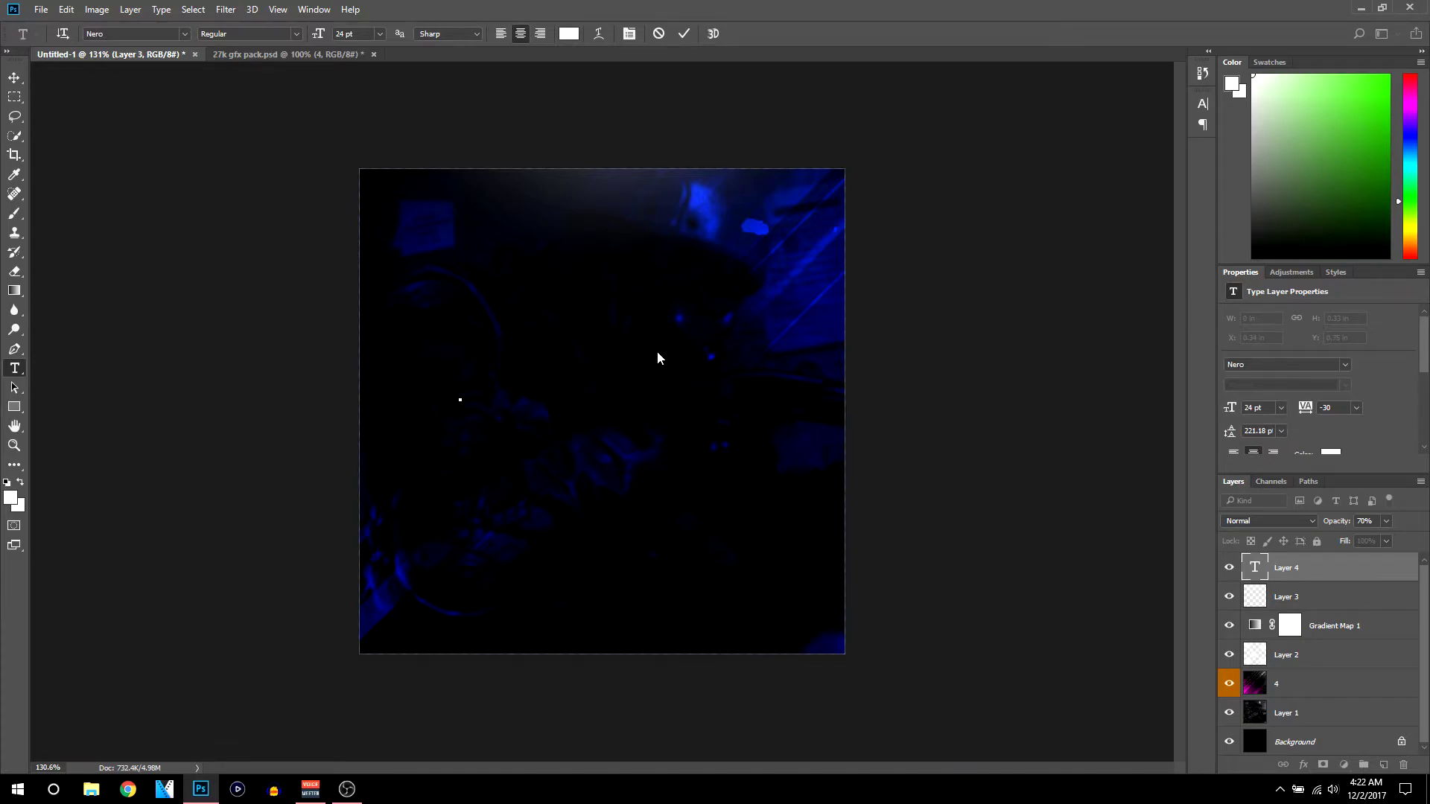
{"action": "type", "text": "US"}
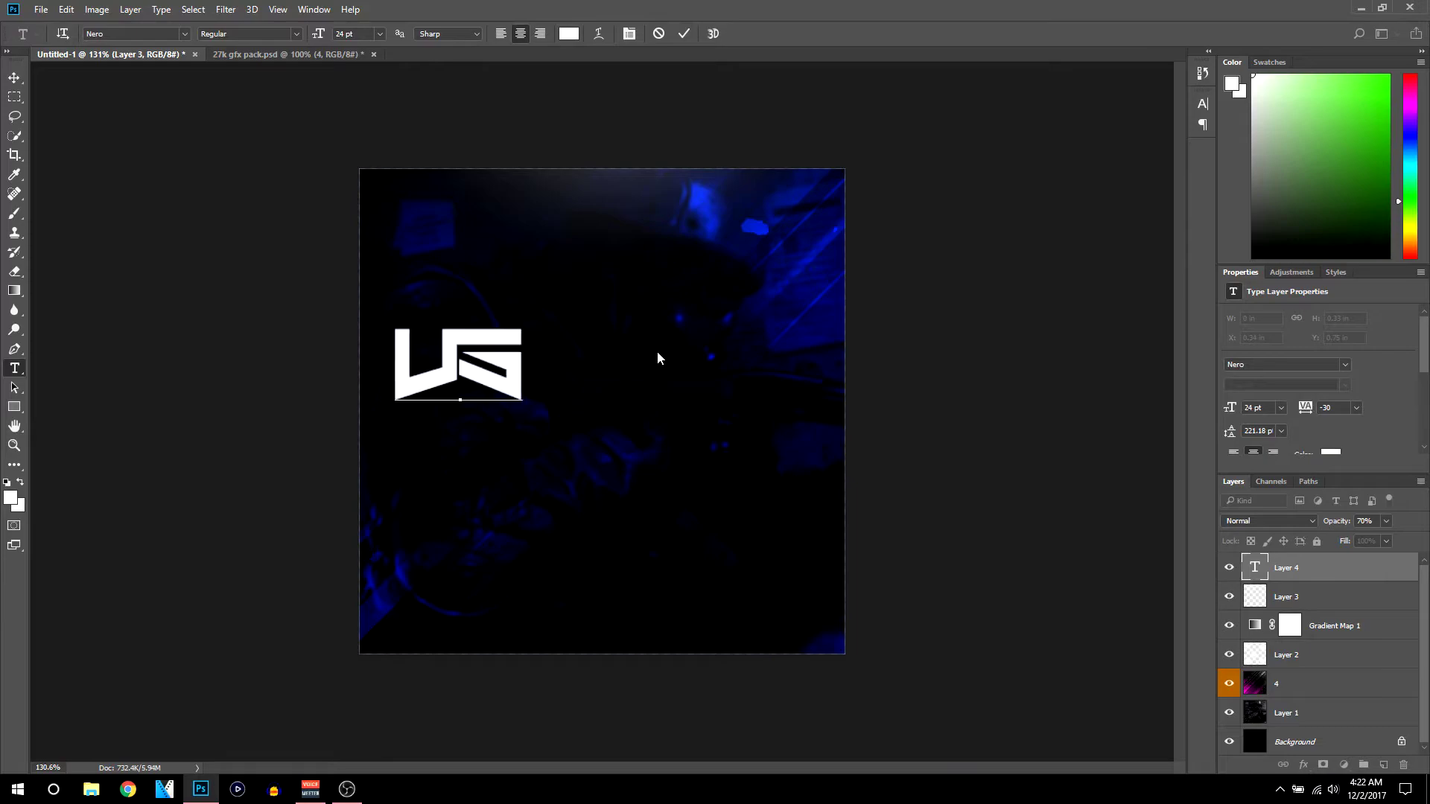
{"action": "key", "text": "BackSpace"}
{"action": "type", "text": "GIOBIX"}
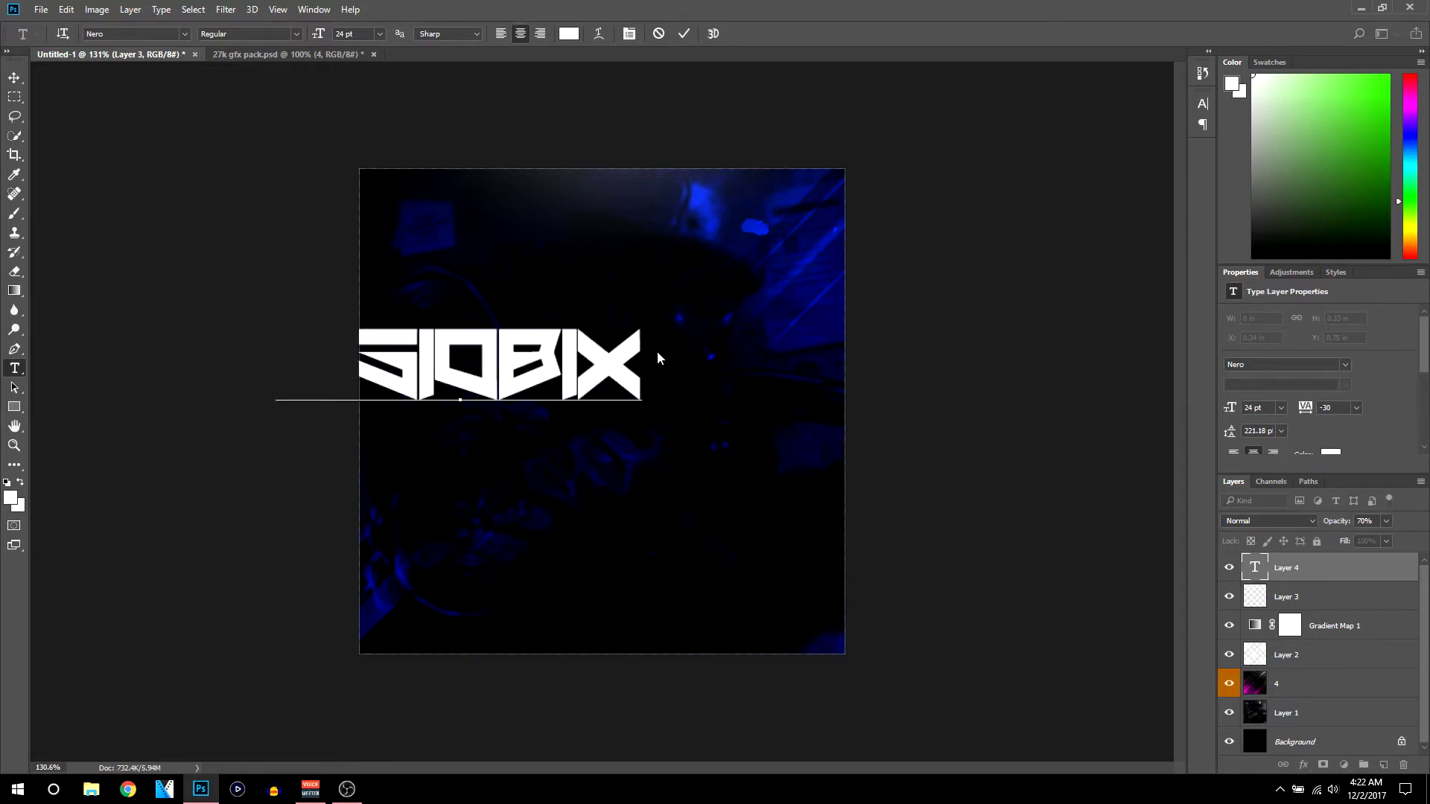
{"action": "scroll", "coordinate": [657, 359], "scroll_direction": "up", "scroll_amount": 1}
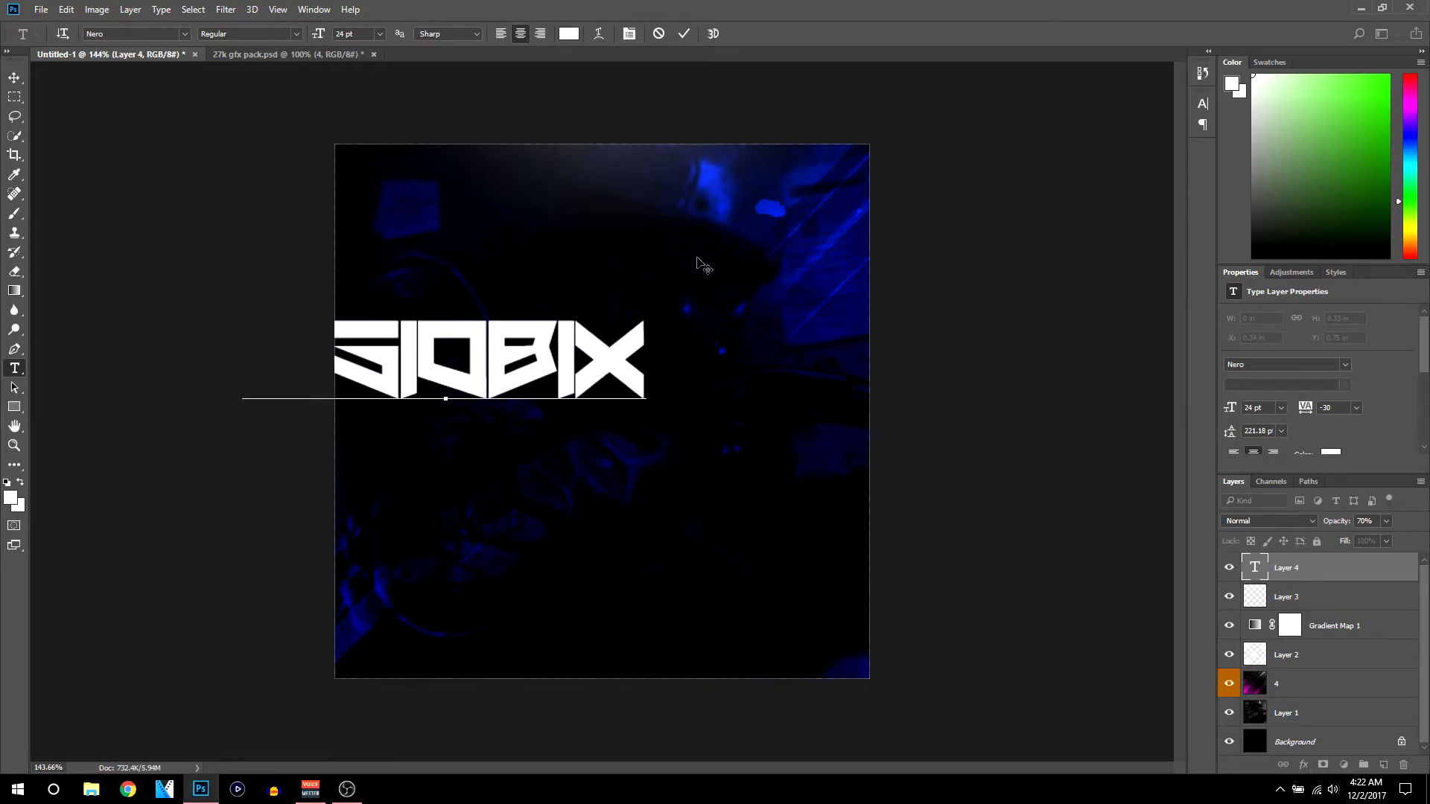
{"action": "left_click", "coordinate": [555, 348]}
{"action": "key", "text": "BackSpace"}
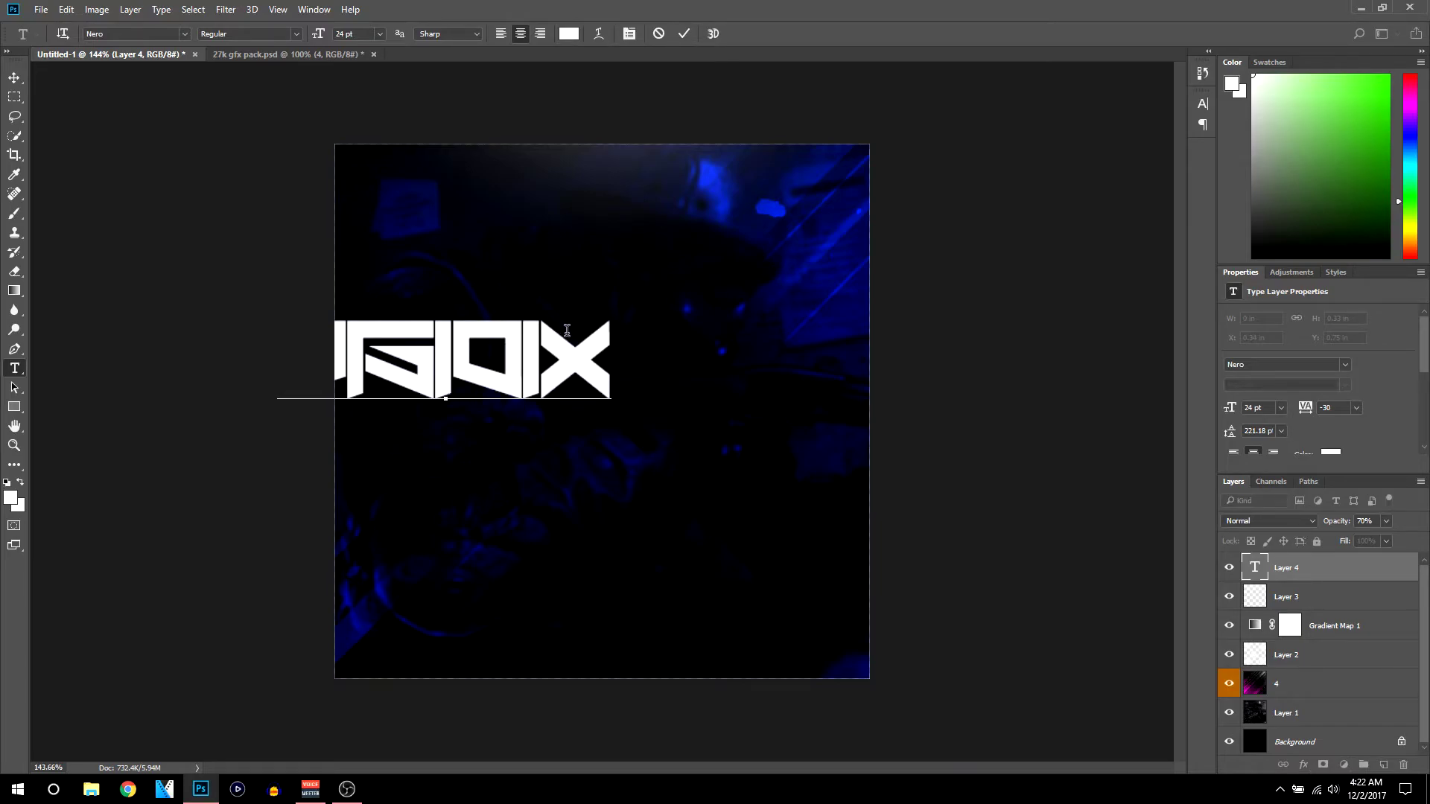
{"action": "type", "text": "N"}
{"action": "left_click", "coordinate": [684, 34]}
Move the visionix text to the centre of the canvas and check how it looks at different sizes
{"action": "left_click", "coordinate": [14, 78]}
{"action": "left_click_drag", "start_coordinate": [482, 362], "coordinate": [641, 400]}
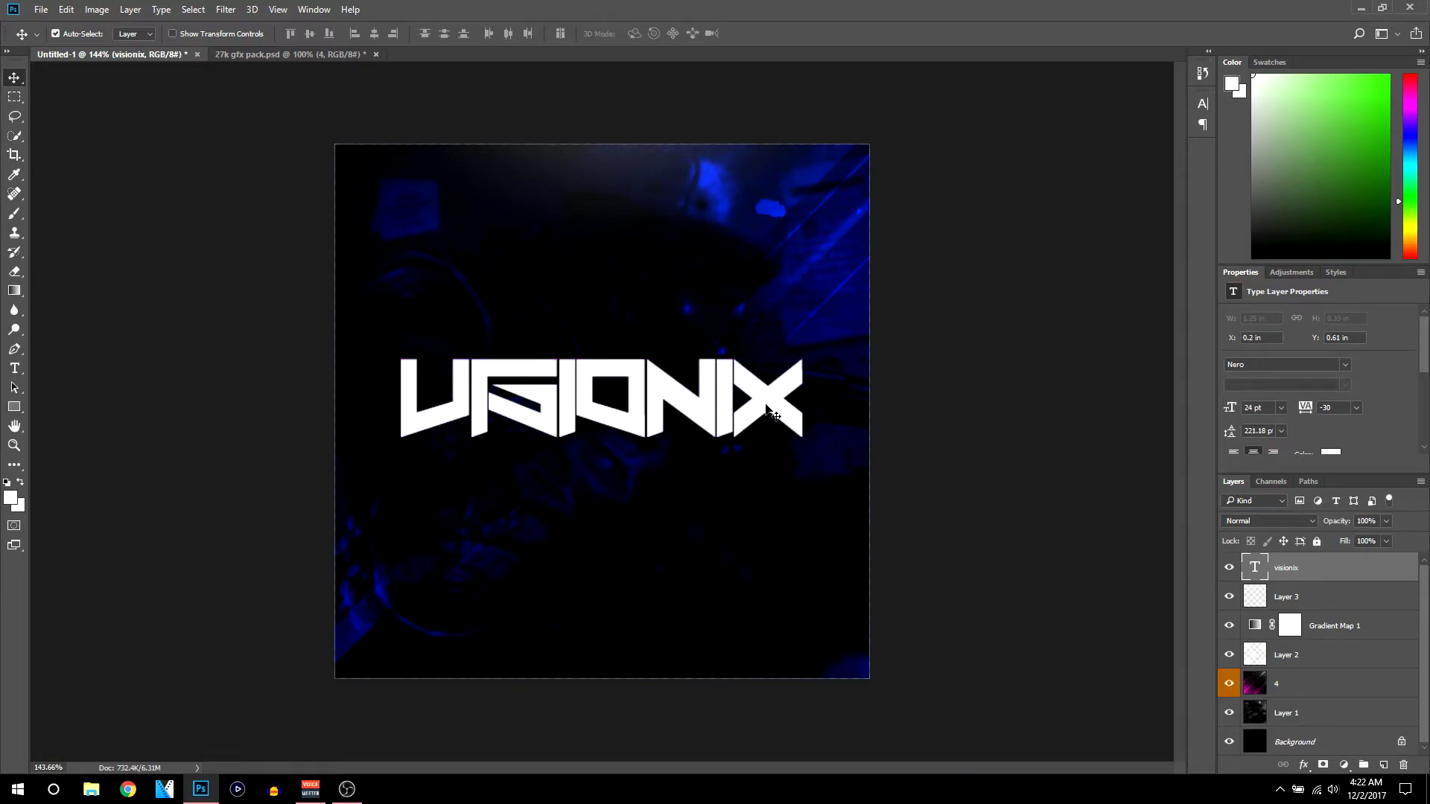
{"action": "scroll", "coordinate": [748, 414], "scroll_direction": "down", "scroll_amount": 3}
{"action": "scroll", "coordinate": [752, 396], "scroll_direction": "up", "scroll_amount": 2}
{"action": "scroll", "coordinate": [745, 388], "scroll_direction": "down", "scroll_amount": 2}
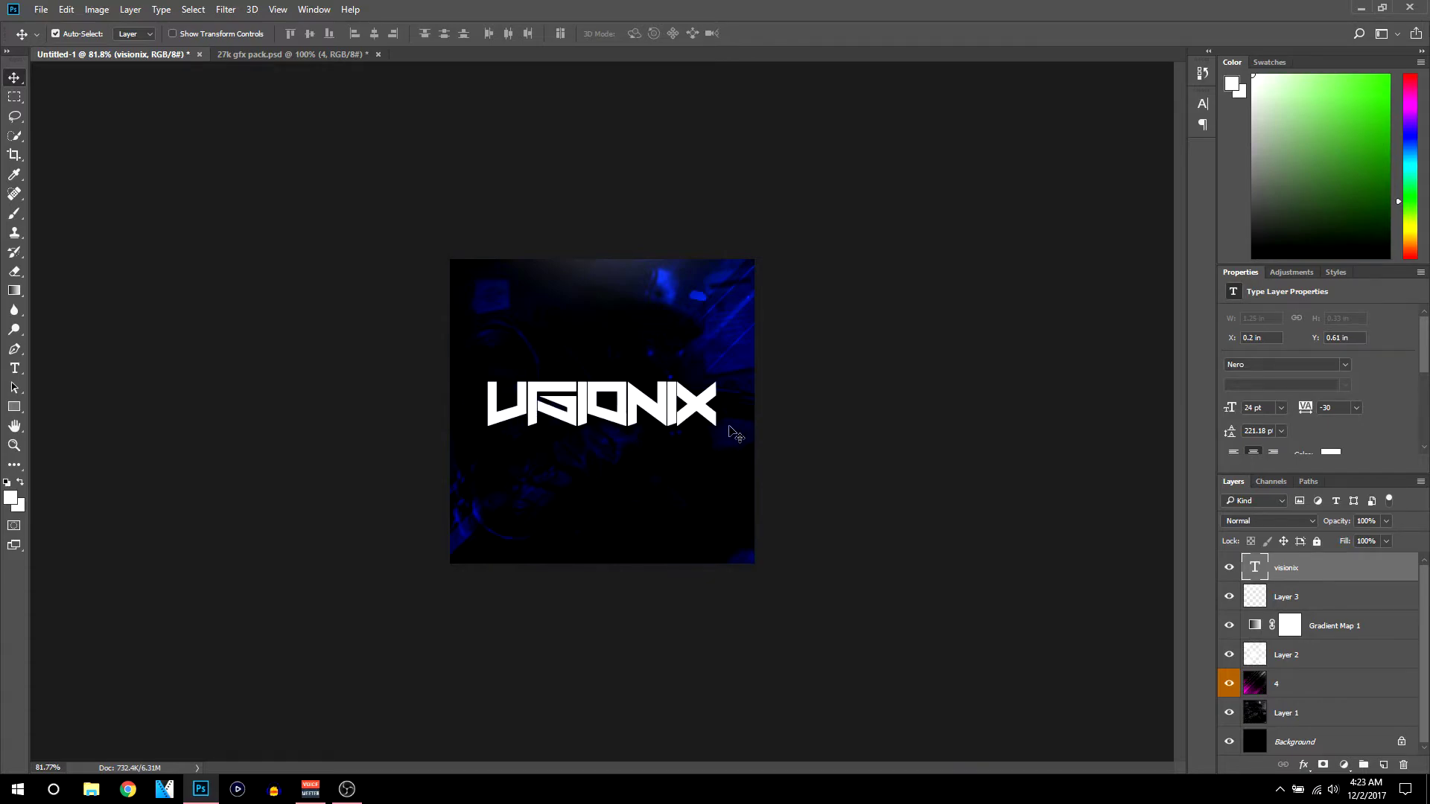
{"action": "scroll", "coordinate": [611, 439], "scroll_direction": "up", "scroll_amount": 2}
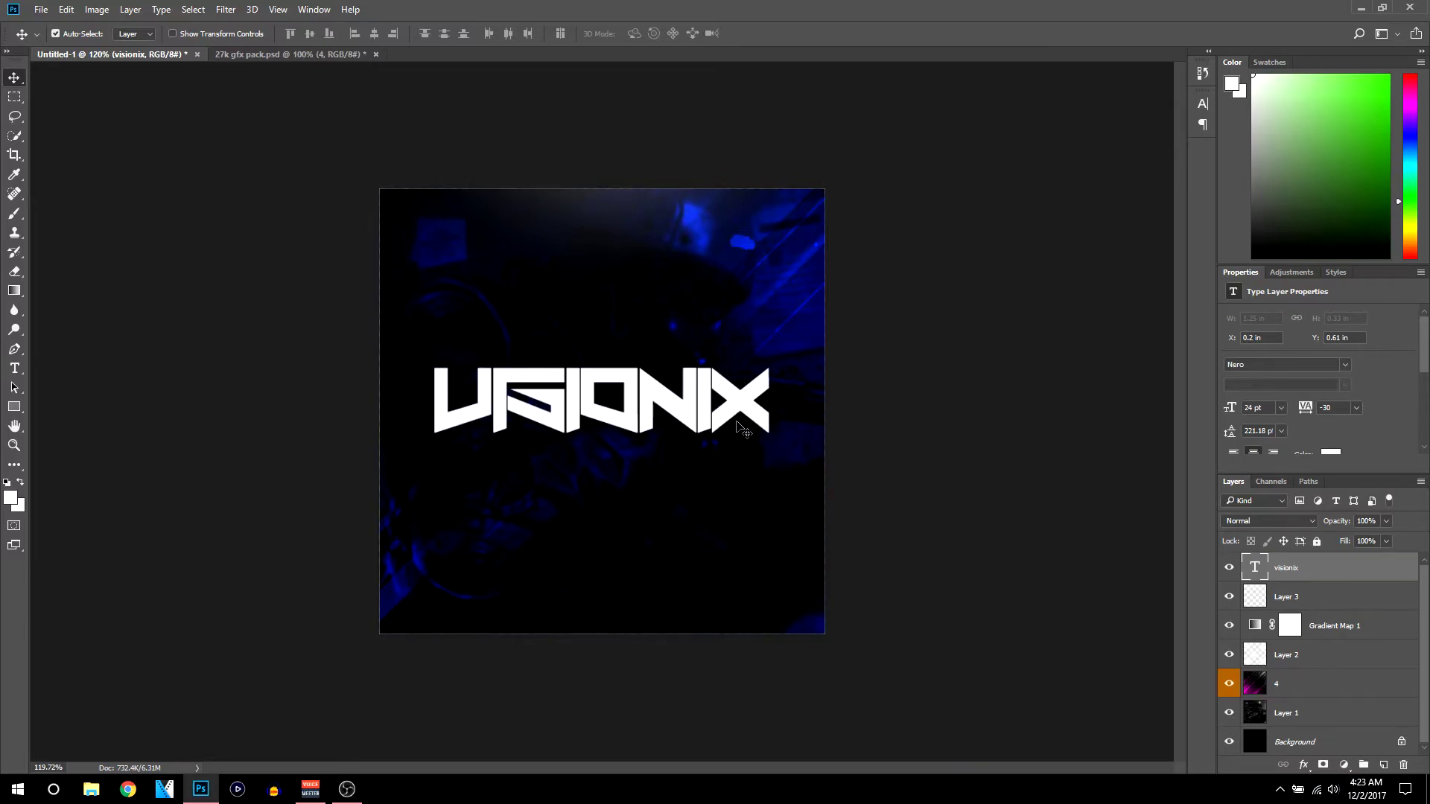
Give the visionix text layer an Inner Glow and a blue Gradient Overlay at 100% opacity
{"action": "right_click", "coordinate": [1302, 569]}
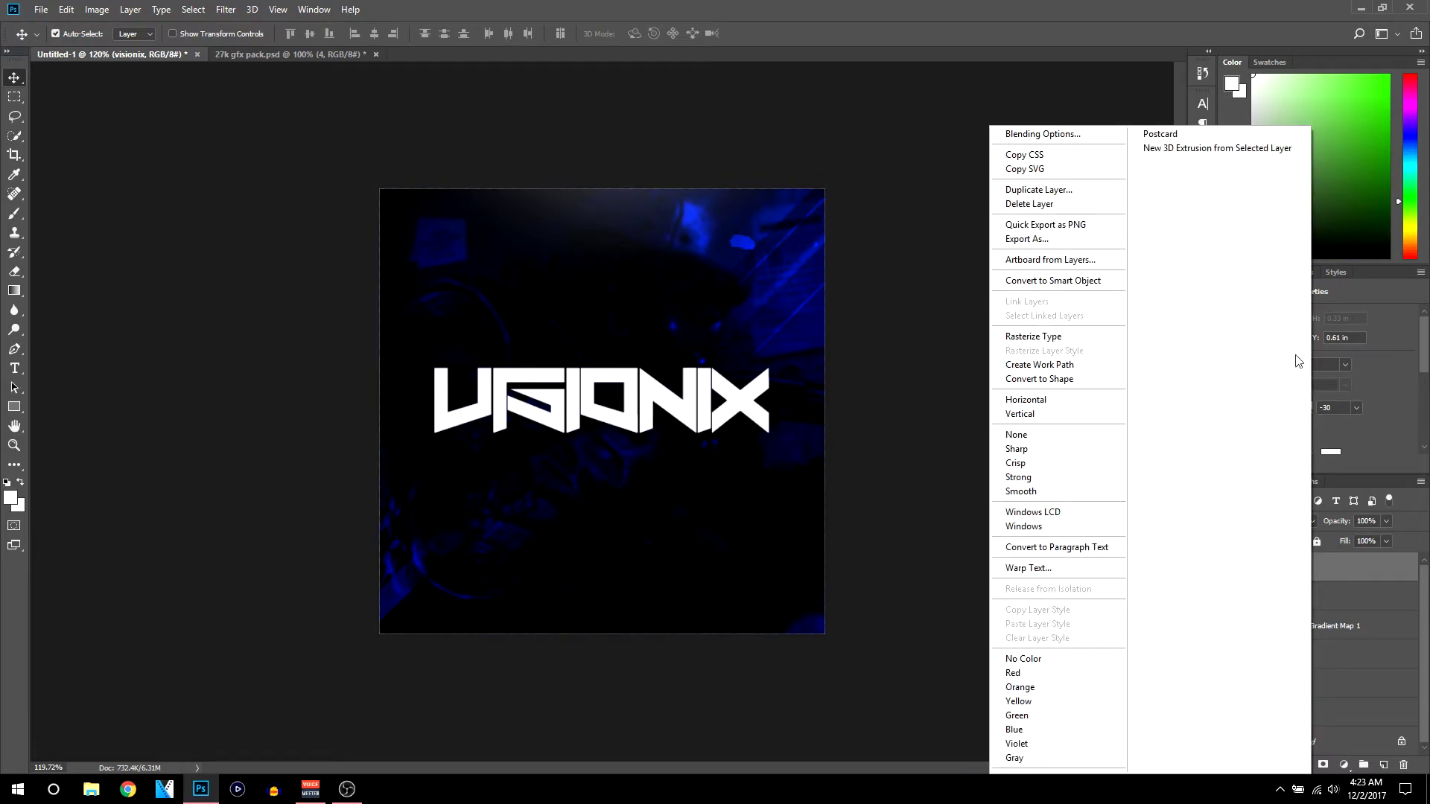
{"action": "right_click", "coordinate": [1337, 566]}
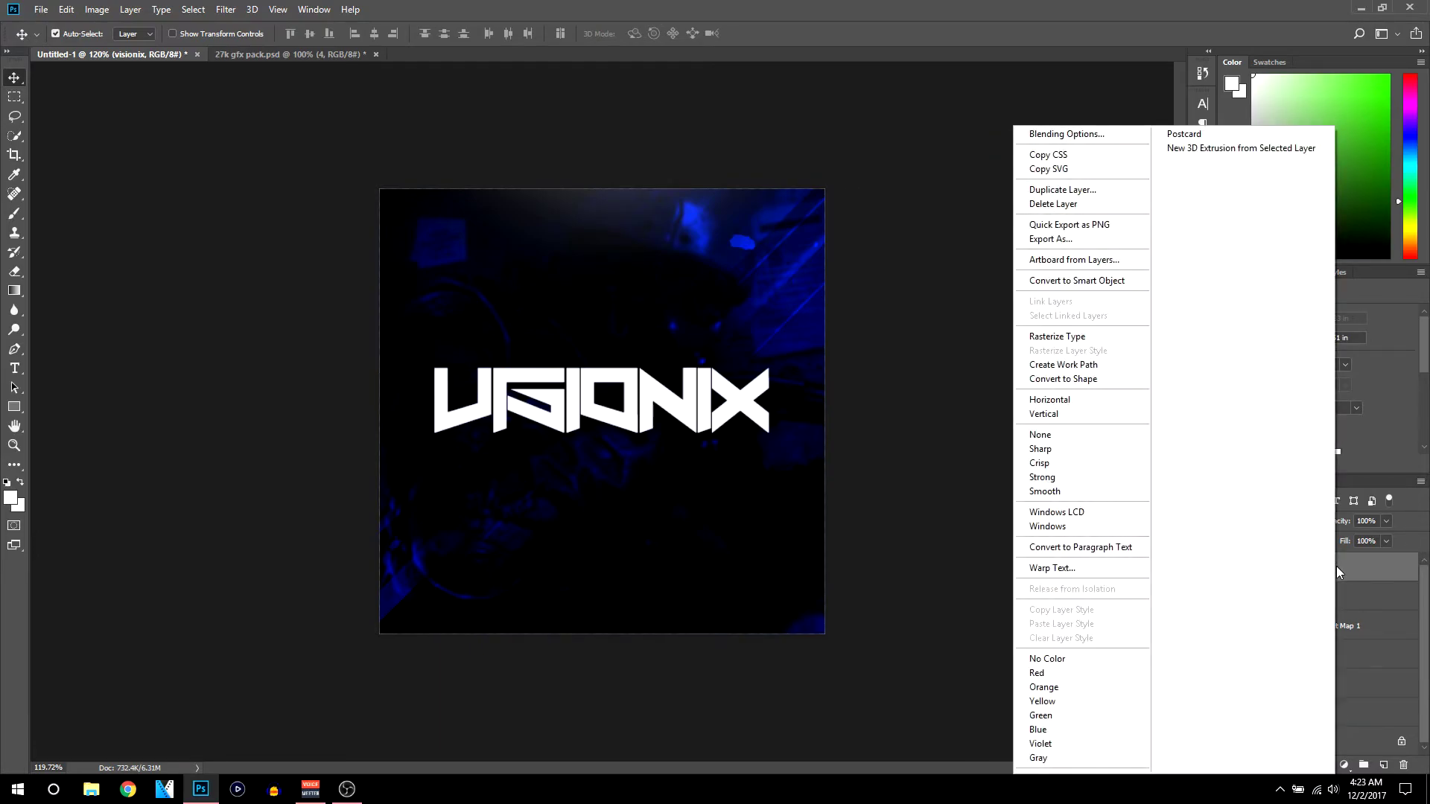
{"action": "left_click", "coordinate": [1057, 137]}
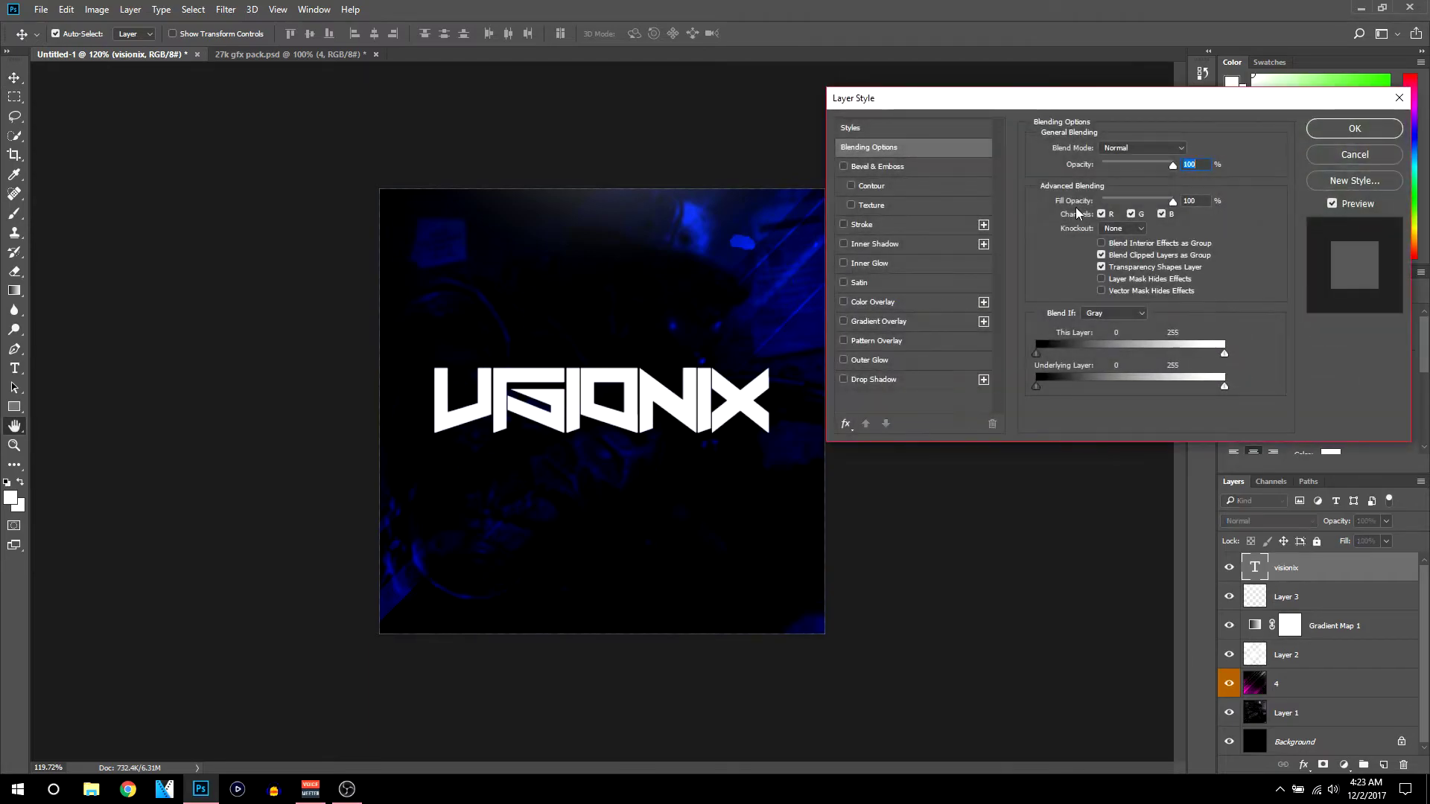
{"action": "left_click_drag", "start_coordinate": [1030, 106], "coordinate": [1073, 91]}
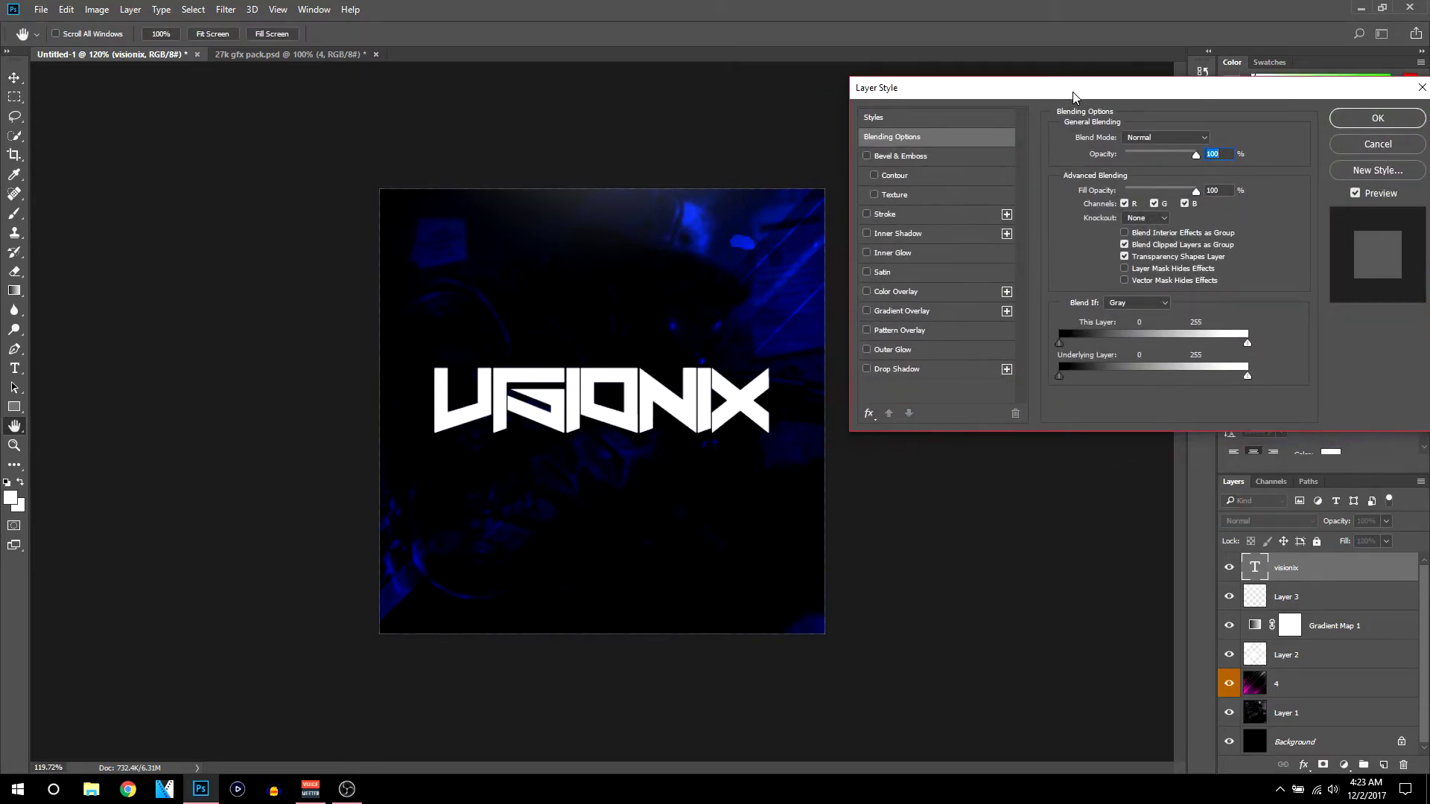
{"action": "left_click", "coordinate": [918, 253]}
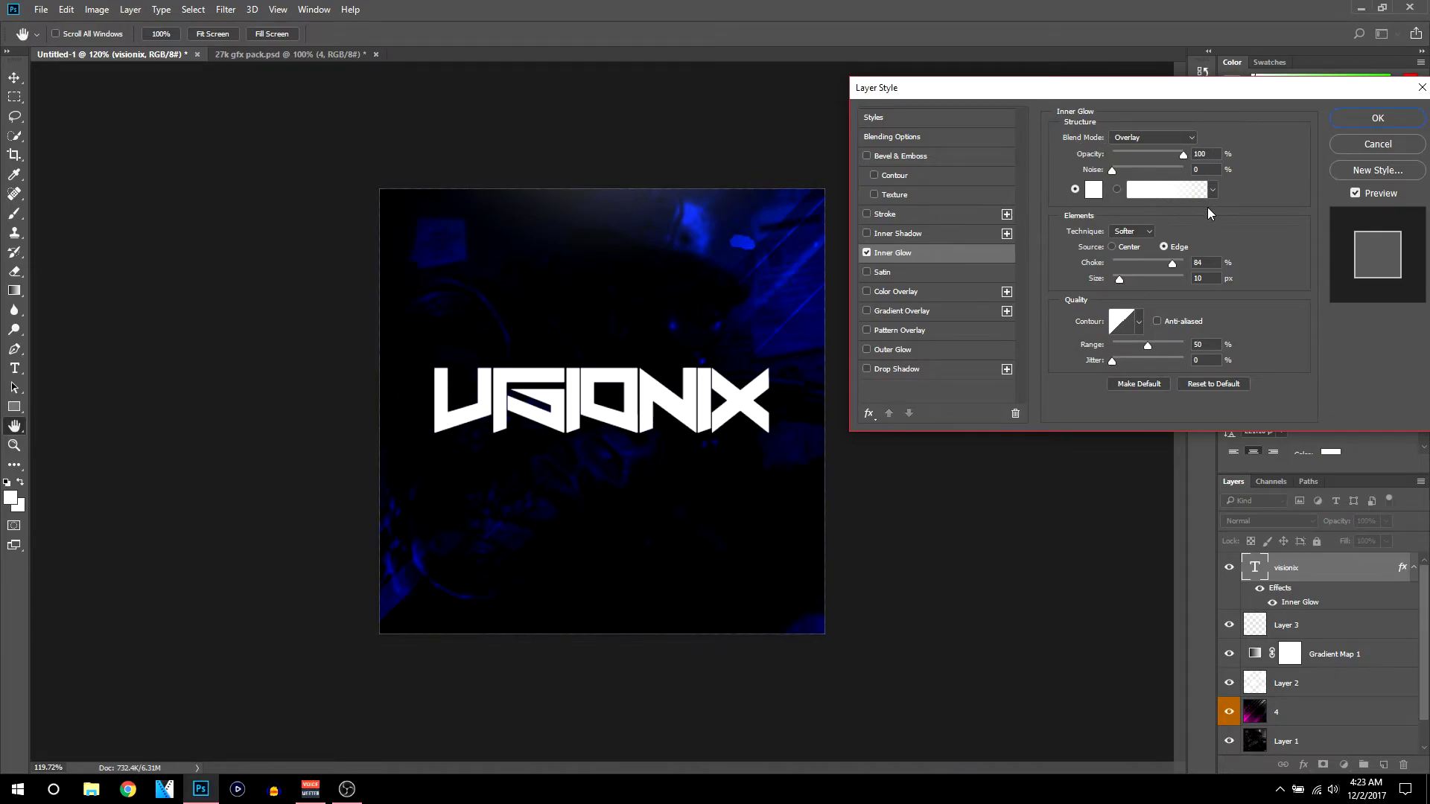
{"action": "left_click", "coordinate": [928, 316]}
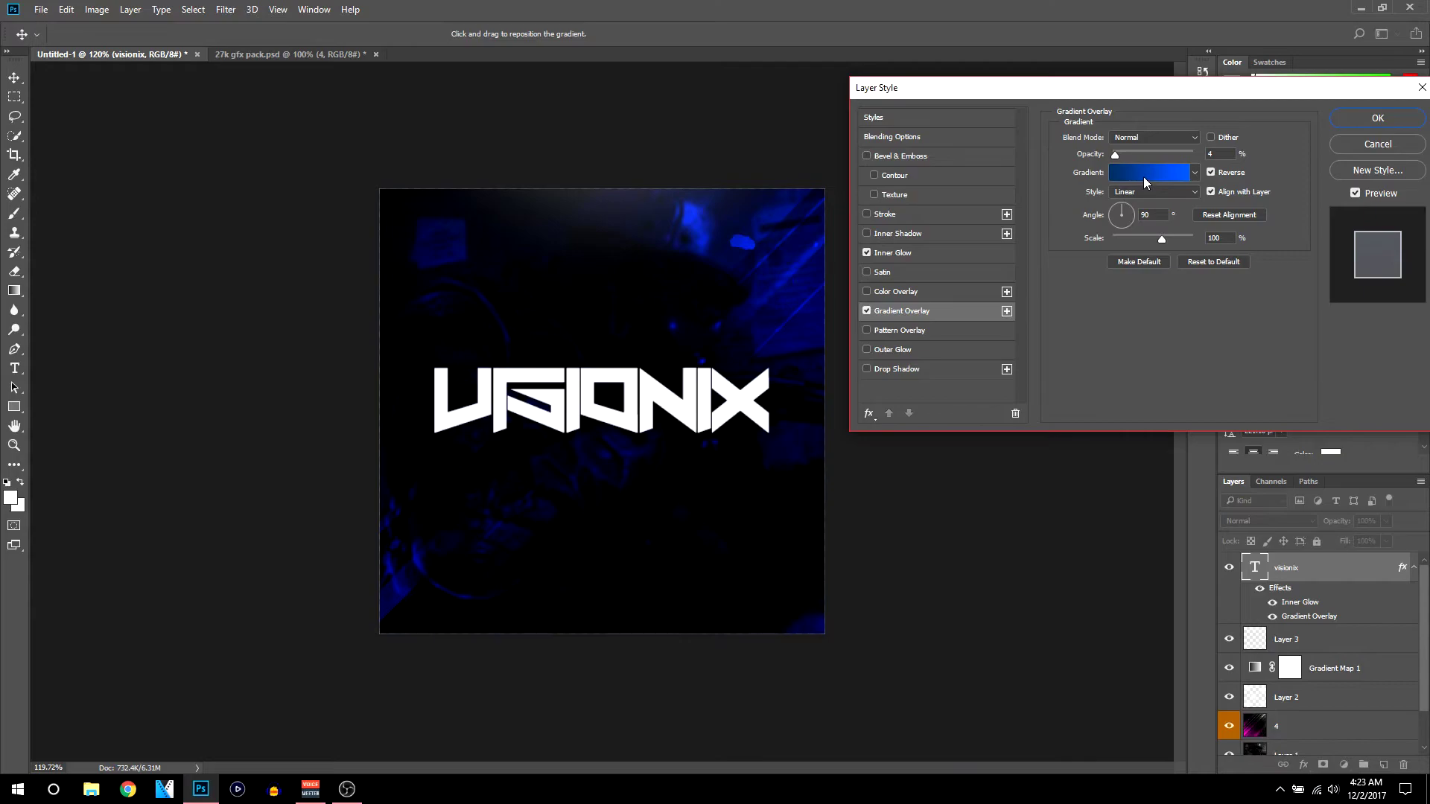
{"action": "left_click_drag", "start_coordinate": [1118, 154], "coordinate": [1319, 154]}
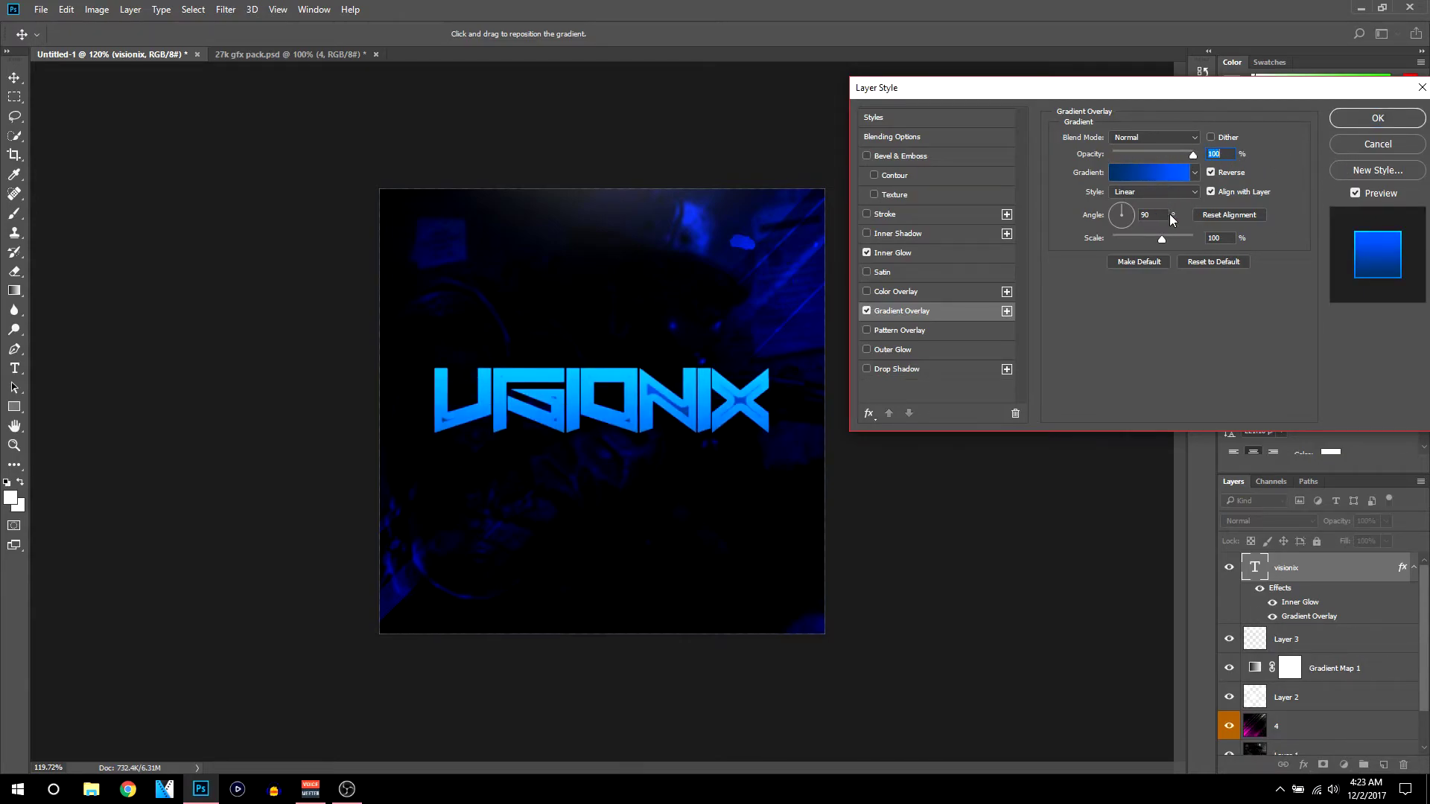
Change the 0% colour stop of the visionix text's Gradient Overlay to black (000000)
{"action": "left_click", "coordinate": [1139, 171]}
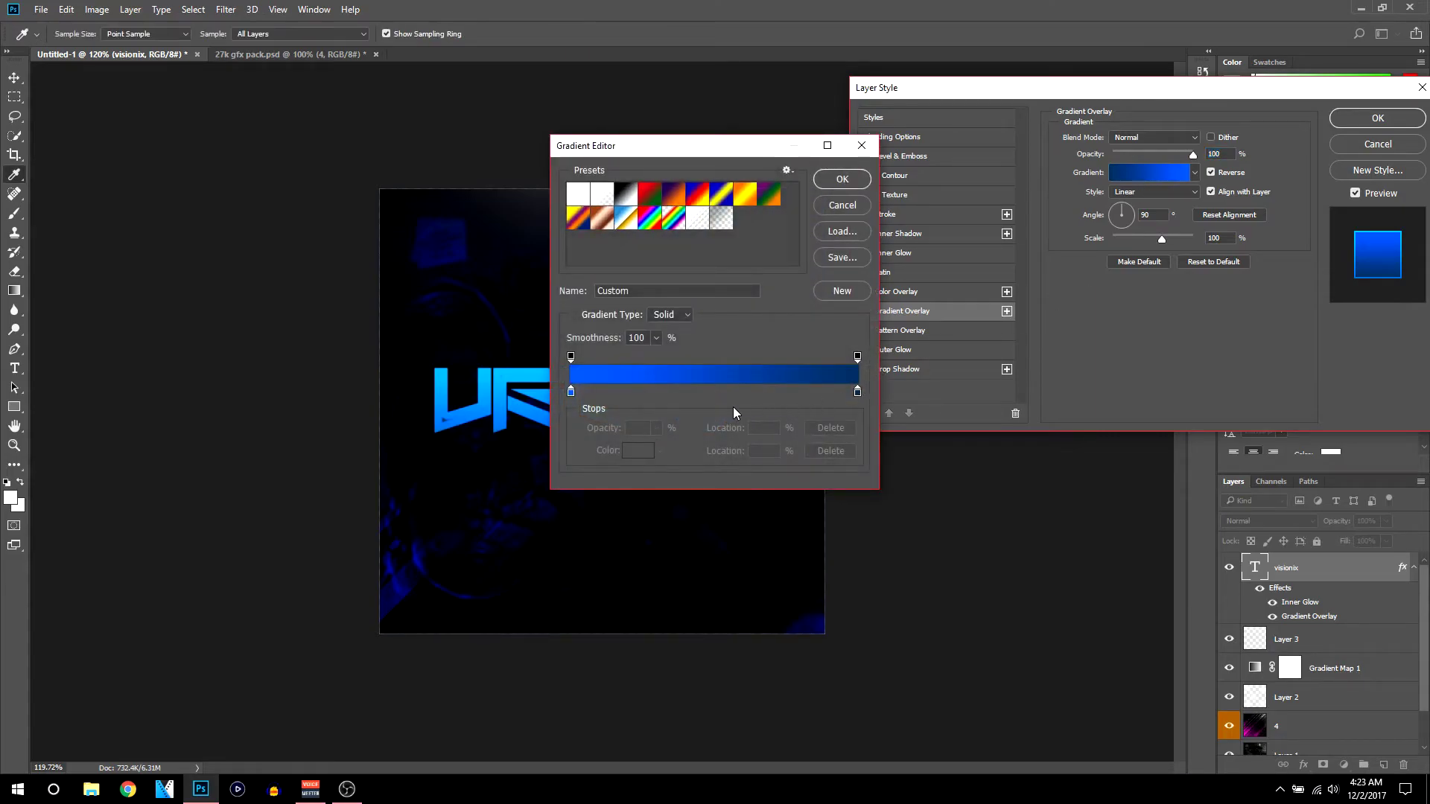
{"action": "left_click", "coordinate": [572, 394]}
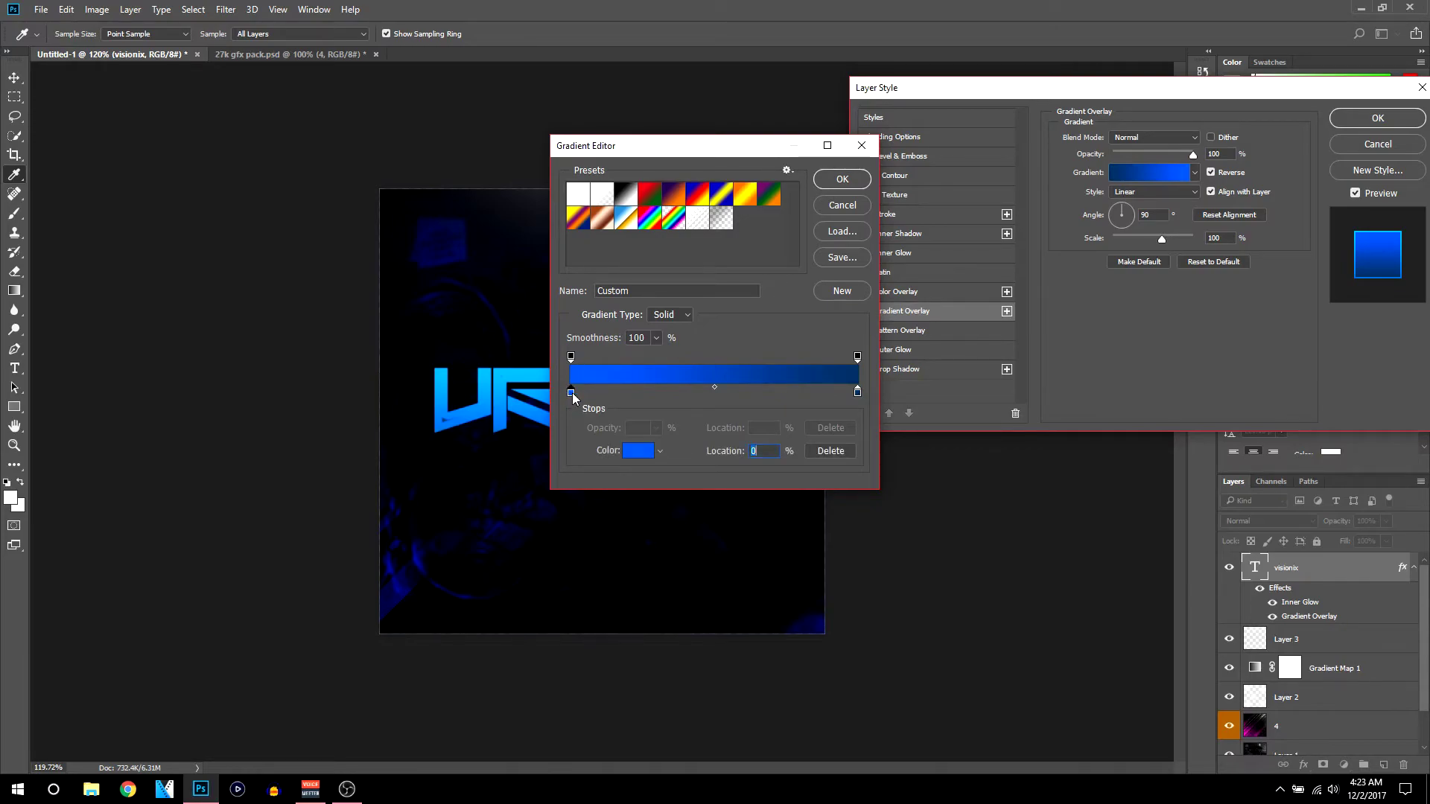
{"action": "double_click", "coordinate": [571, 392]}
{"action": "type", "text": "000000"}
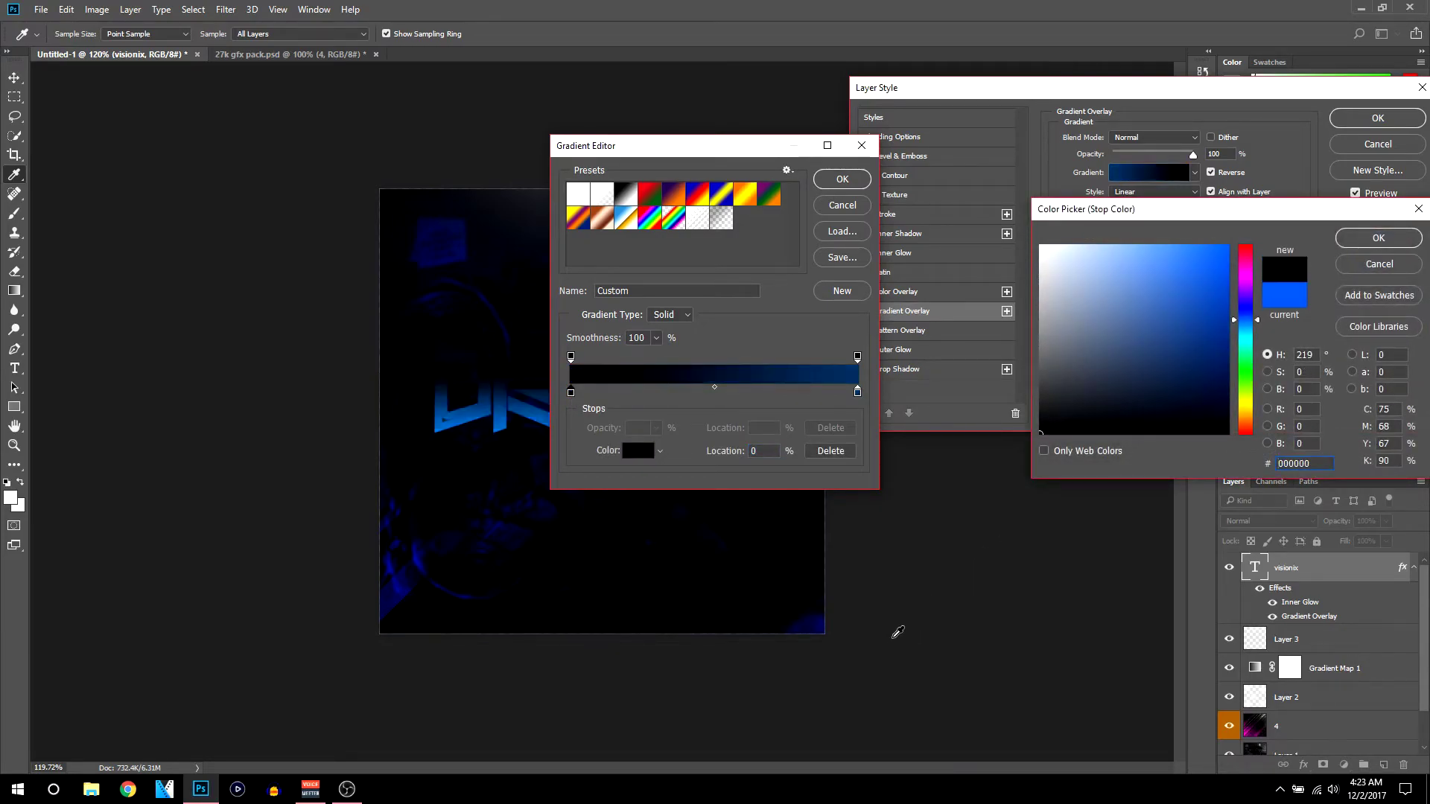
{"action": "left_click", "coordinate": [1379, 237]}
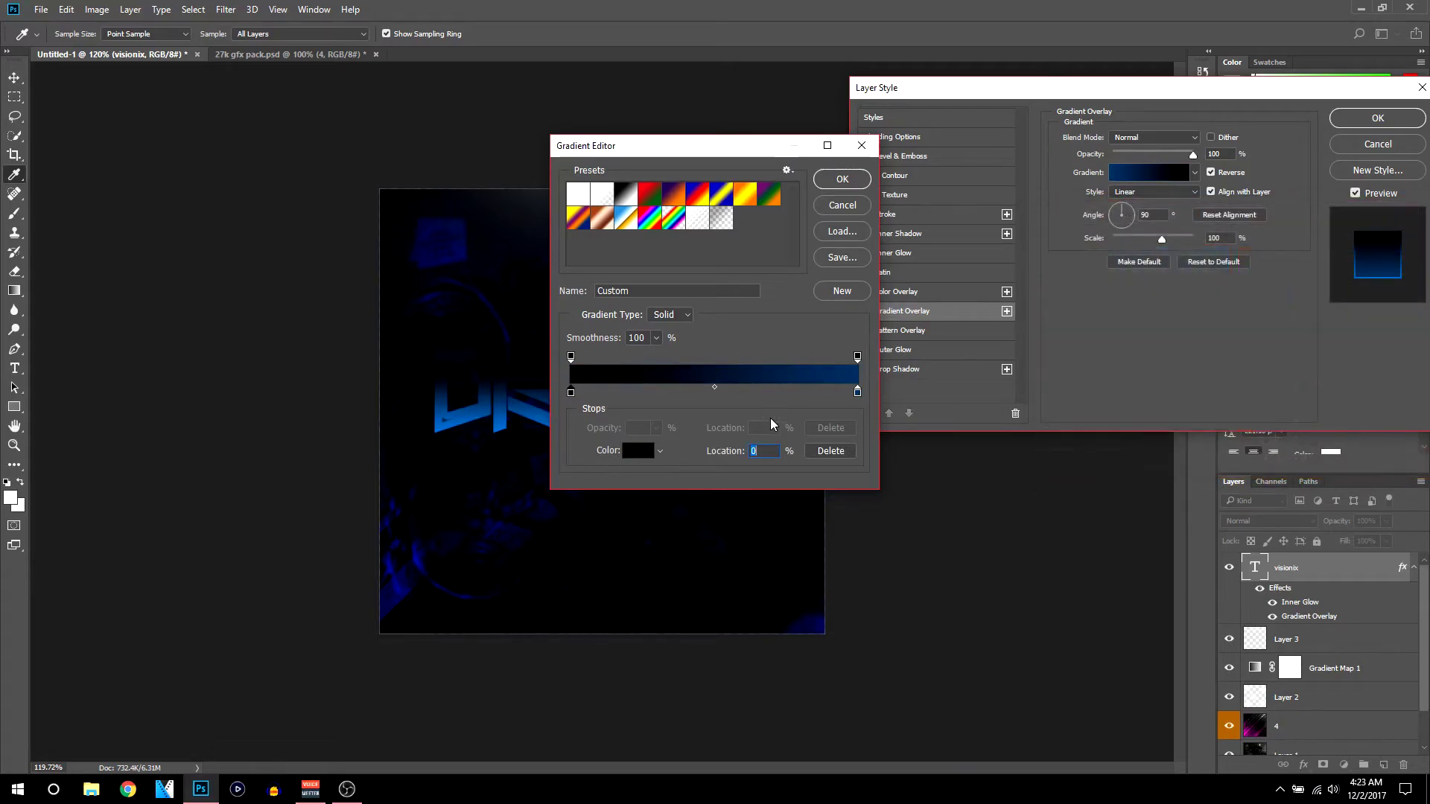
Set the overlay gradient's 100% stop to a bright blue with hue 222 and shift the midpoint to 62%
{"action": "left_click", "coordinate": [858, 393]}
{"action": "double_click", "coordinate": [857, 392]}
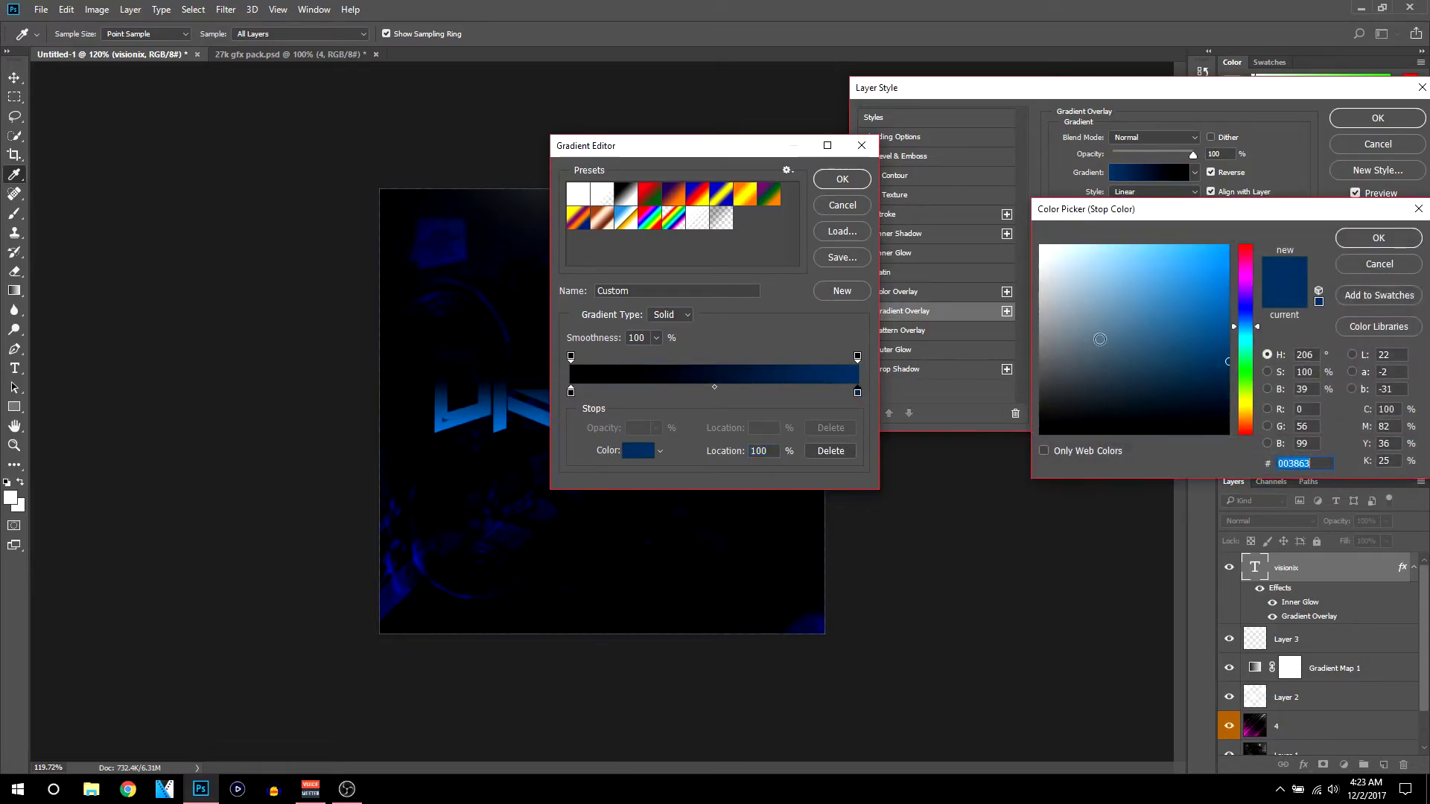
{"action": "type", "text": "0090ff"}
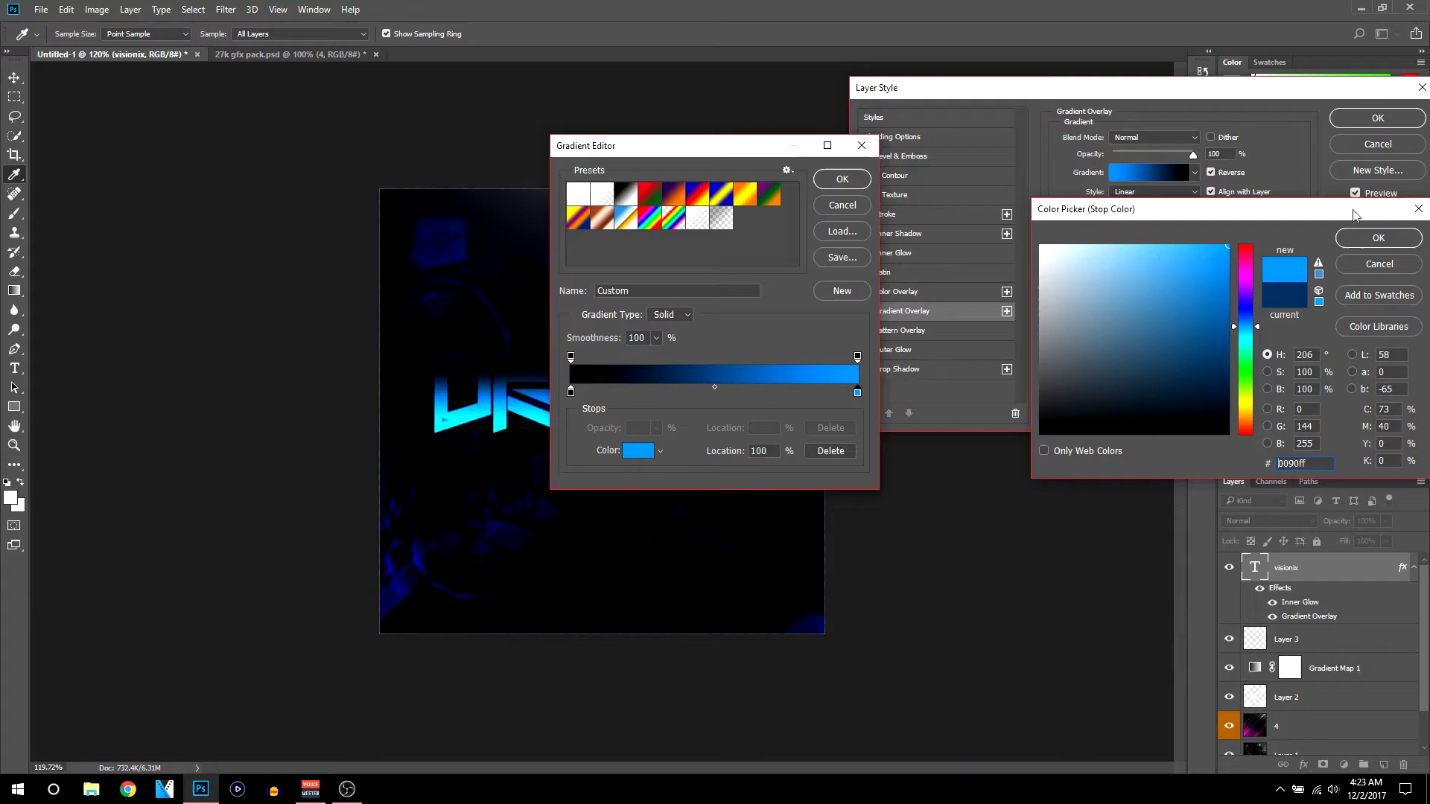
{"action": "left_click_drag", "start_coordinate": [1241, 335], "coordinate": [1255, 324]}
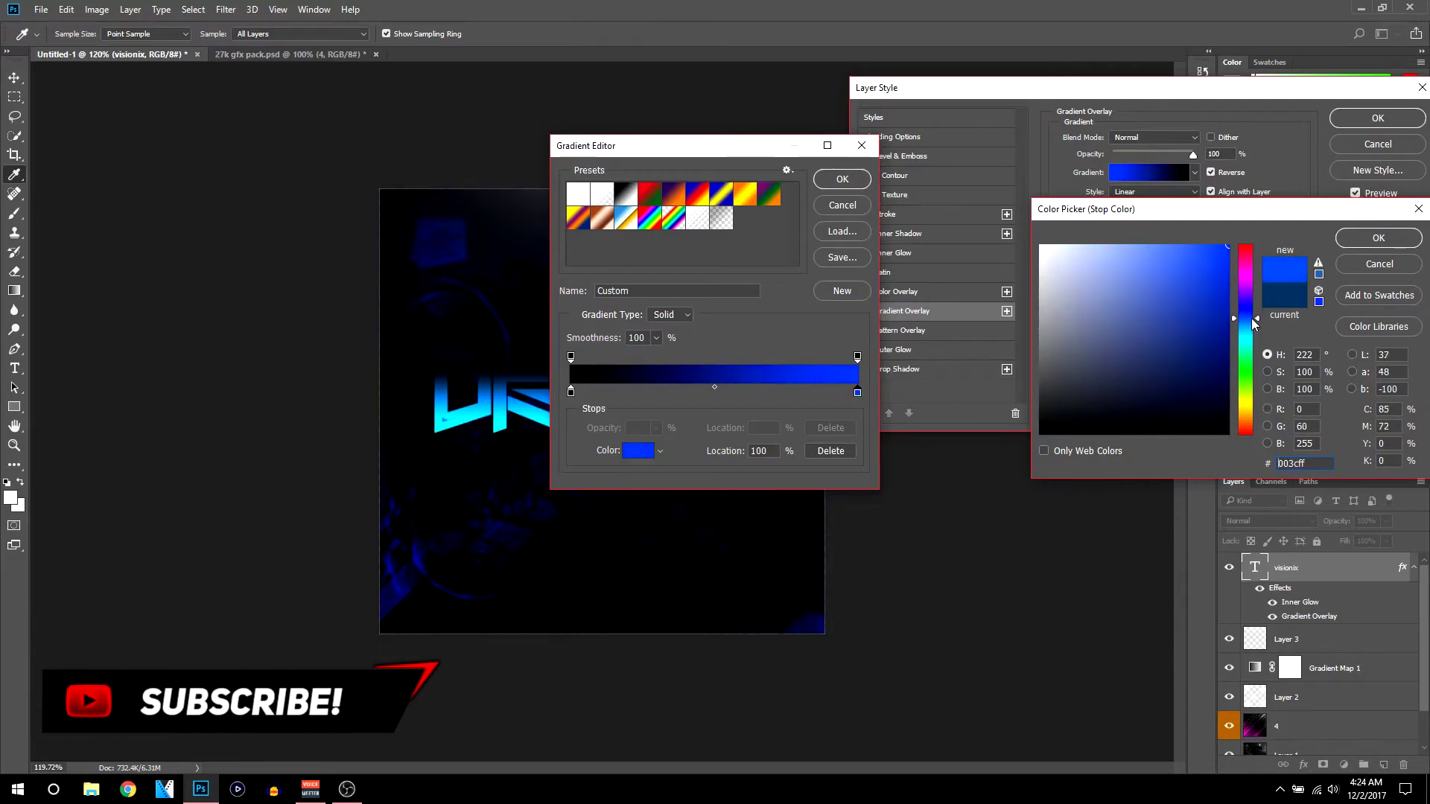
{"action": "left_click", "coordinate": [1379, 238]}
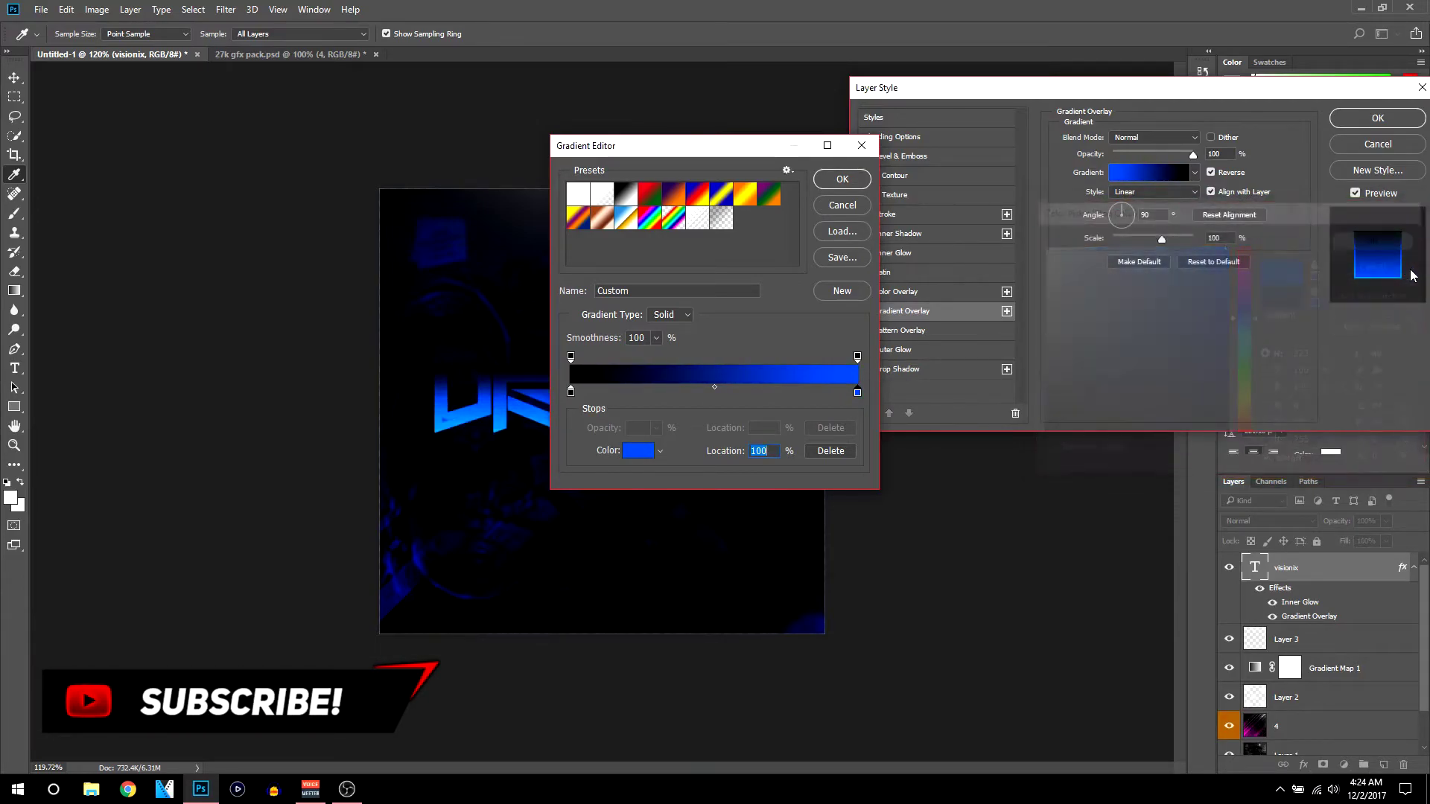
{"action": "left_click_drag", "start_coordinate": [714, 387], "coordinate": [749, 387]}
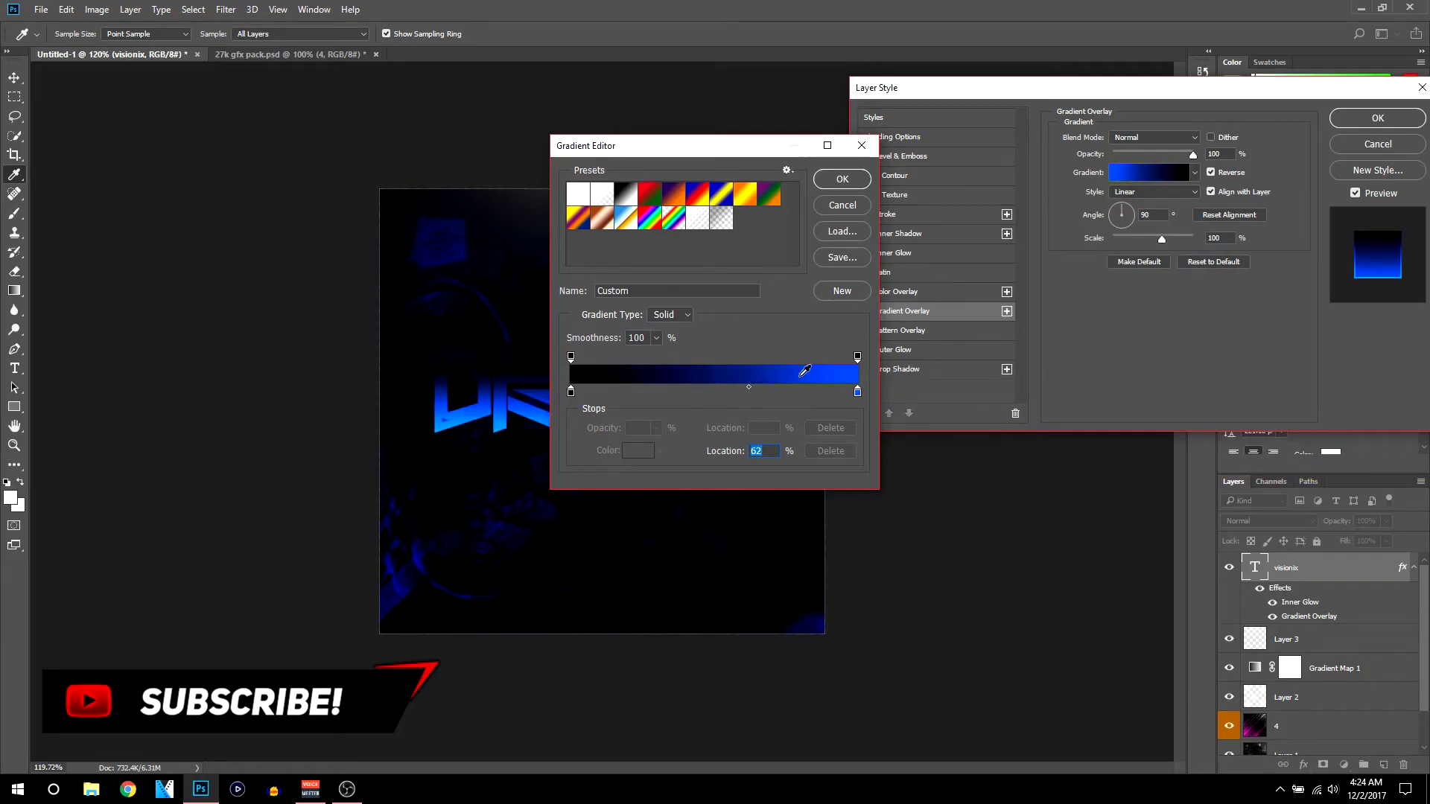
Make the overlay gradient run from blue (003cff) at the 0% stop to black (000000) at the 100% stop
{"action": "double_click", "coordinate": [857, 392]}
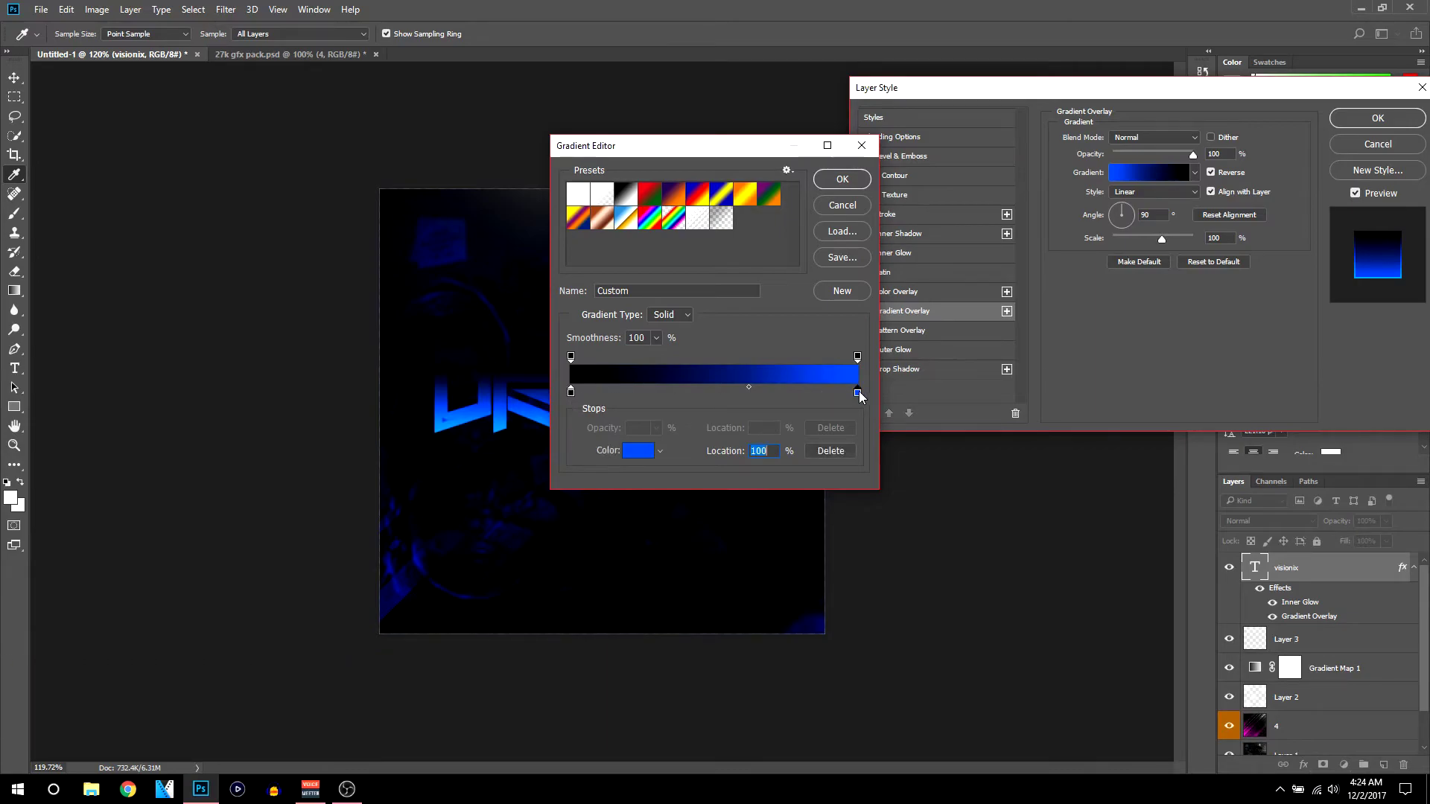
{"action": "left_click", "coordinate": [776, 550]}
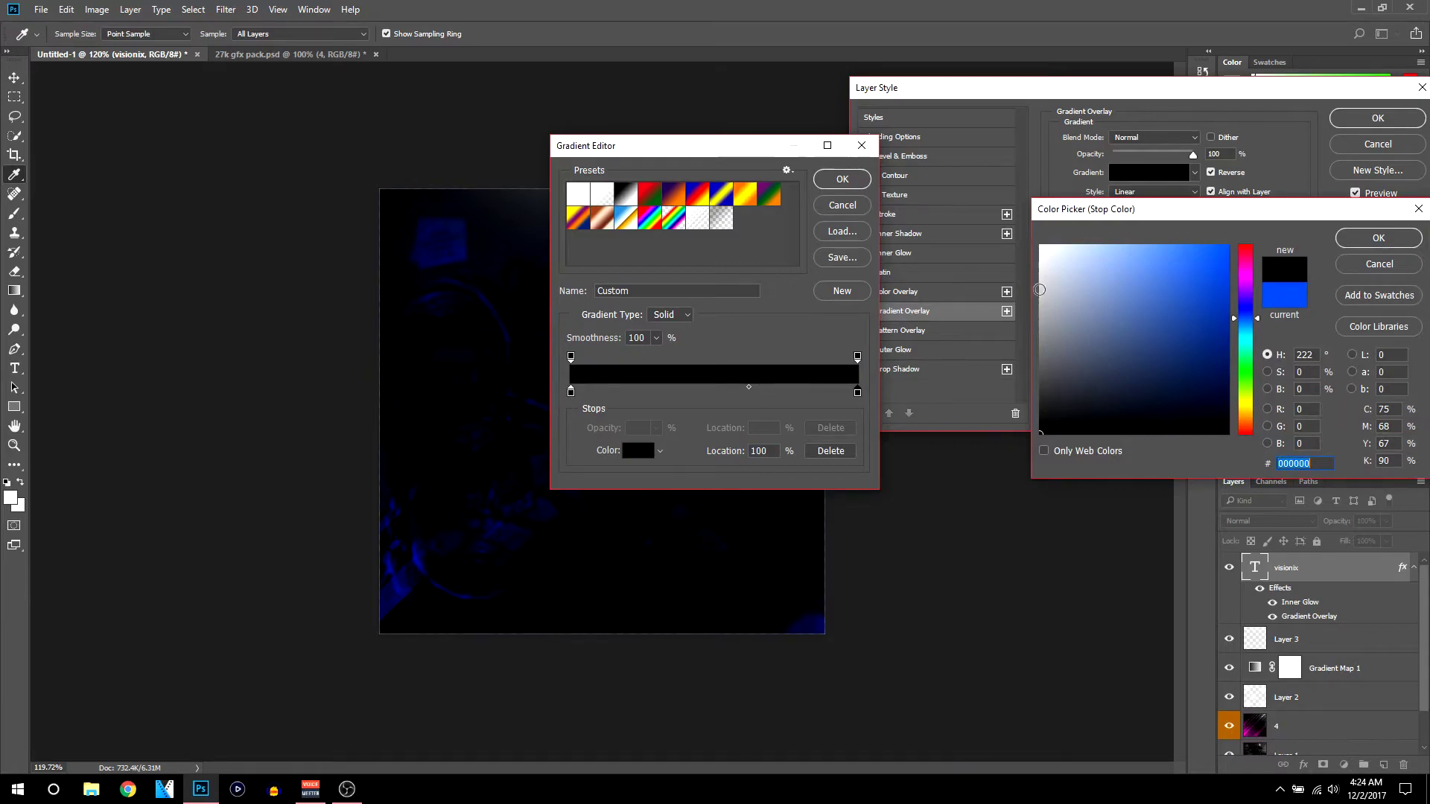
{"action": "left_click", "coordinate": [1380, 239]}
{"action": "double_click", "coordinate": [571, 392]}
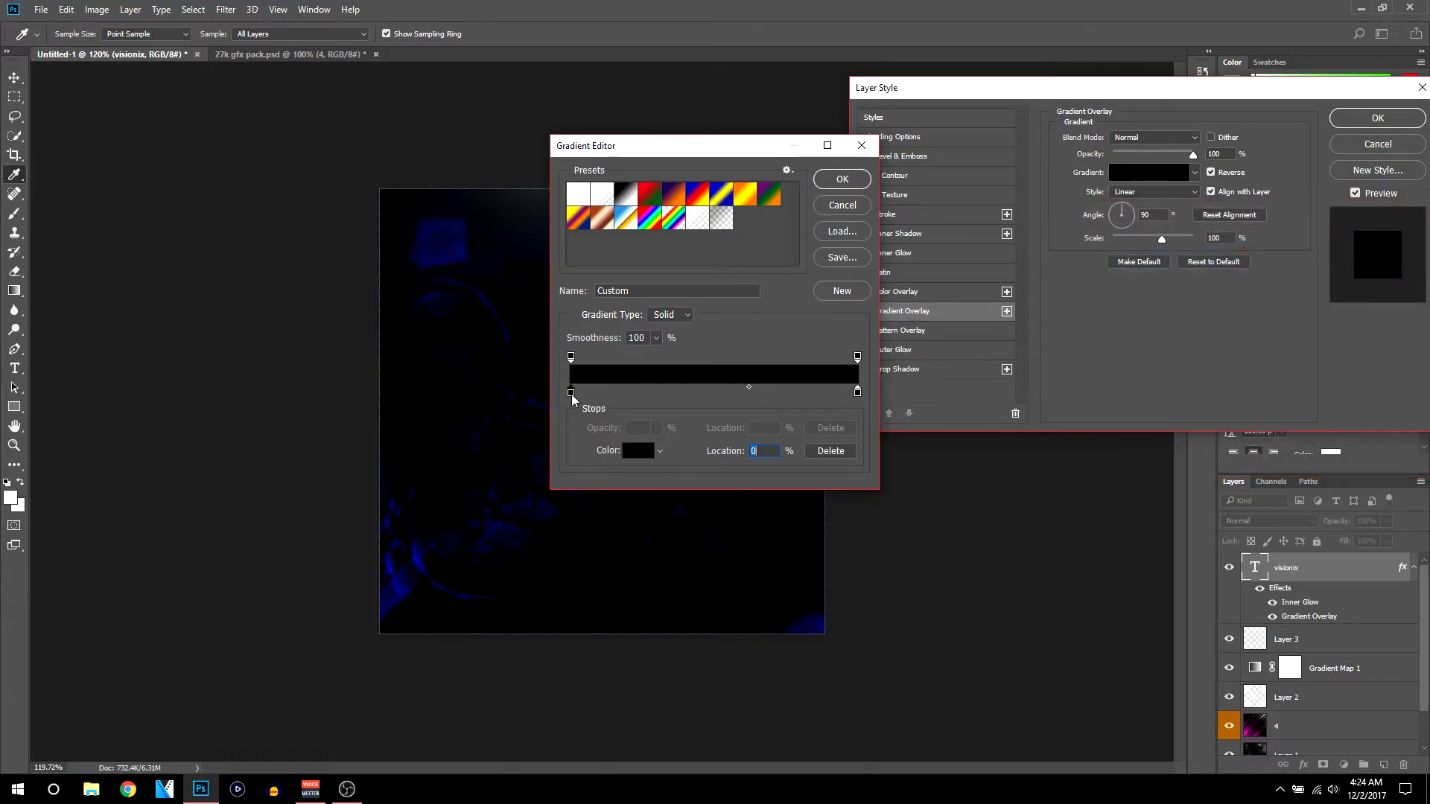
{"action": "left_click_drag", "start_coordinate": [1252, 346], "coordinate": [1231, 244]}
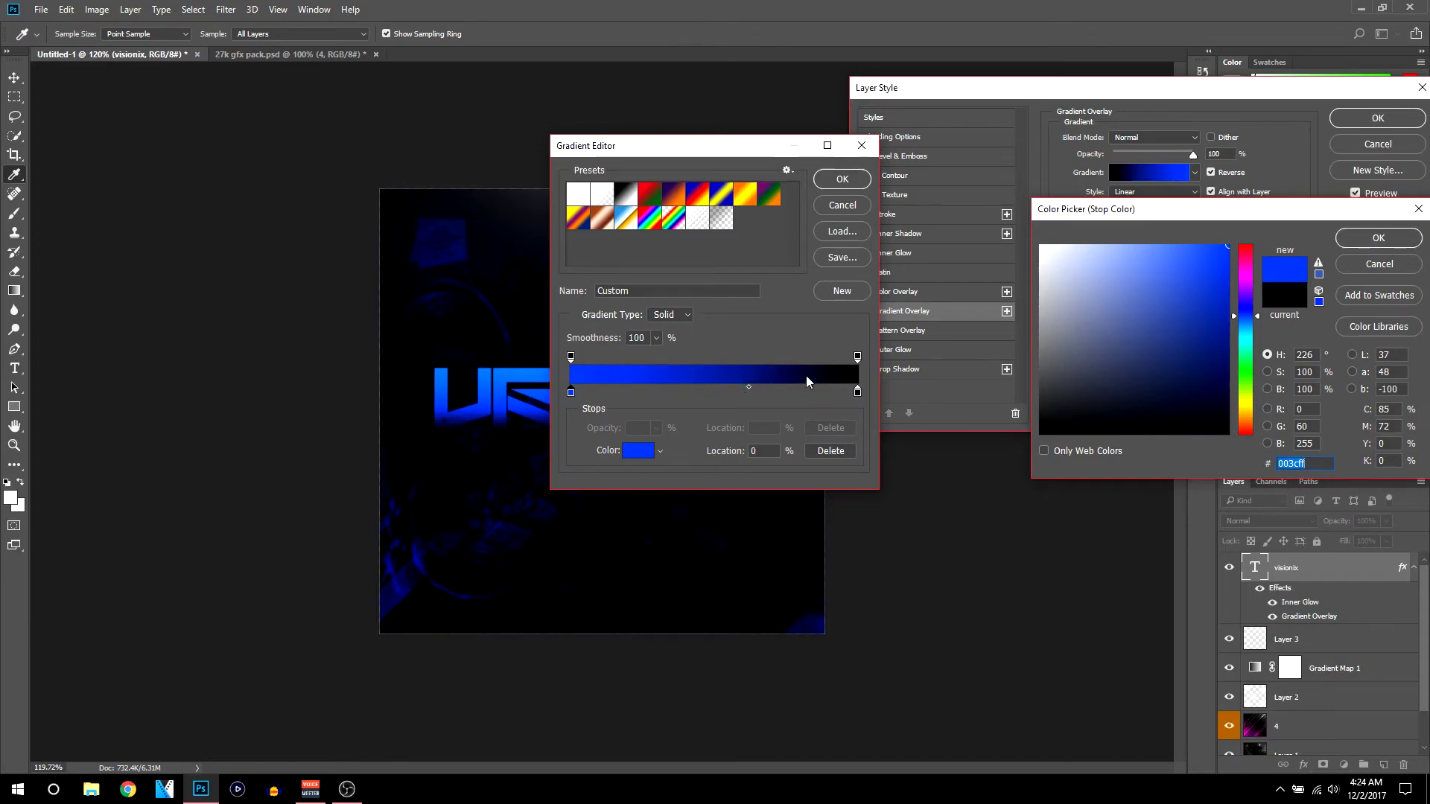
{"action": "left_click", "coordinate": [1379, 238]}
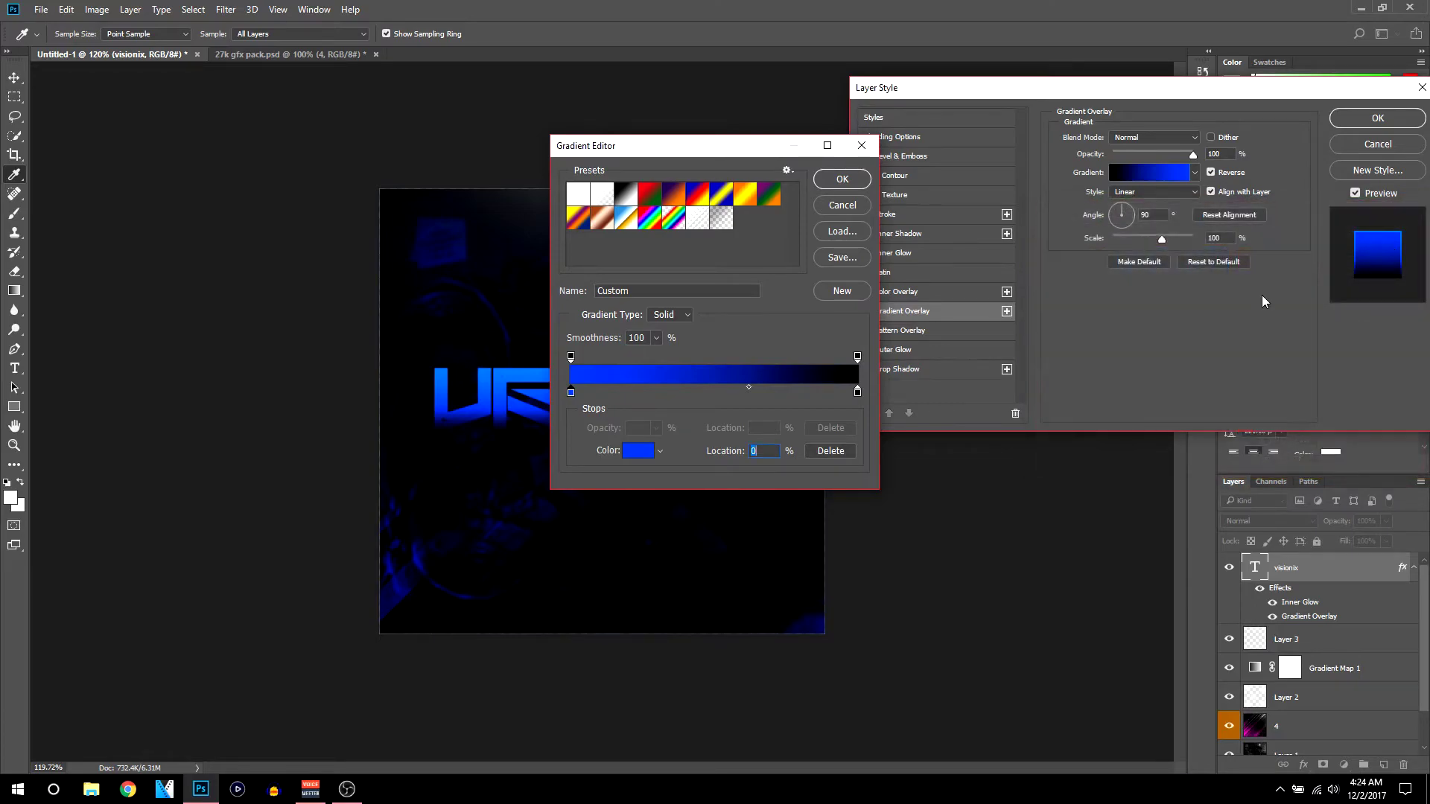
Shift the gradient's midpoint to 24% and accept the edited gradient
{"action": "left_click", "coordinate": [747, 386]}
{"action": "left_click_drag", "start_coordinate": [722, 389], "coordinate": [663, 389]}
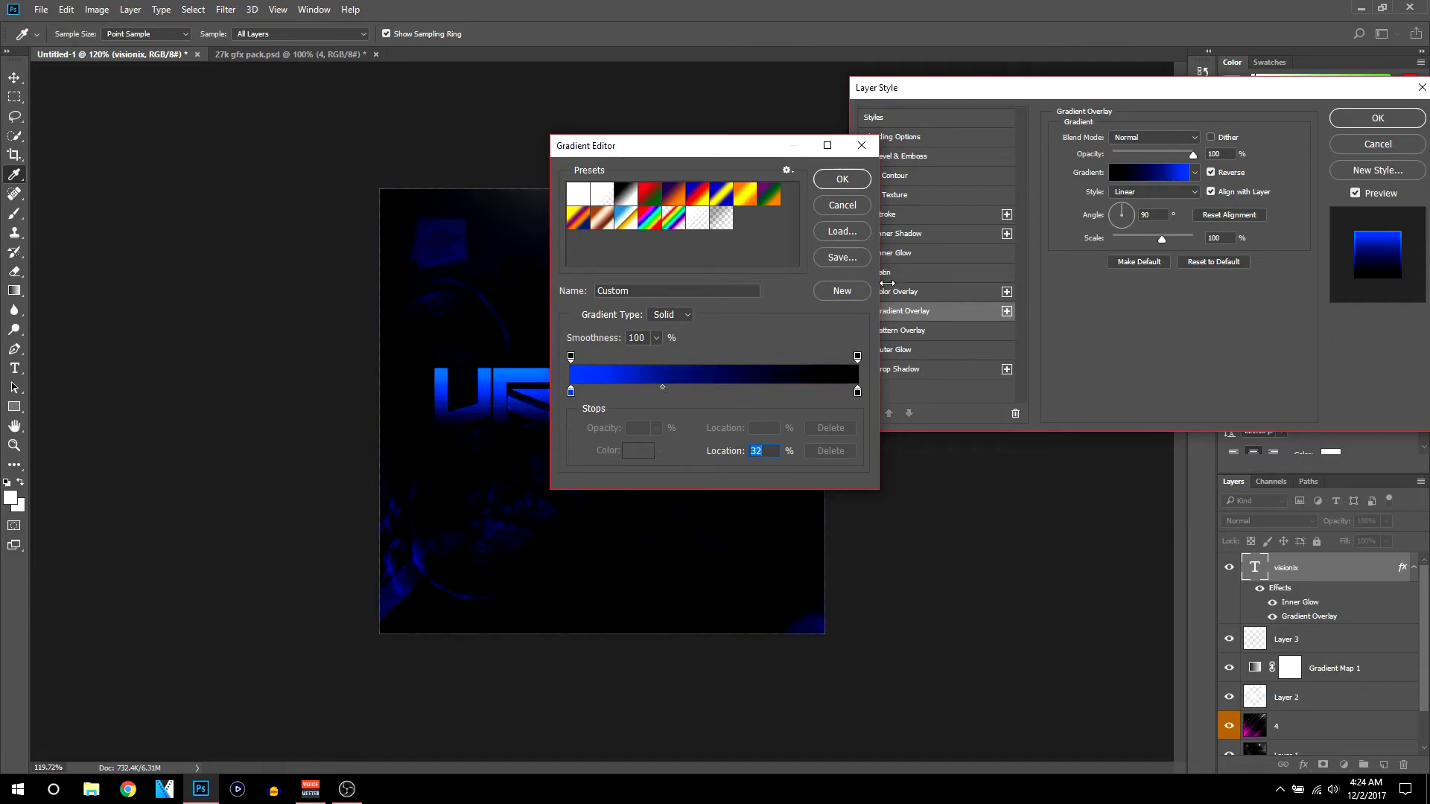
{"action": "left_click_drag", "start_coordinate": [662, 389], "coordinate": [640, 389]}
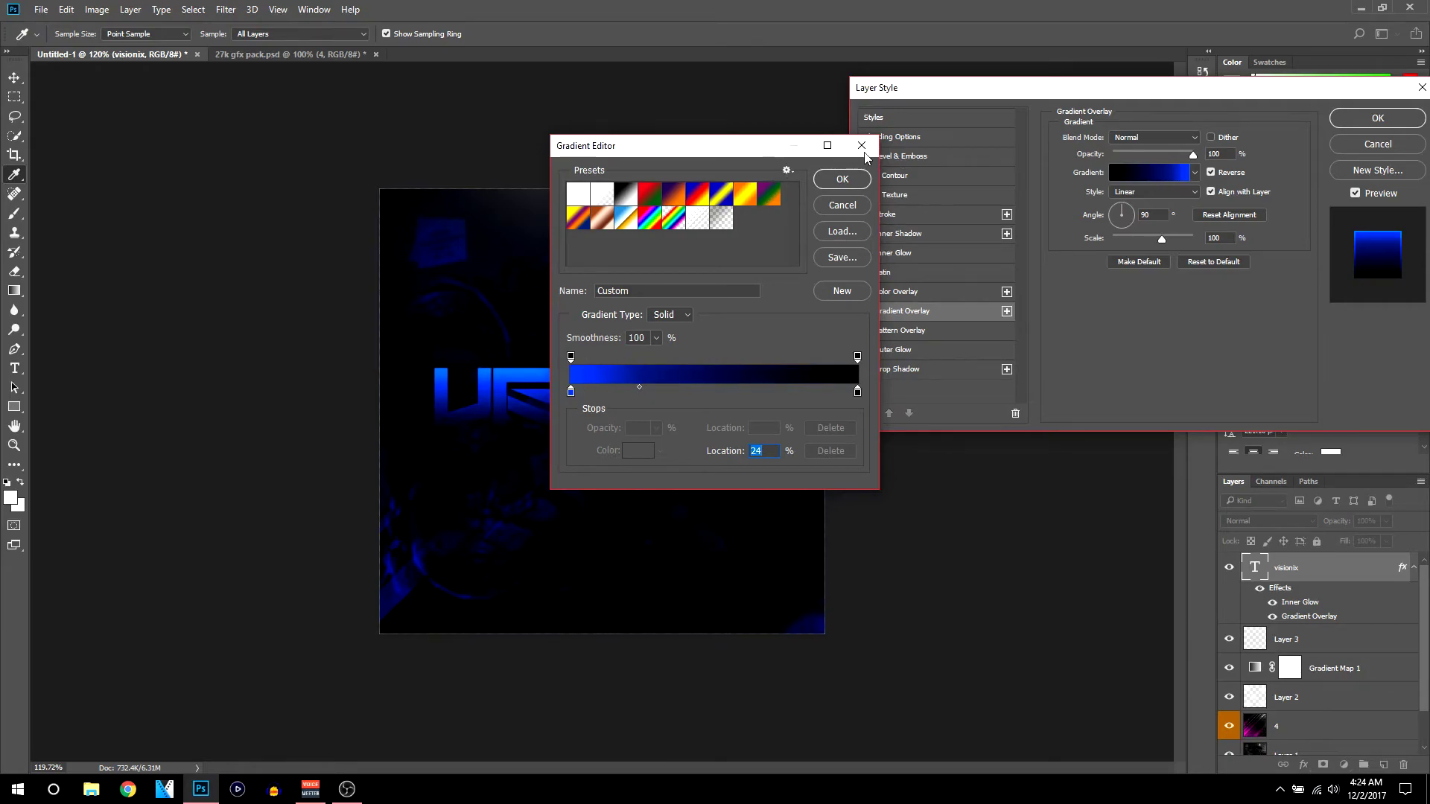
{"action": "left_click_drag", "start_coordinate": [690, 146], "coordinate": [1081, 168]}
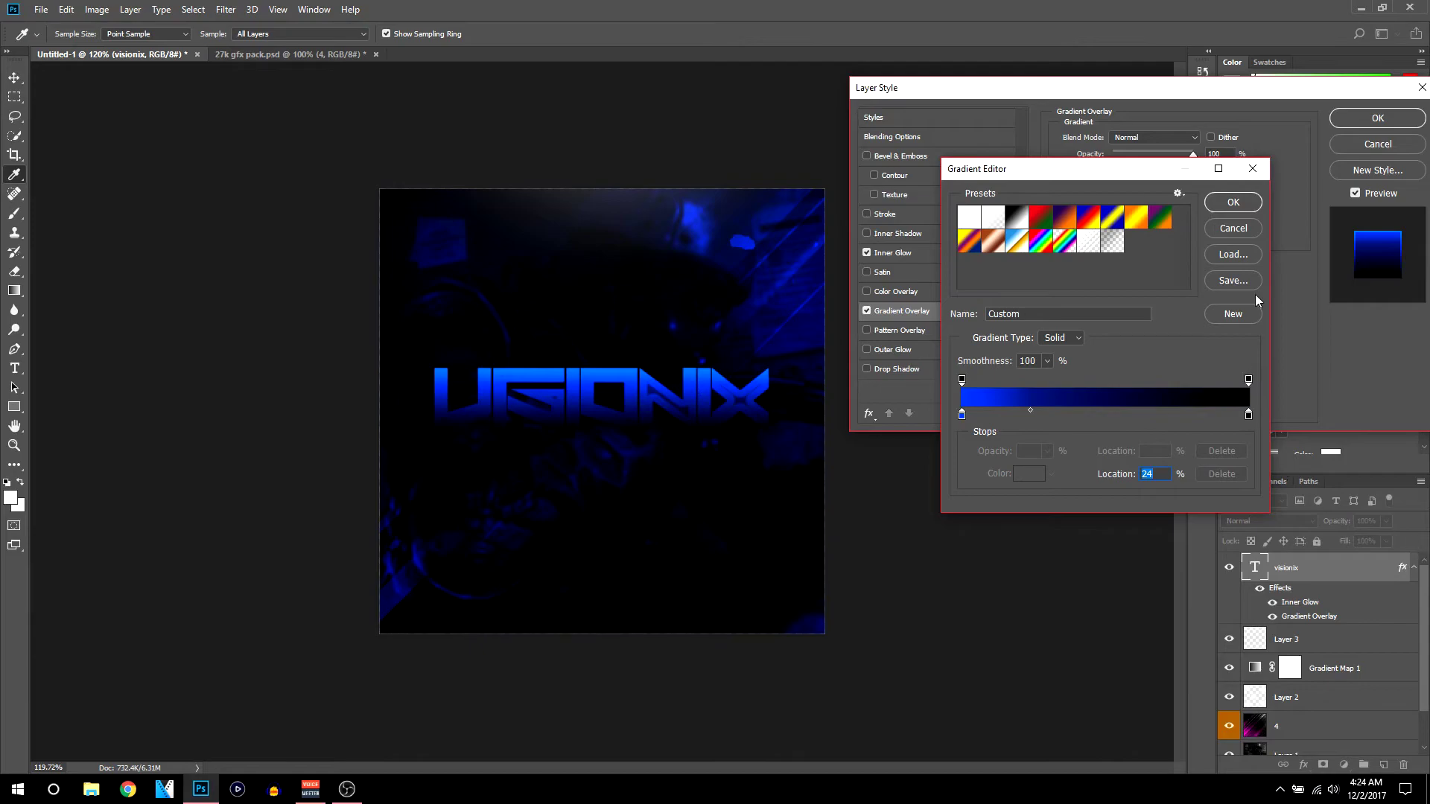
{"action": "left_click", "coordinate": [1234, 208]}
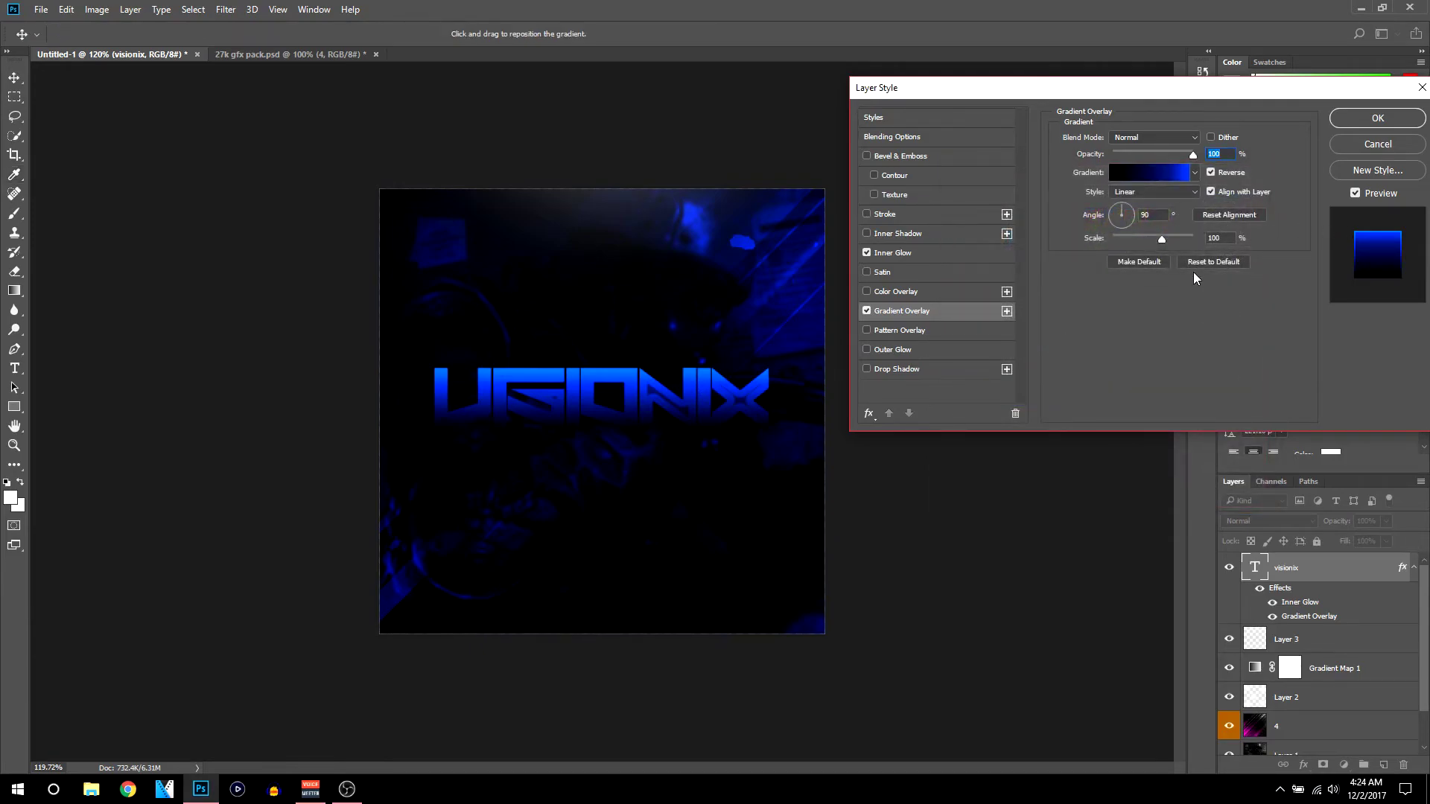
Turn off the text's Inner Glow, keep the Gradient Overlay at 100% opacity, and apply the layer style
{"action": "left_click", "coordinate": [867, 253]}
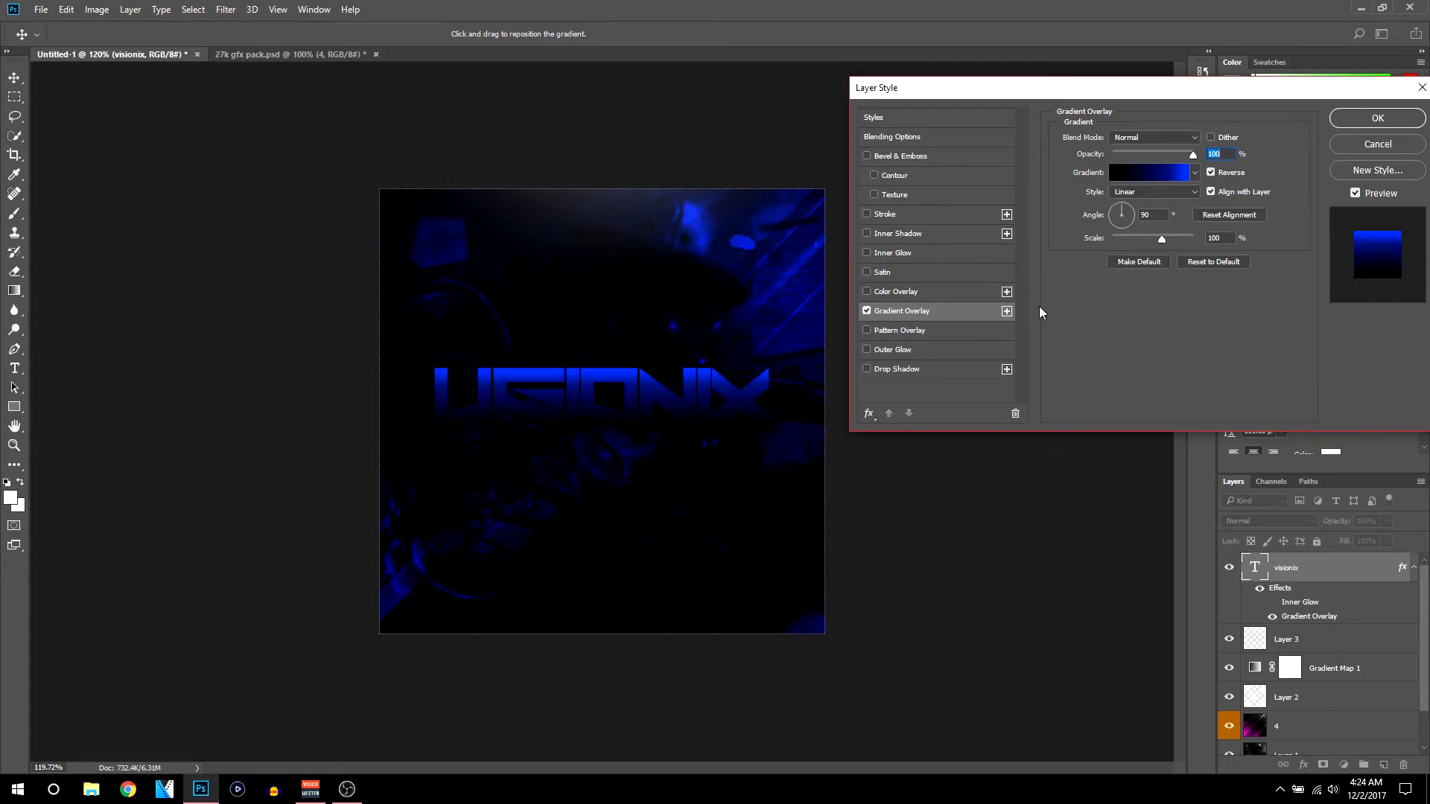
{"action": "key", "text": "Down"}
{"action": "key", "text": "Down"}
{"action": "left_click_drag", "start_coordinate": [1192, 155], "coordinate": [1259, 156]}
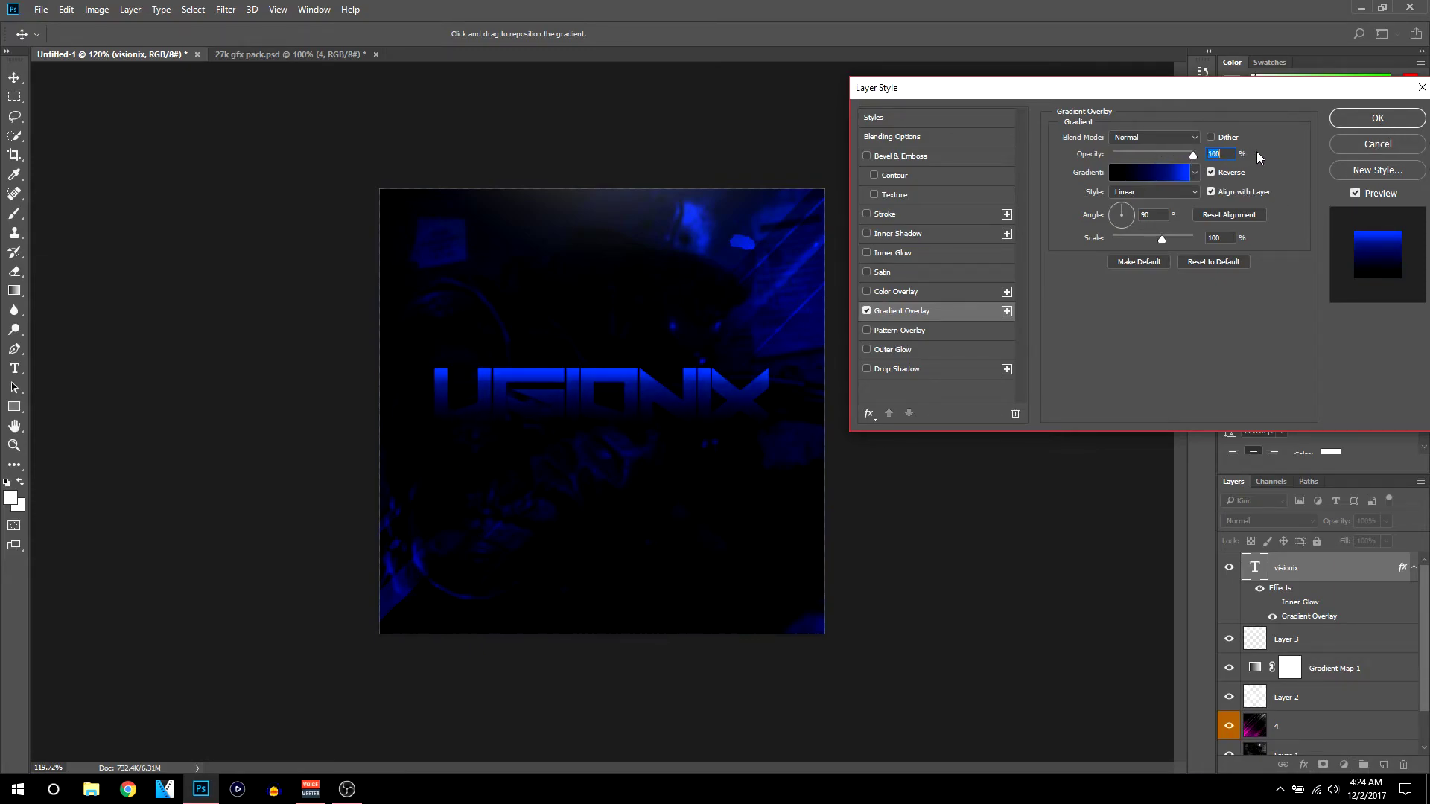
{"action": "left_click", "coordinate": [1377, 118]}
{"action": "scroll", "coordinate": [766, 398], "scroll_direction": "down", "scroll_amount": 2}
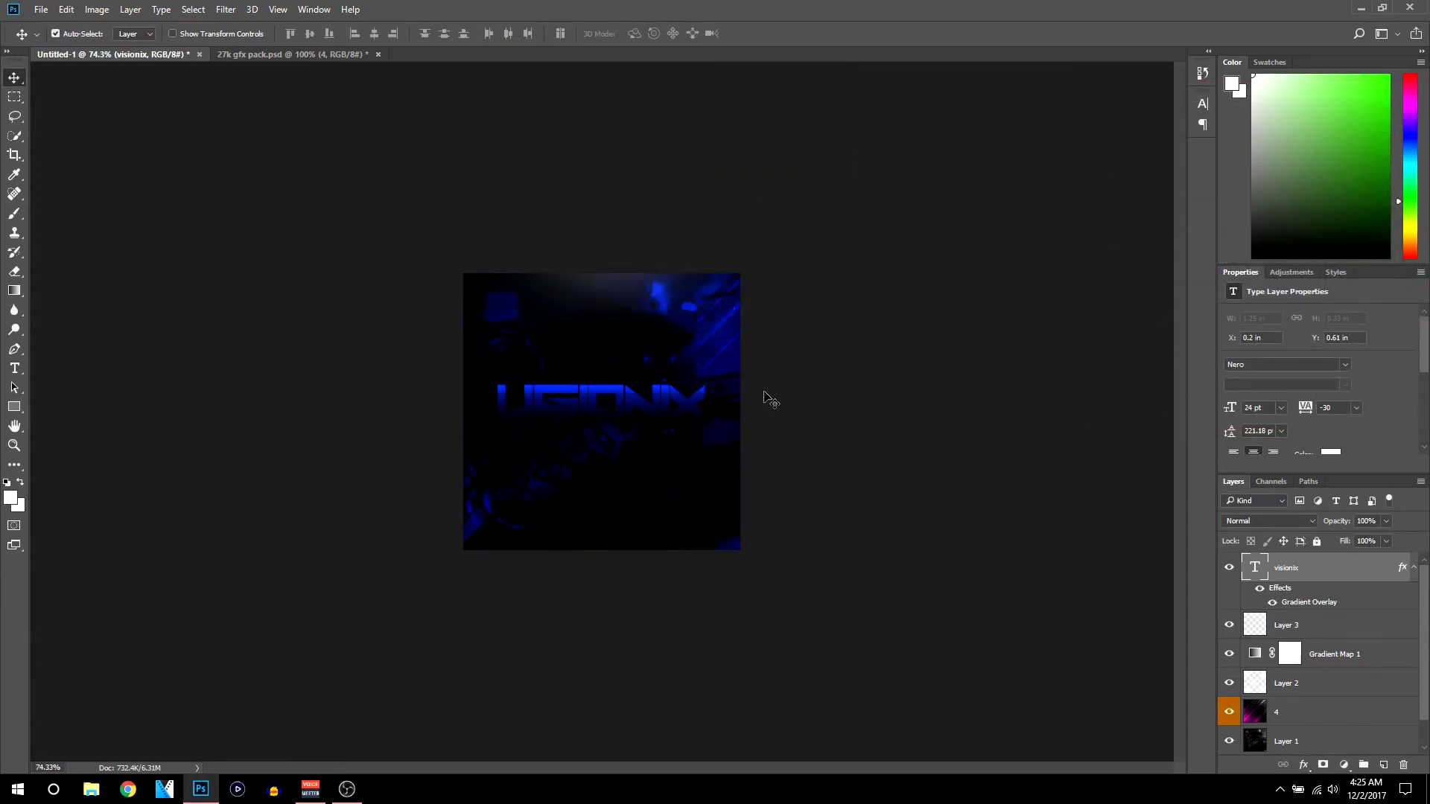
{"action": "scroll", "coordinate": [865, 445], "scroll_direction": "up", "scroll_amount": 3}
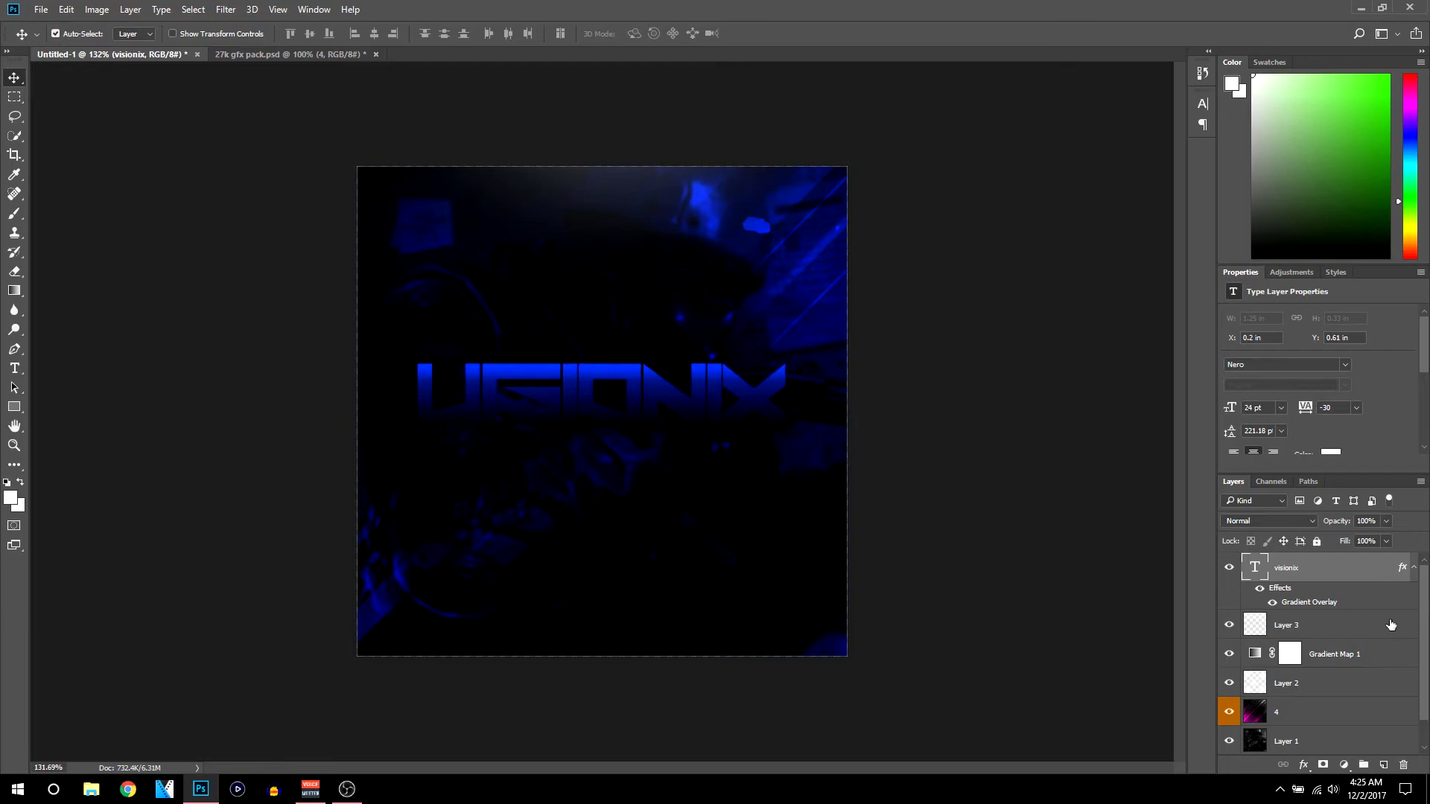
{"action": "scroll", "coordinate": [1392, 632], "scroll_direction": "down", "scroll_amount": 2}
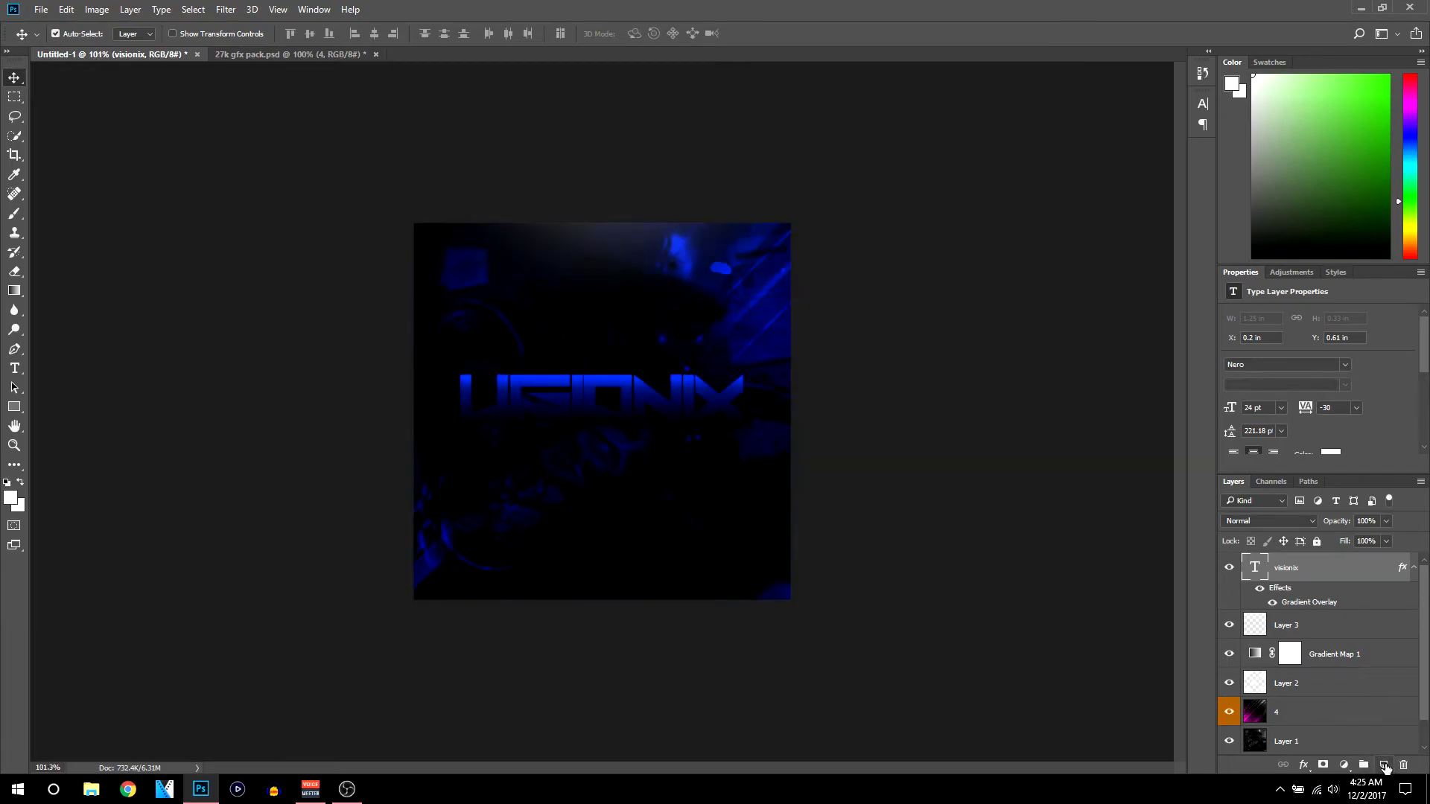
Draw a white rectangle about 401 x 98 px covering the visionix text on a new layer
{"action": "left_click", "coordinate": [1385, 767]}
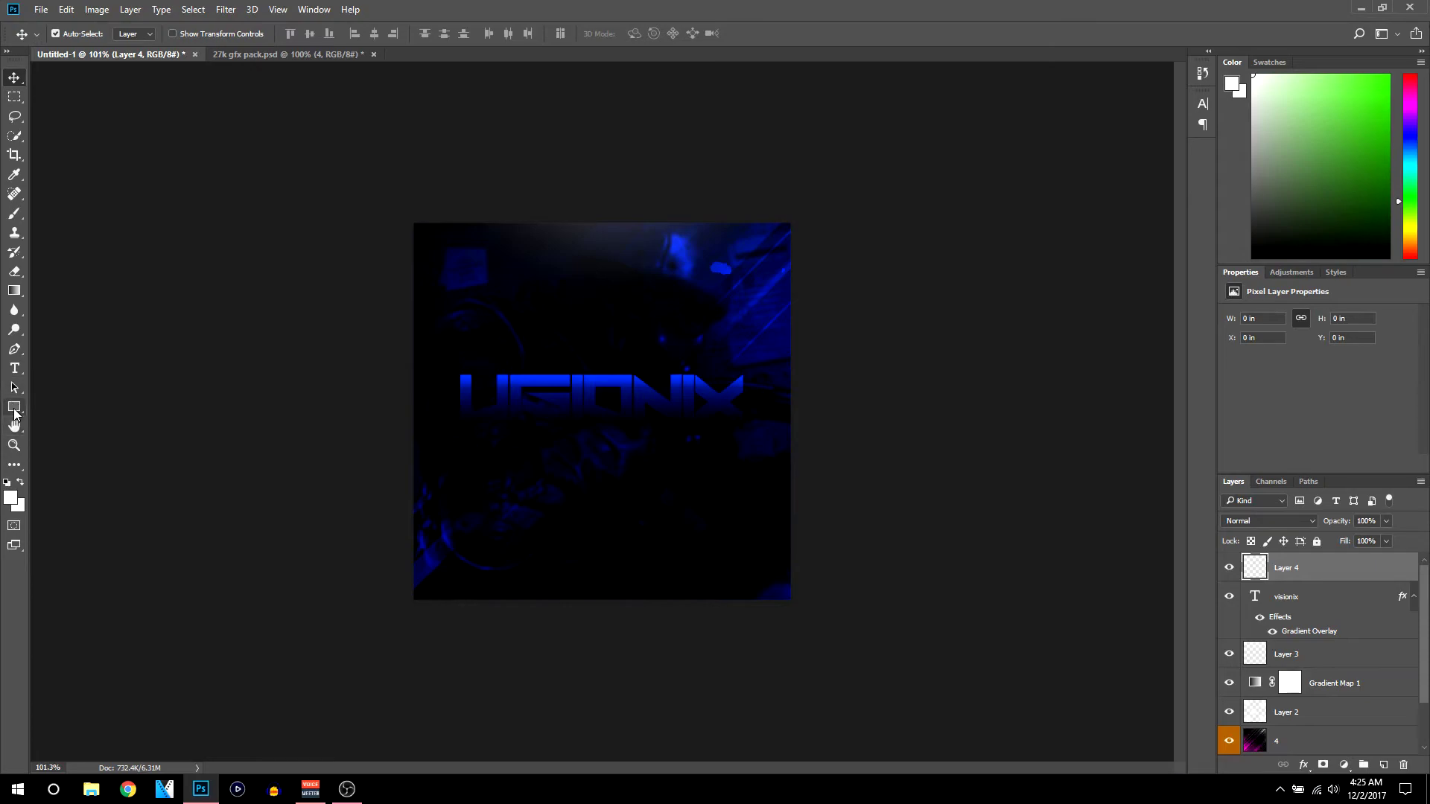
{"action": "left_click", "coordinate": [15, 407]}
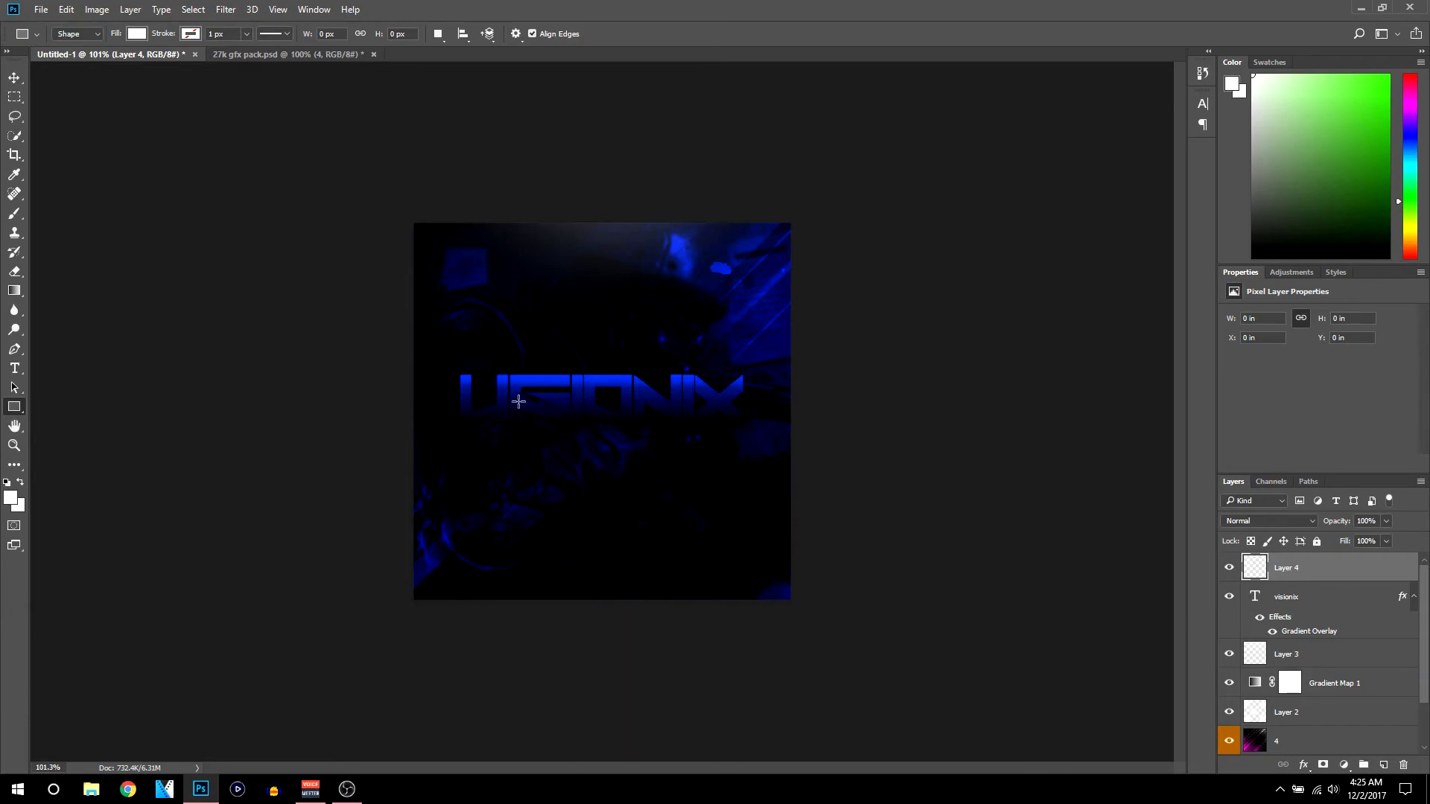
{"action": "left_click_drag", "start_coordinate": [449, 365], "coordinate": [752, 437]}
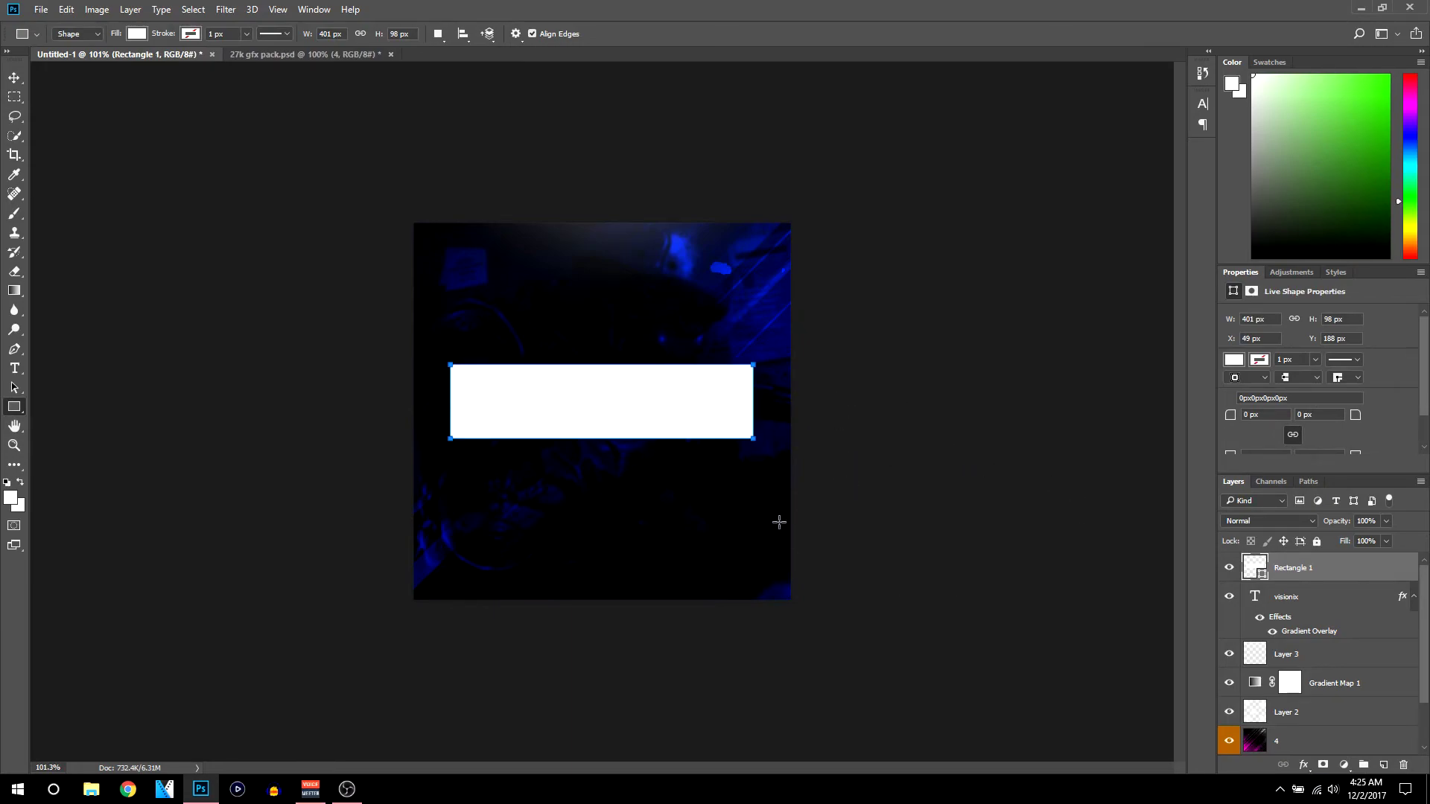
Rasterize the rectangle layer and move it directly beneath the visionix text layer
{"action": "right_click", "coordinate": [1307, 569]}
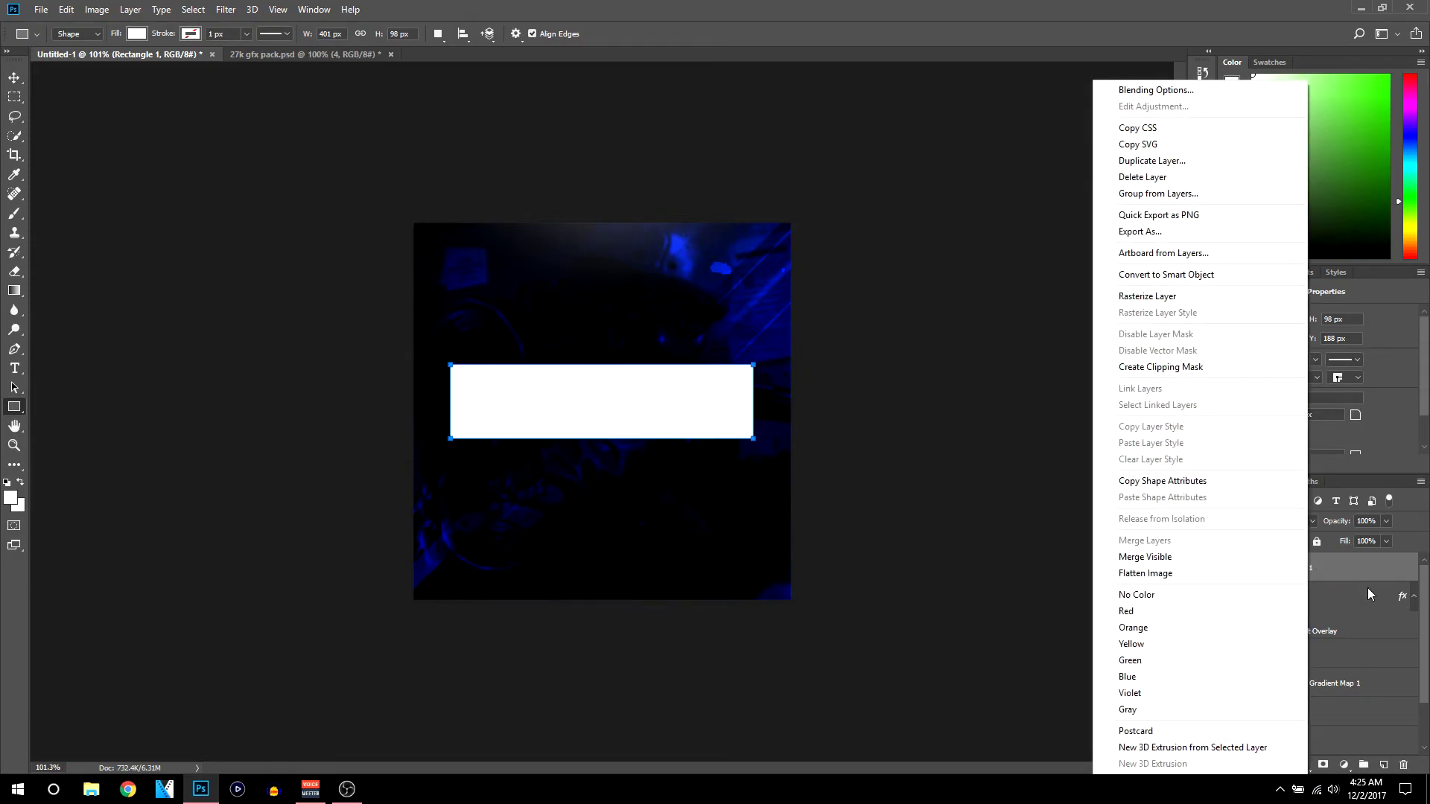
{"action": "left_click", "coordinate": [1165, 304]}
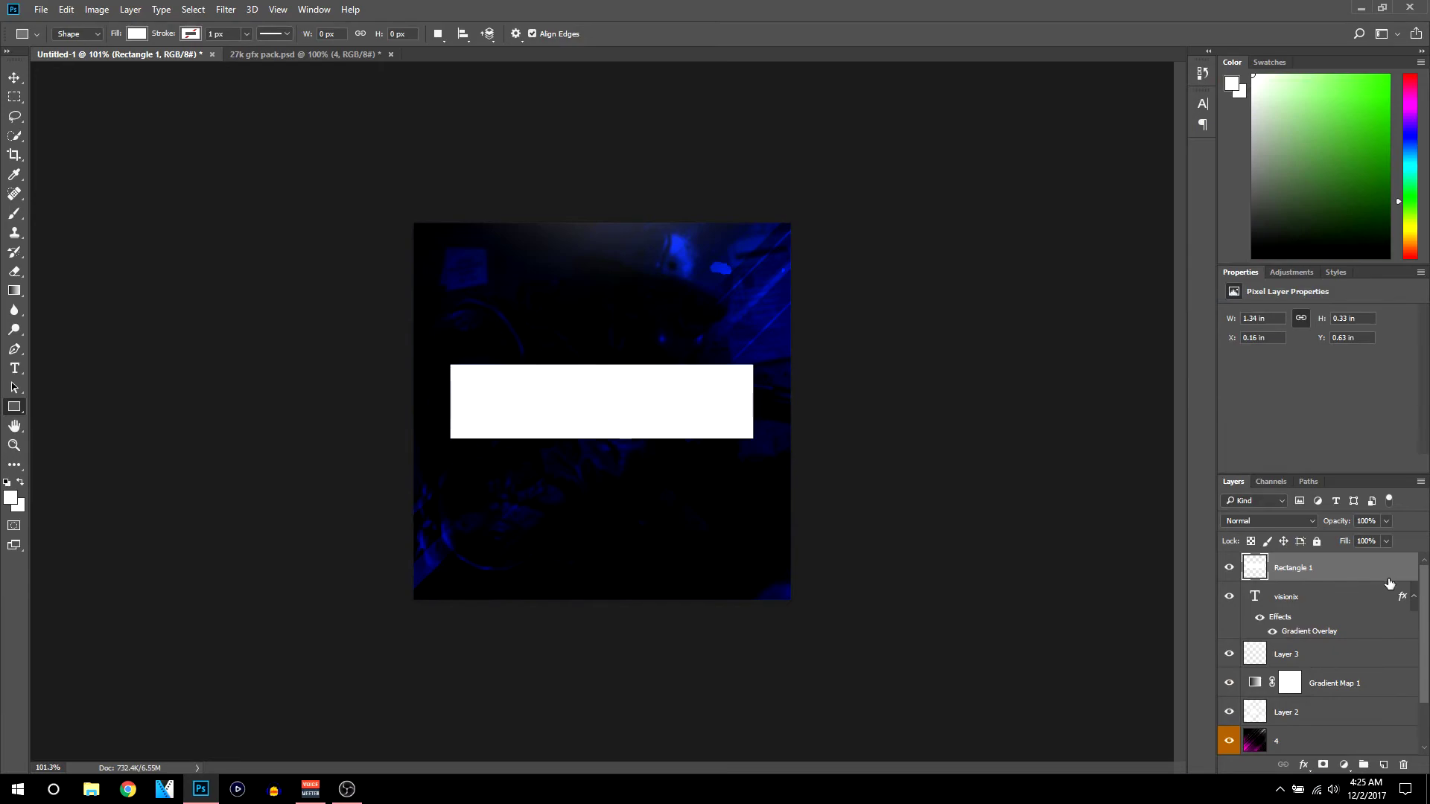
{"action": "left_click_drag", "start_coordinate": [1378, 577], "coordinate": [1362, 641]}
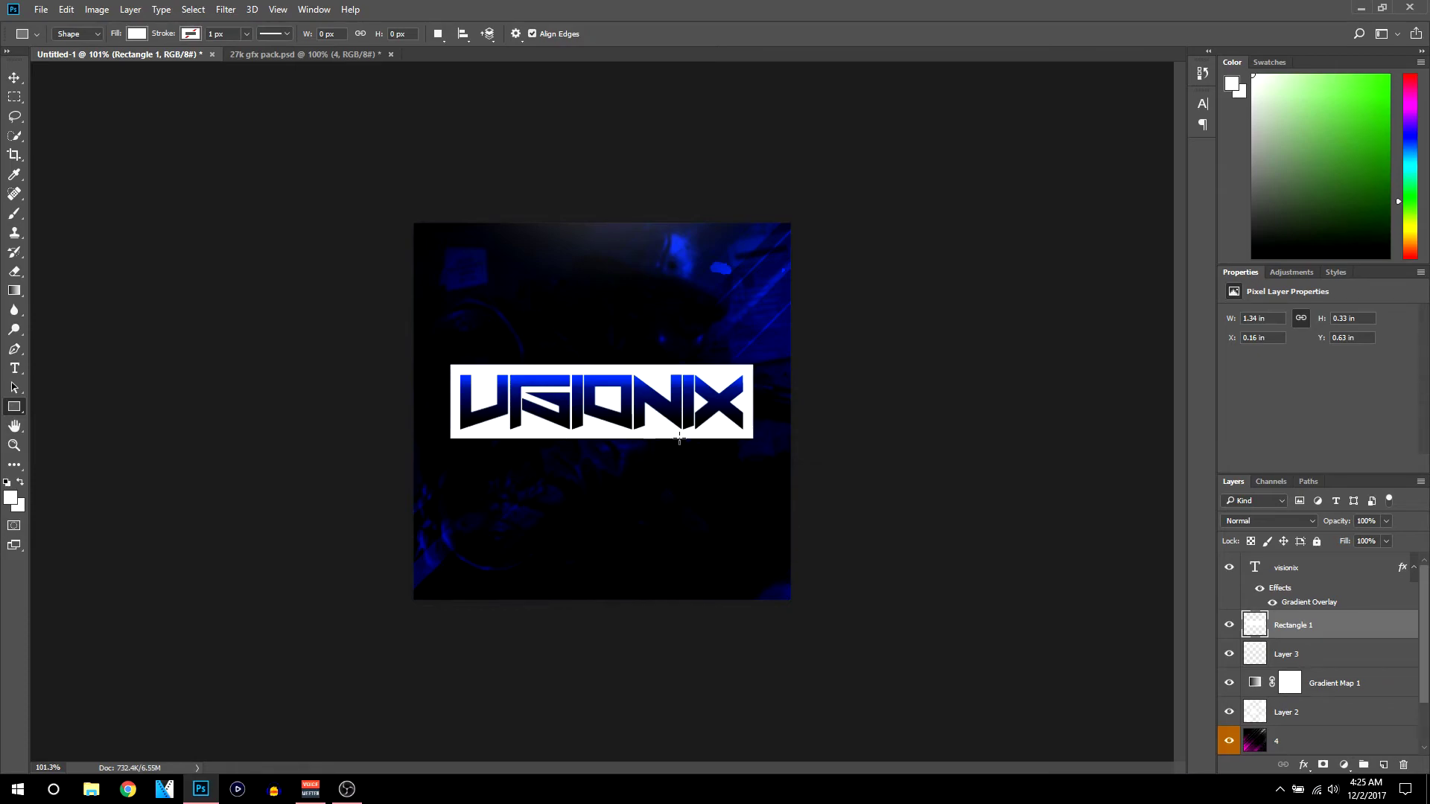
Collapse the text layer's effects list and add a Gradient Overlay to the Rectangle 1 layer
{"action": "left_click", "coordinate": [1416, 569]}
{"action": "right_click", "coordinate": [1320, 602]}
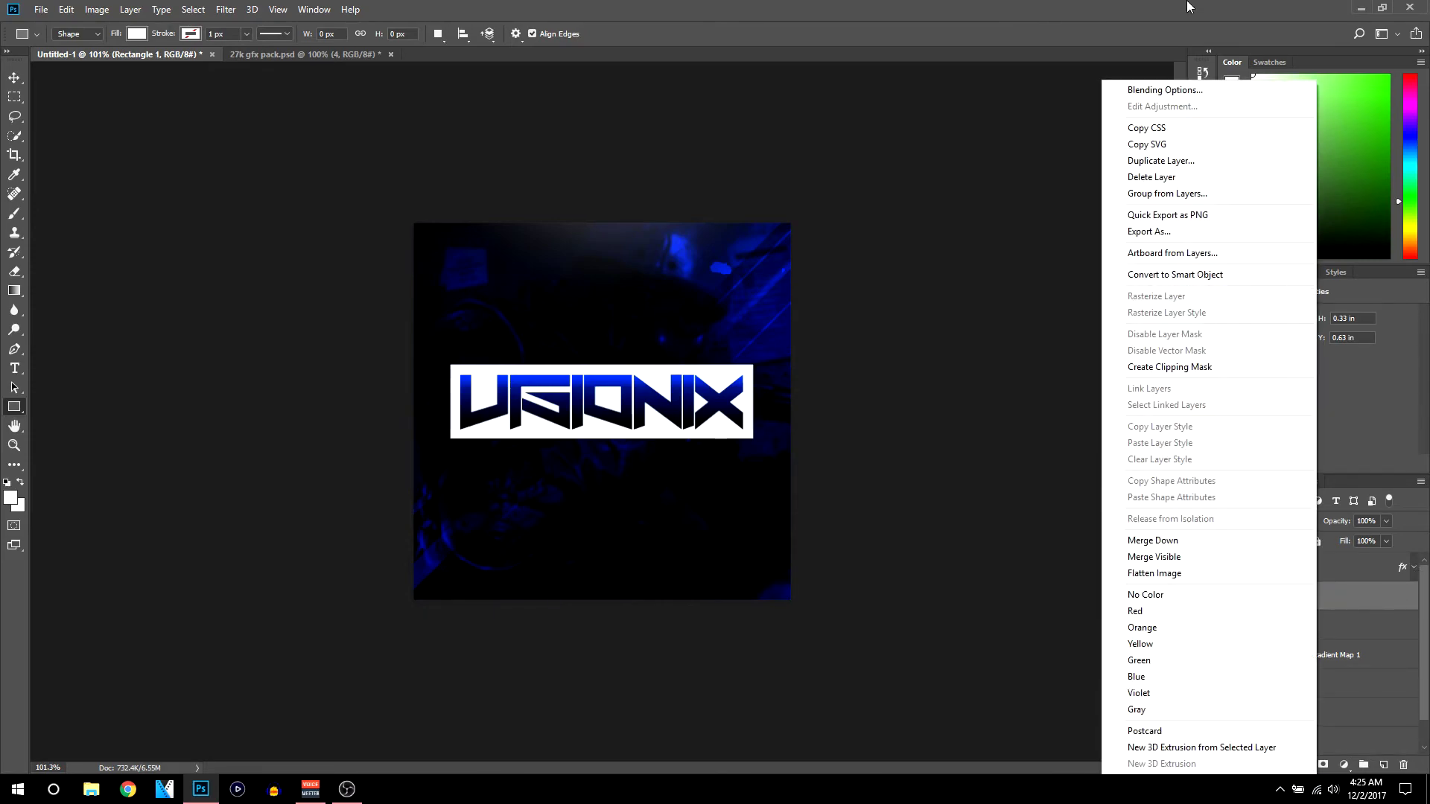
{"action": "left_click", "coordinate": [1164, 90]}
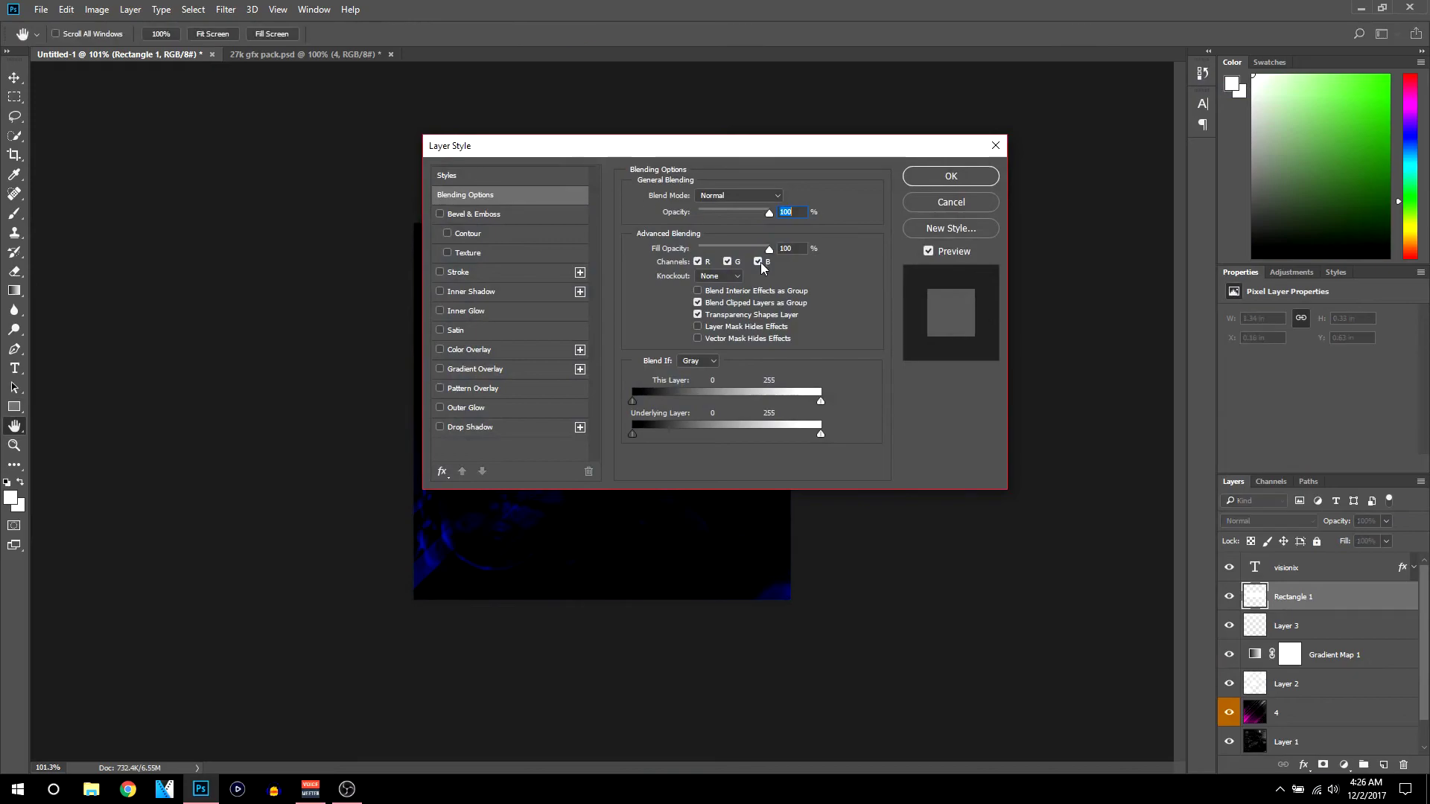
{"action": "left_click_drag", "start_coordinate": [685, 143], "coordinate": [955, 115]}
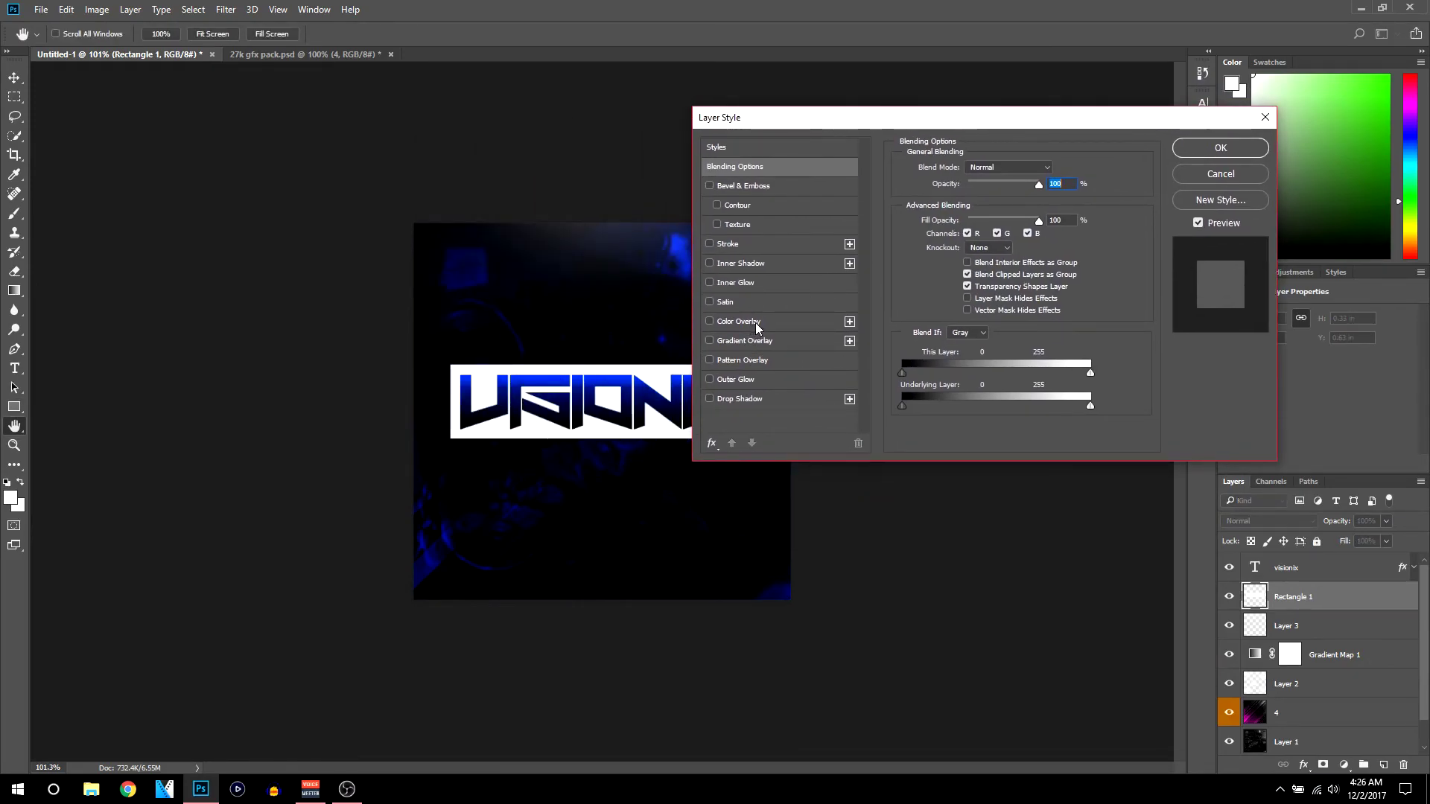
{"action": "left_click", "coordinate": [757, 341]}
Set the starting color stop of the rectangle's Gradient Overlay to white (ffffff)
{"action": "left_click", "coordinate": [997, 203]}
{"action": "left_click", "coordinate": [962, 416]}
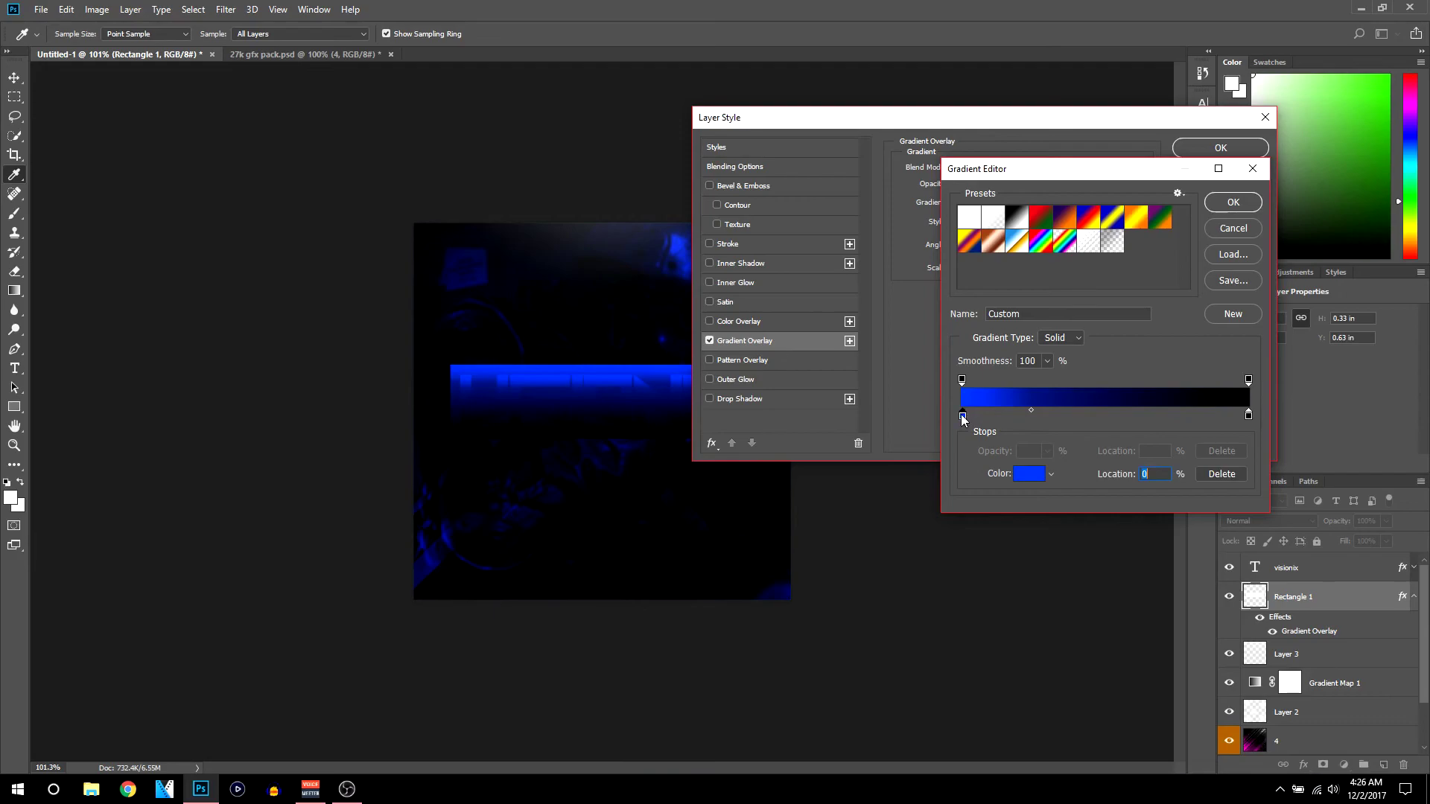
{"action": "double_click", "coordinate": [964, 417]}
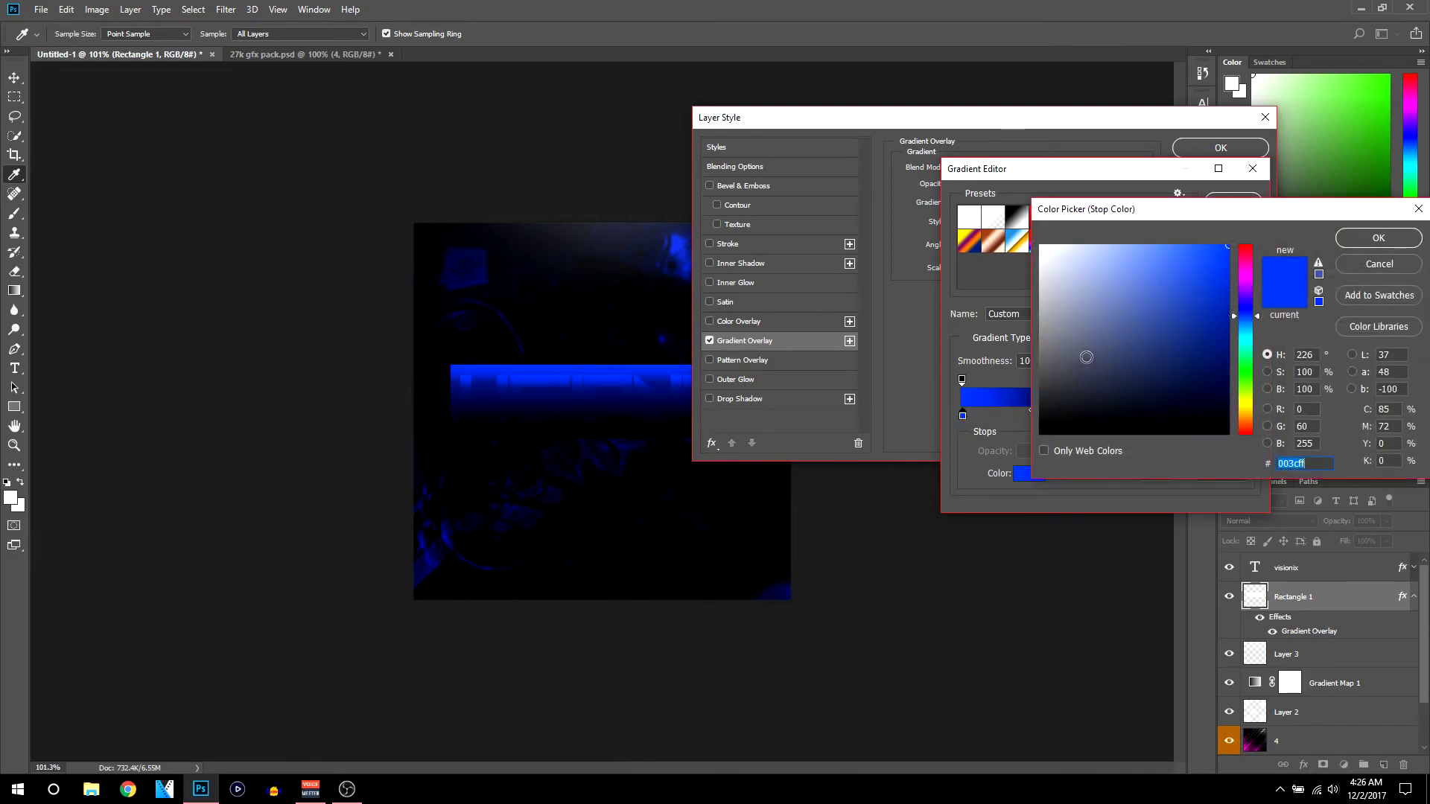
{"action": "left_click_drag", "start_coordinate": [1083, 351], "coordinate": [780, 73]}
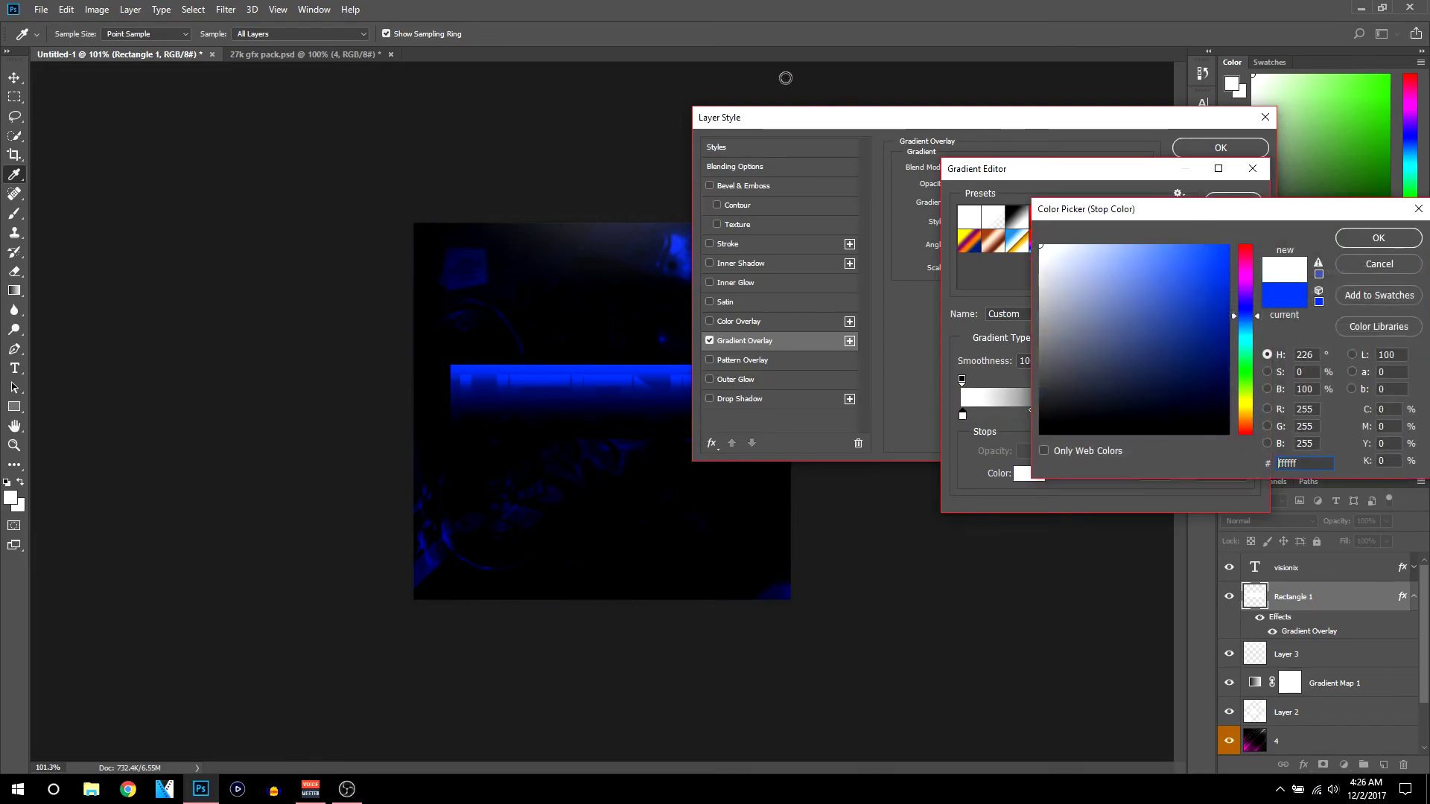
{"action": "left_click", "coordinate": [1378, 240]}
Change the gradient's black end stop to a near-white color and apply the Gradient Overlay to the rectangle
{"action": "double_click", "coordinate": [1251, 415]}
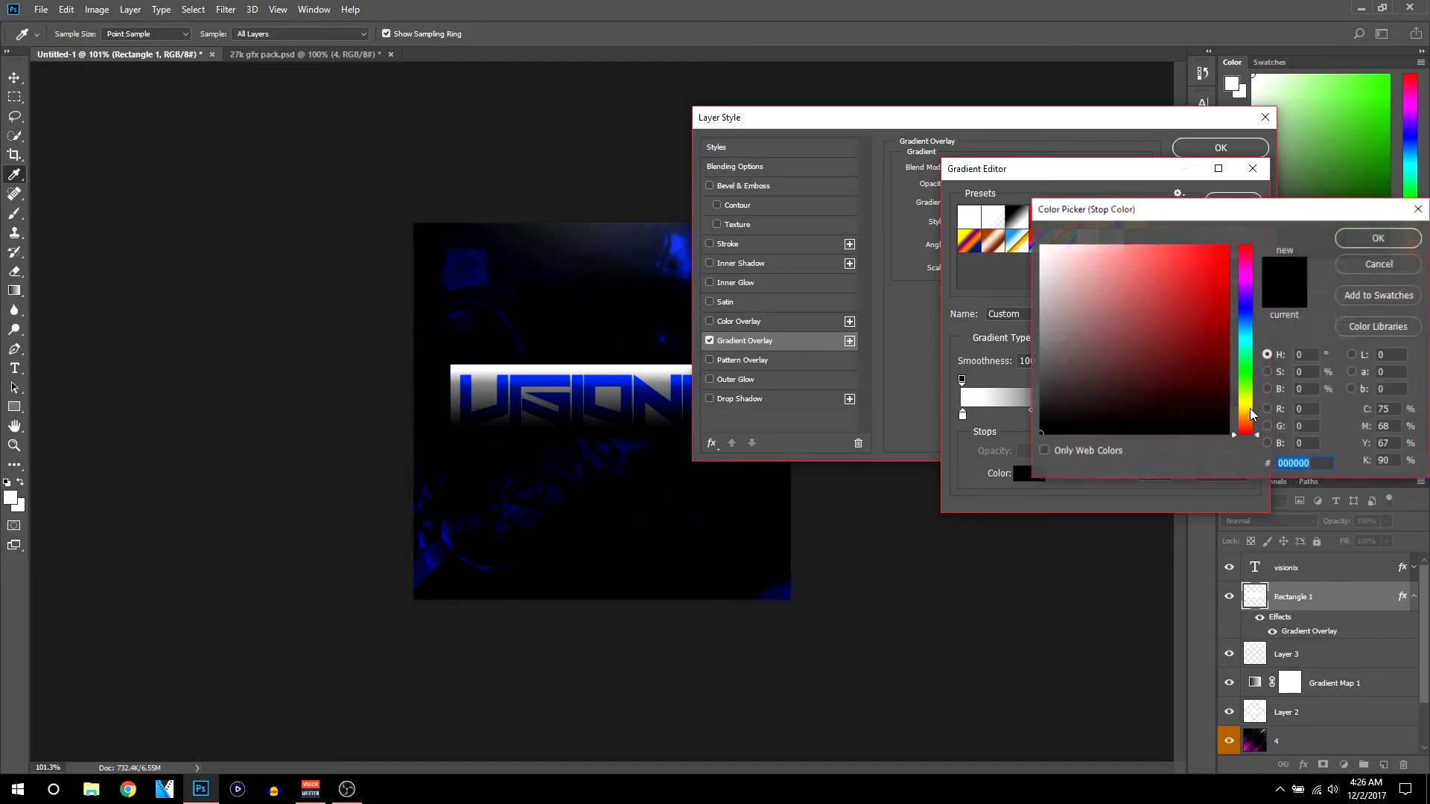
{"action": "left_click", "coordinate": [1251, 414]}
{"action": "left_click", "coordinate": [1041, 255]}
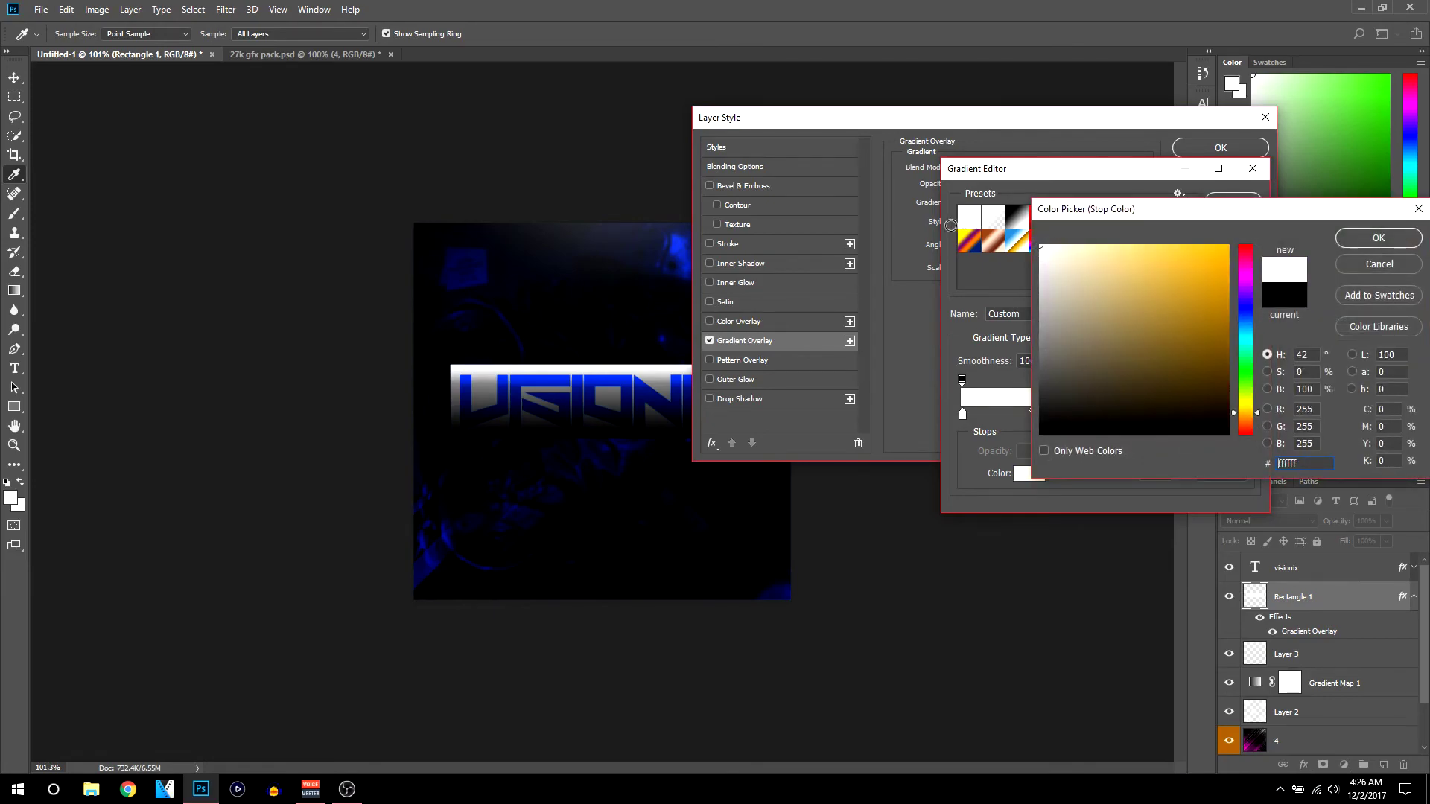
{"action": "left_click", "coordinate": [1044, 262]}
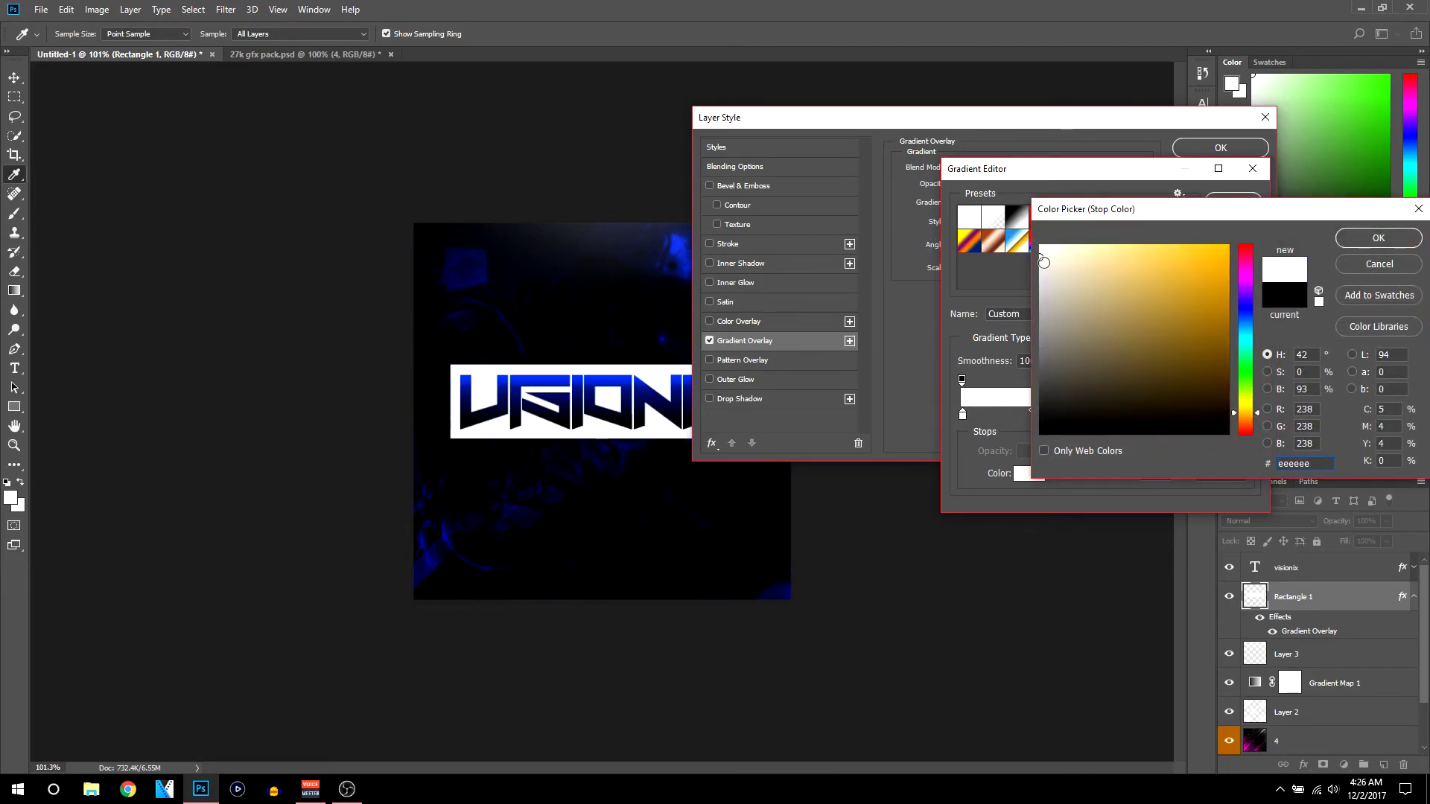
{"action": "left_click", "coordinate": [1021, 263]}
{"action": "left_click", "coordinate": [1369, 240]}
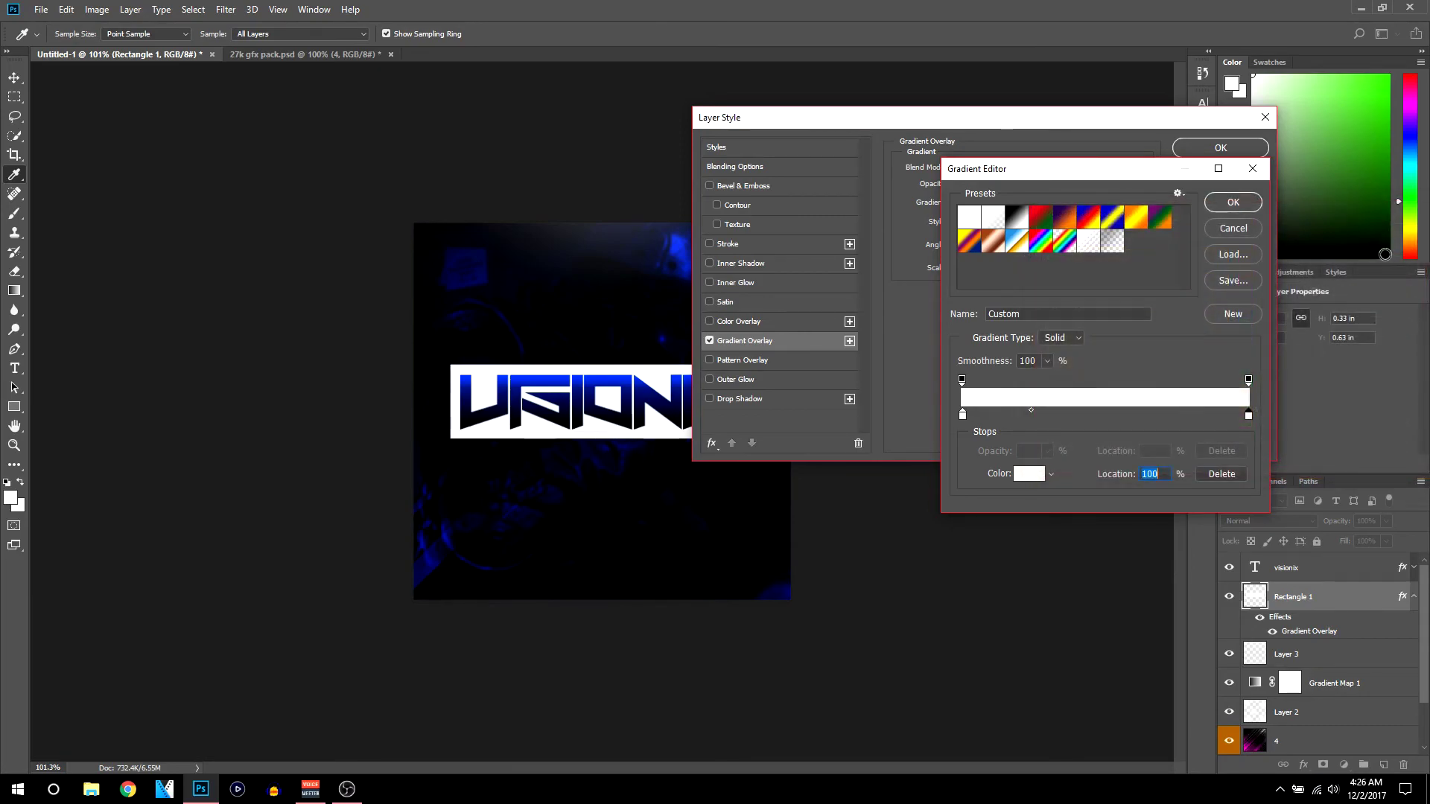
{"action": "left_click", "coordinate": [1234, 202]}
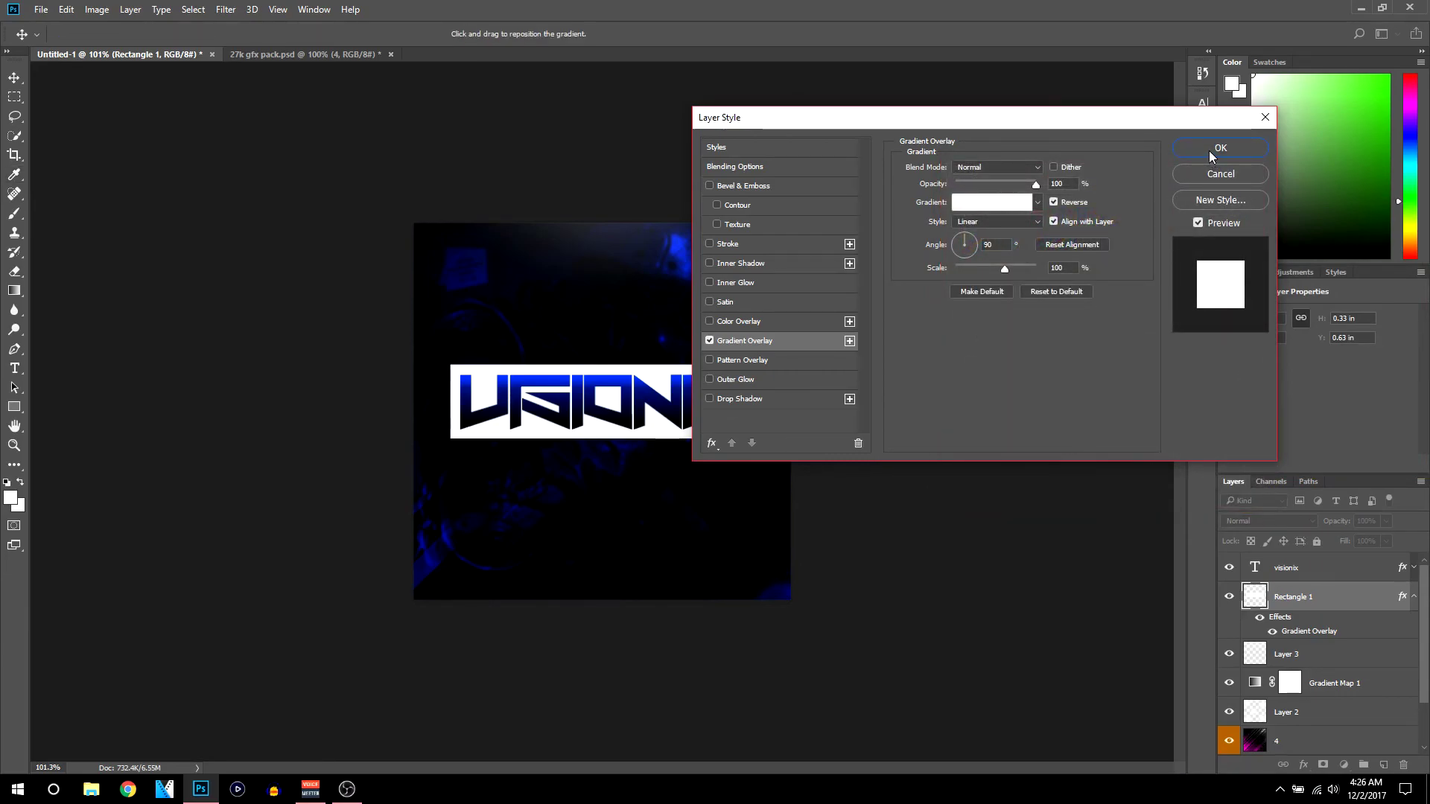
{"action": "left_click", "coordinate": [1209, 150]}
{"action": "scroll", "coordinate": [859, 425], "scroll_direction": "up", "scroll_amount": 2}
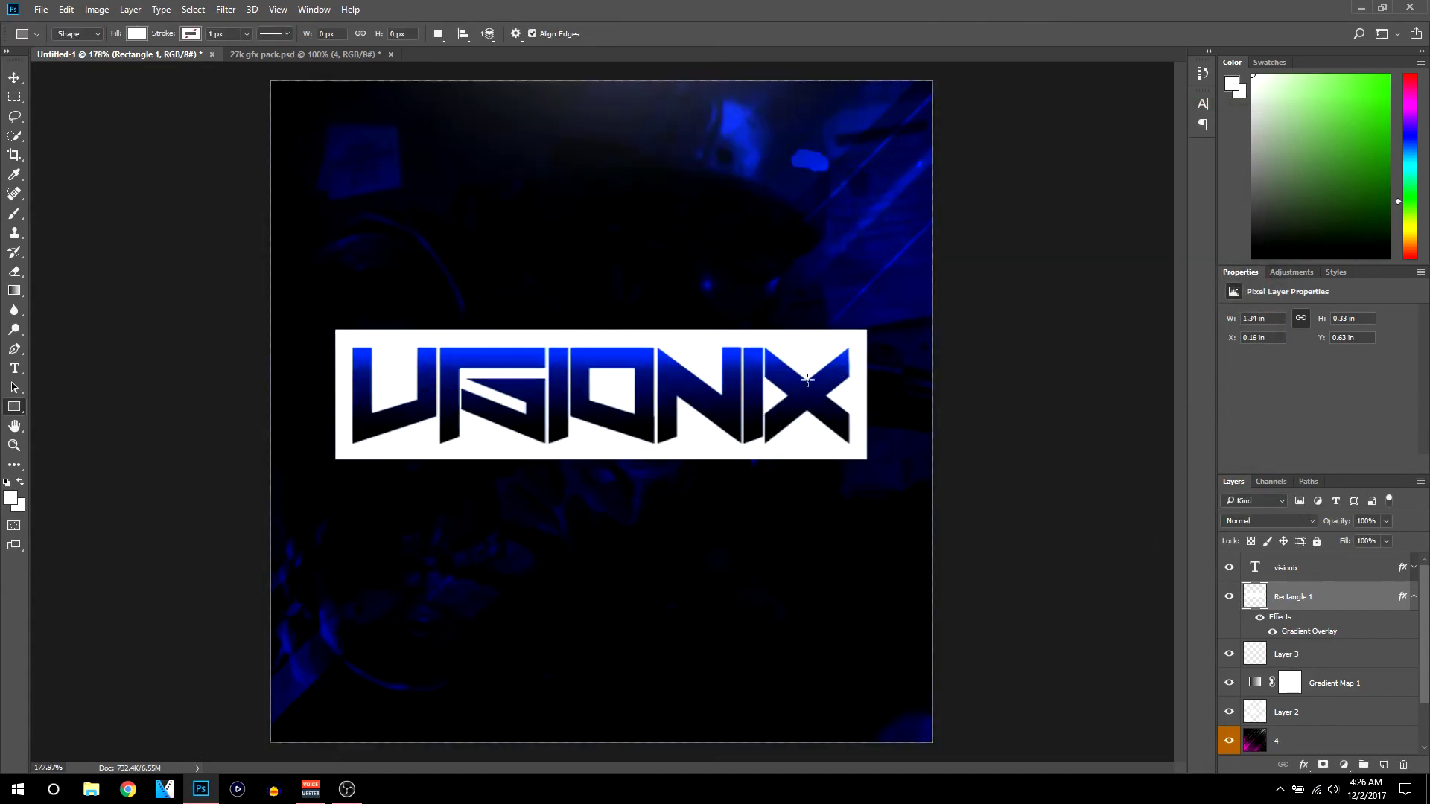
{"action": "scroll", "coordinate": [811, 402], "scroll_direction": "down", "scroll_amount": 4}
{"action": "scroll", "coordinate": [801, 408], "scroll_direction": "up", "scroll_amount": 2}
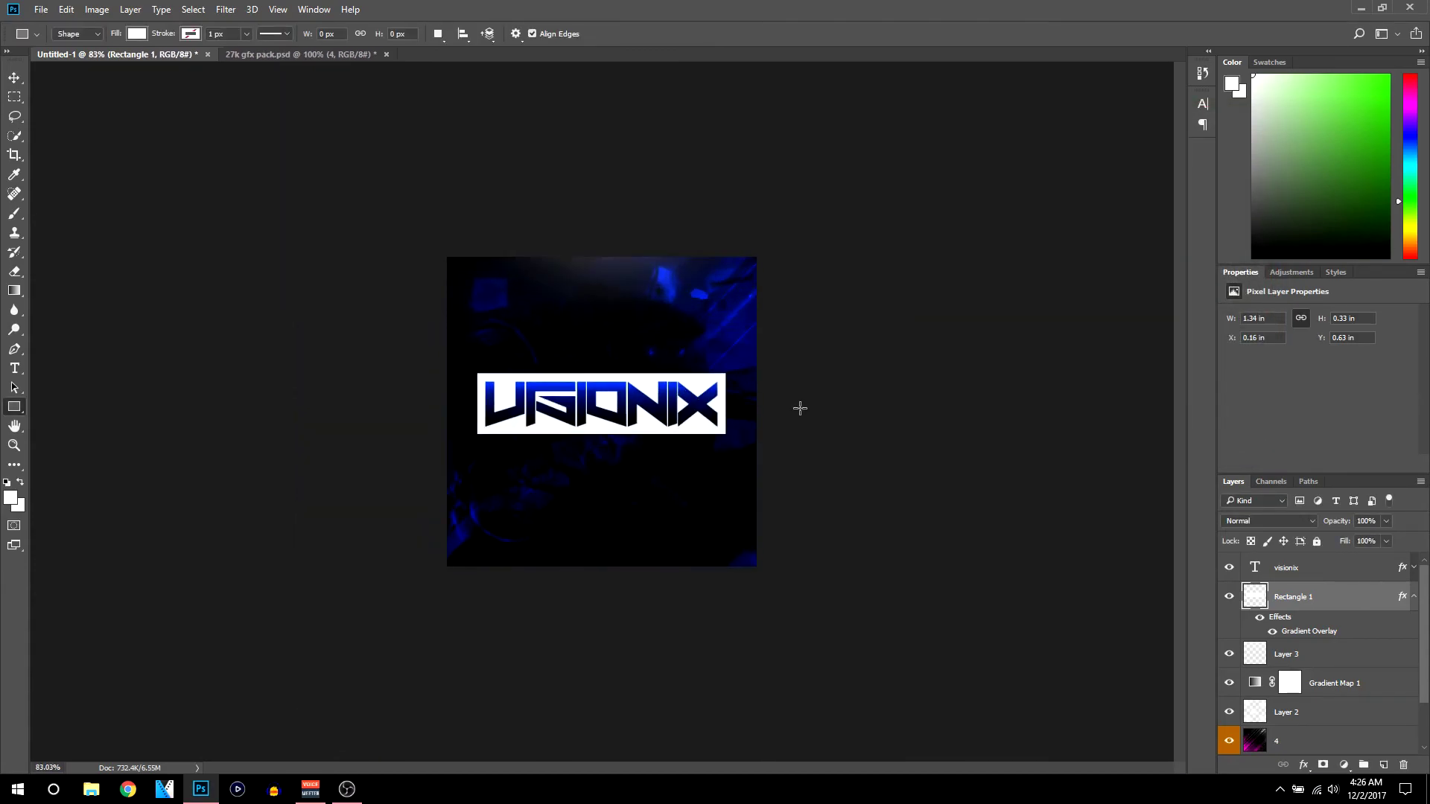
{"action": "scroll", "coordinate": [862, 434], "scroll_direction": "up", "scroll_amount": 1}
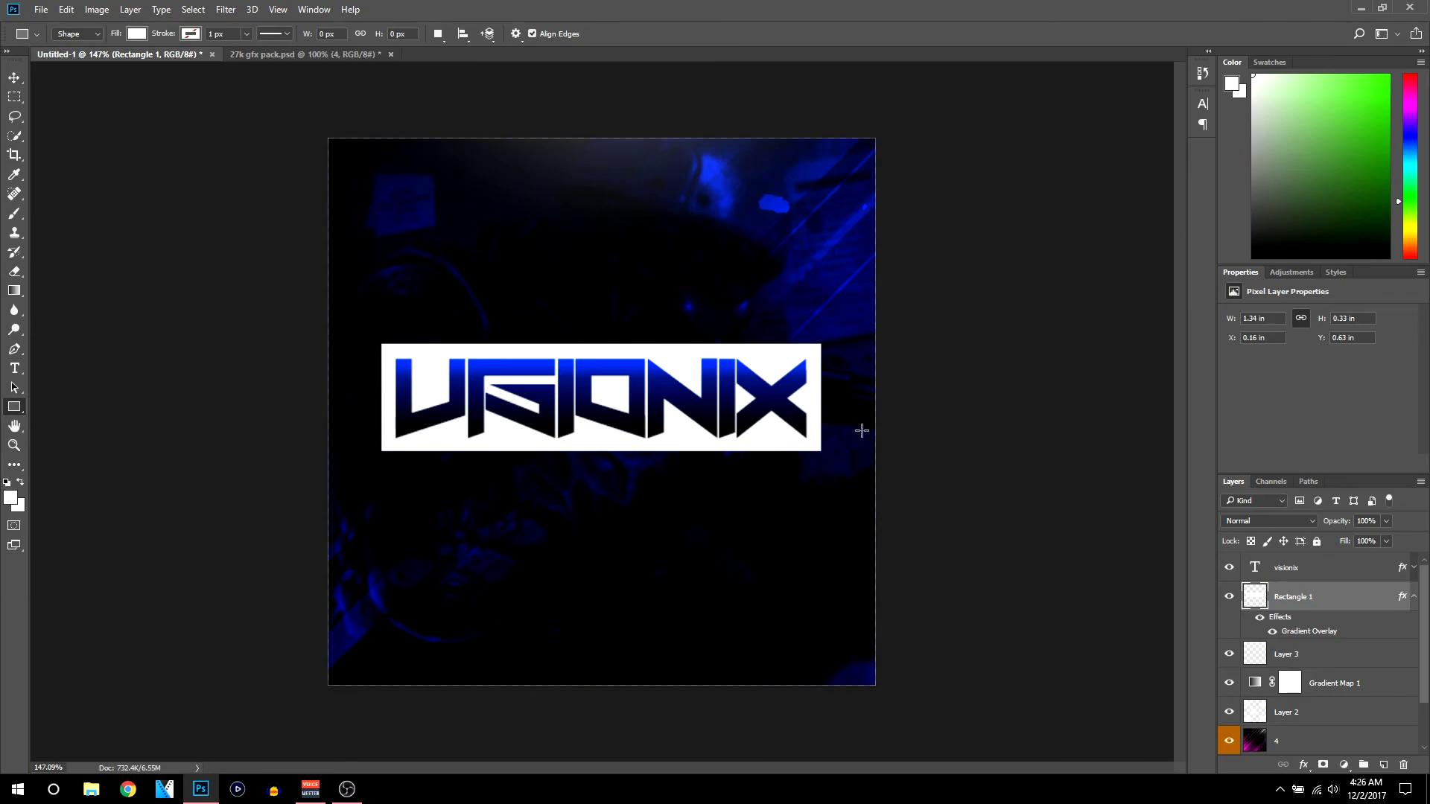
{"action": "scroll", "coordinate": [871, 413], "scroll_direction": "down", "scroll_amount": 2}
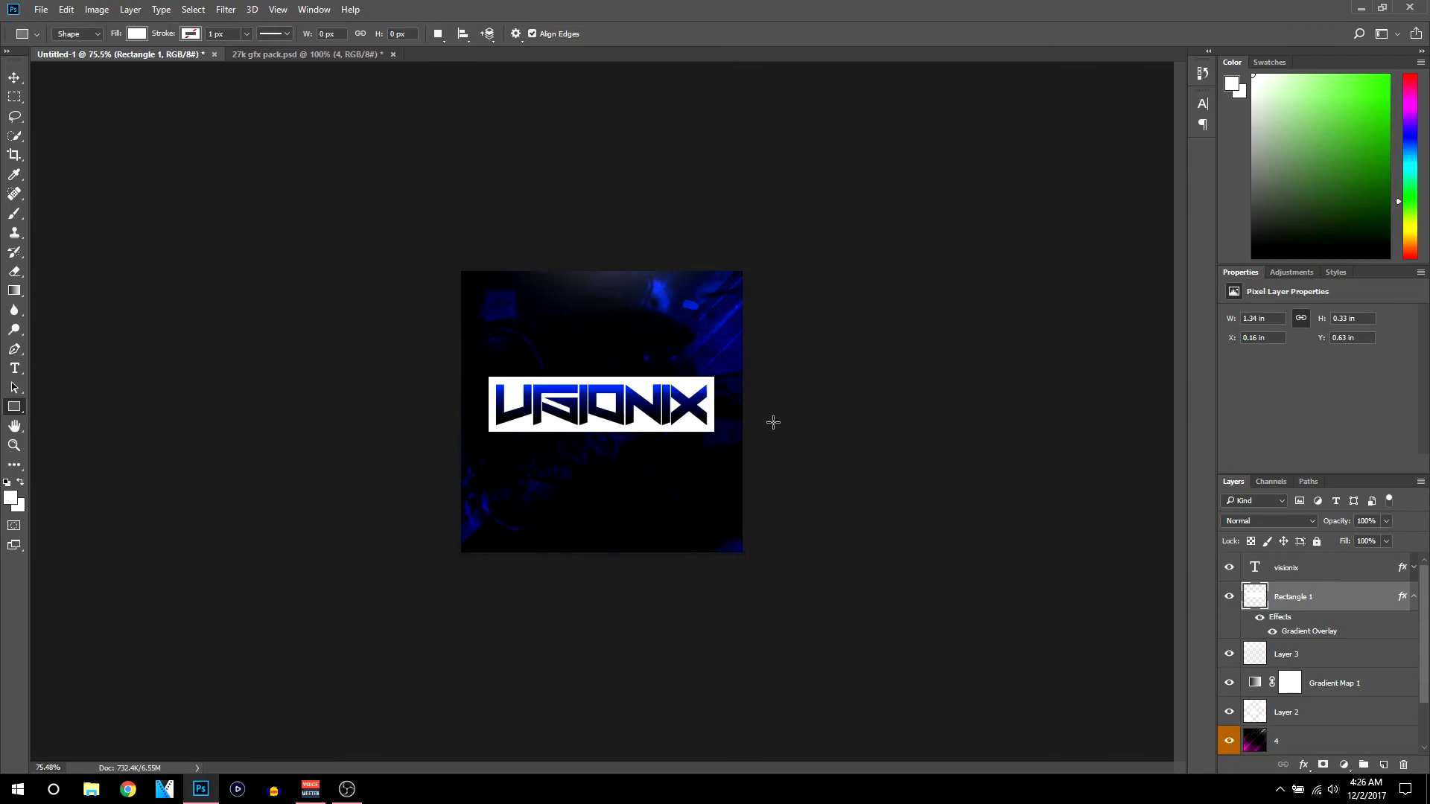
{"action": "scroll", "coordinate": [613, 399], "scroll_direction": "up", "scroll_amount": 1}
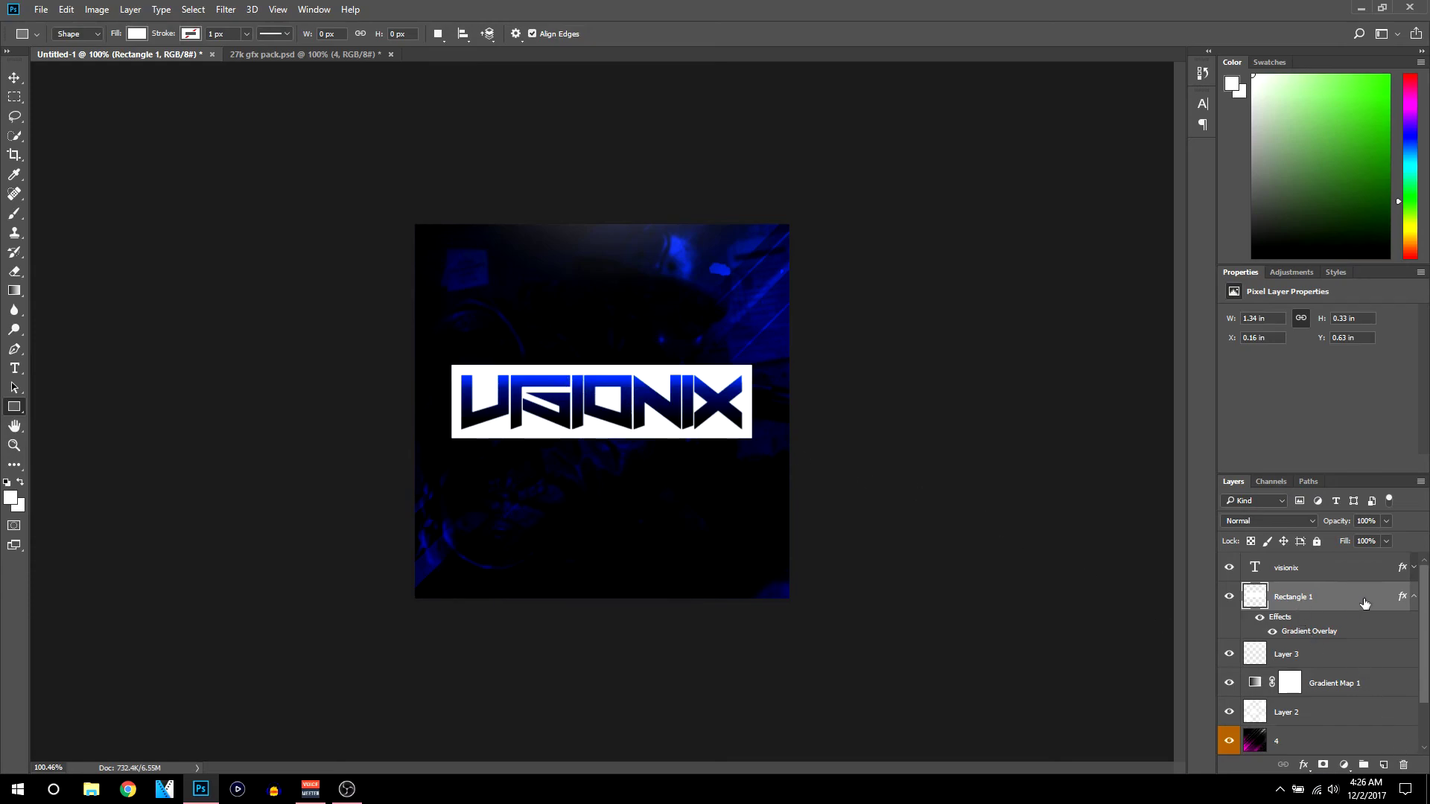
Collapse the Rectangle 1 effects list and merge the rectangle with the visionix text layer
{"action": "left_click", "coordinate": [1413, 602]}
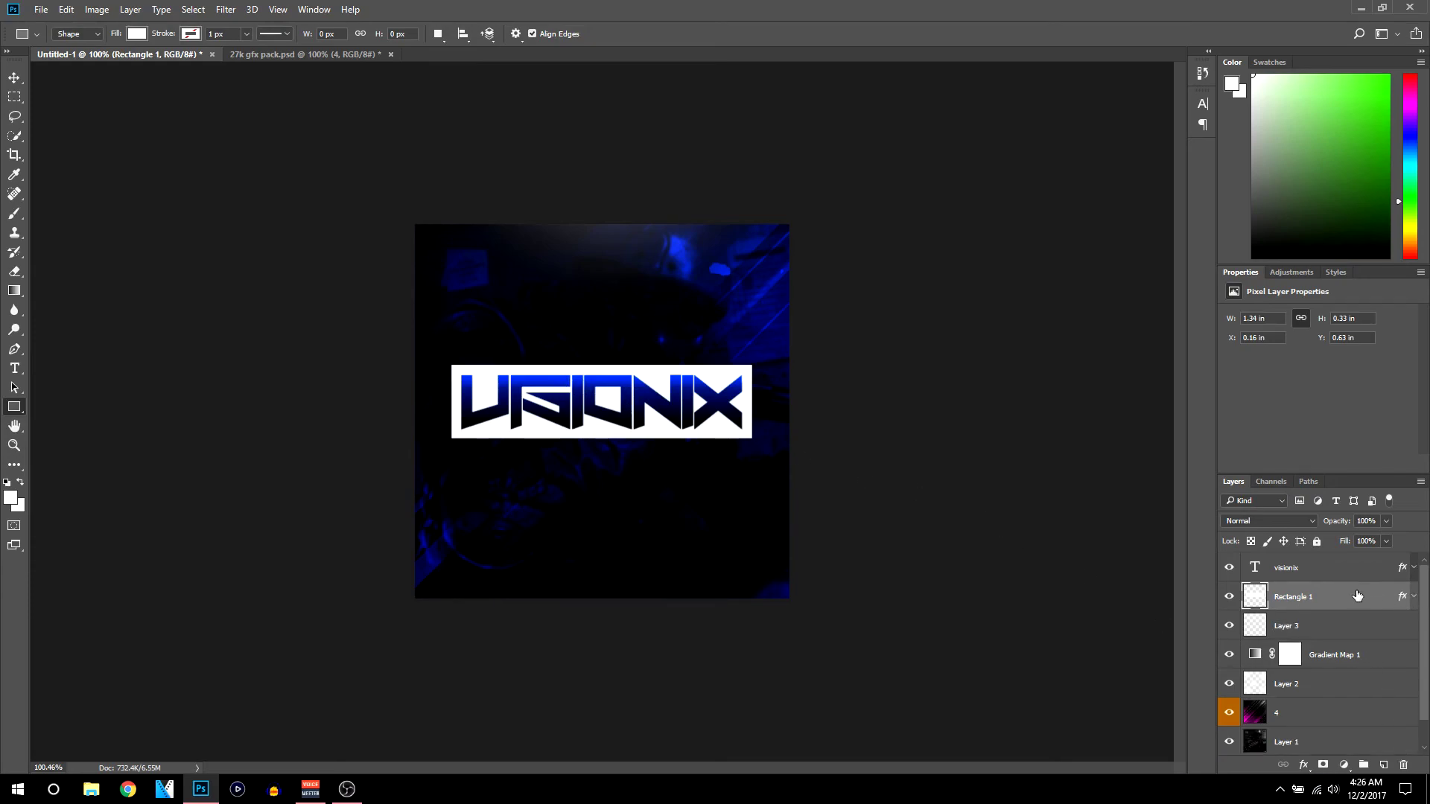
{"action": "left_click", "coordinate": [1302, 571], "text": "shift"}
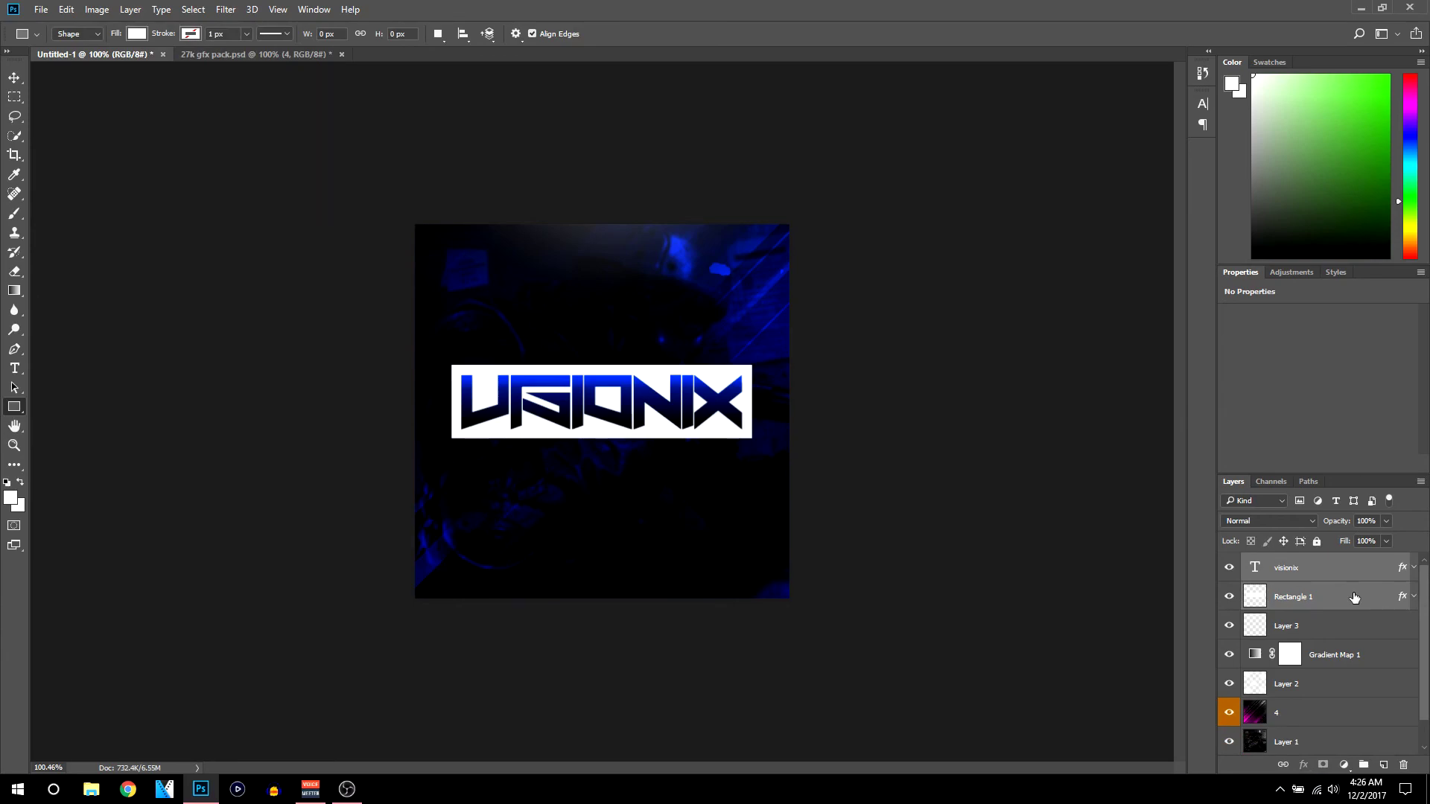
{"action": "key", "text": "ctrl+e"}
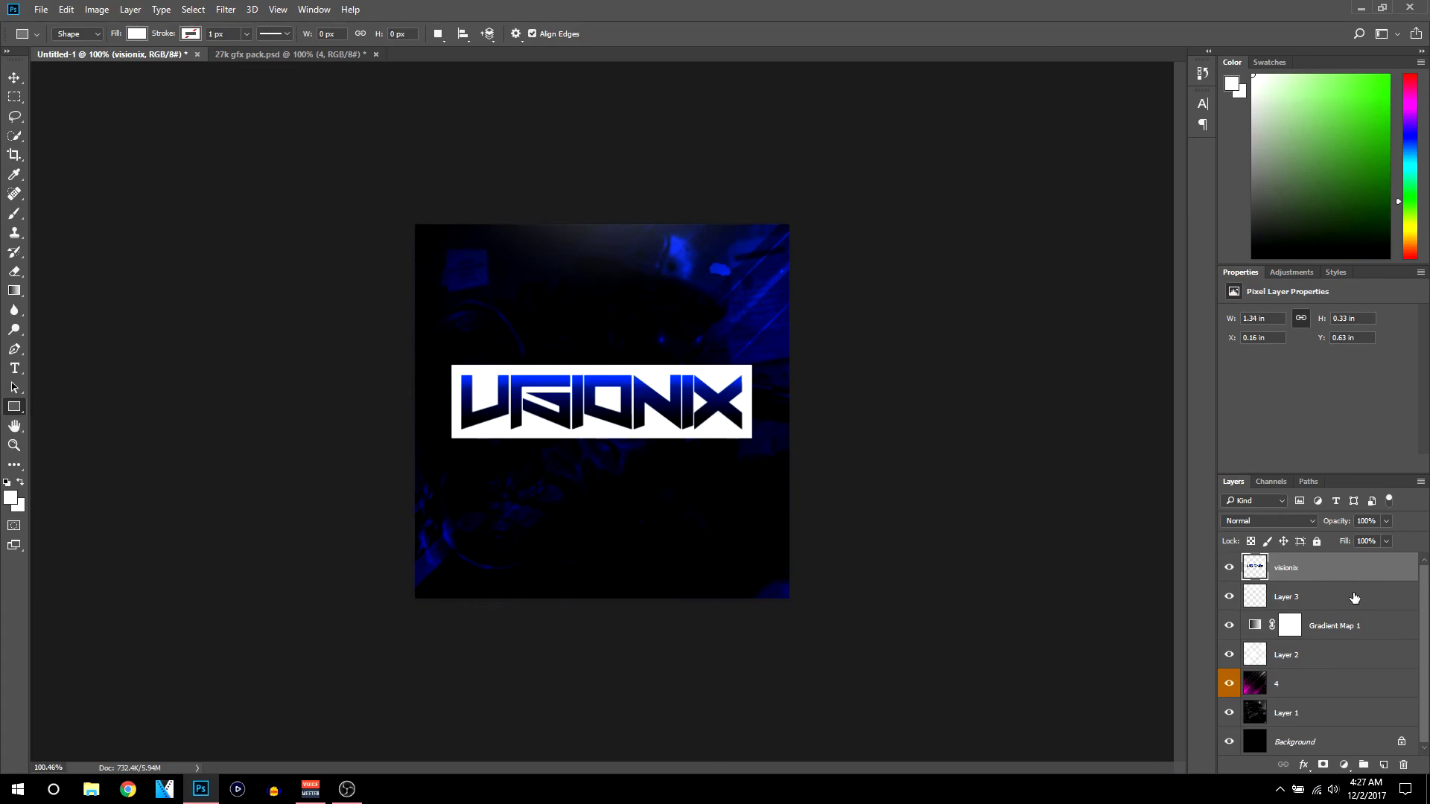
Scale the merged visionix layer to about 95% and shift it slightly right to center it horizontally on the canvas
{"action": "key", "text": "ctrl+t"}
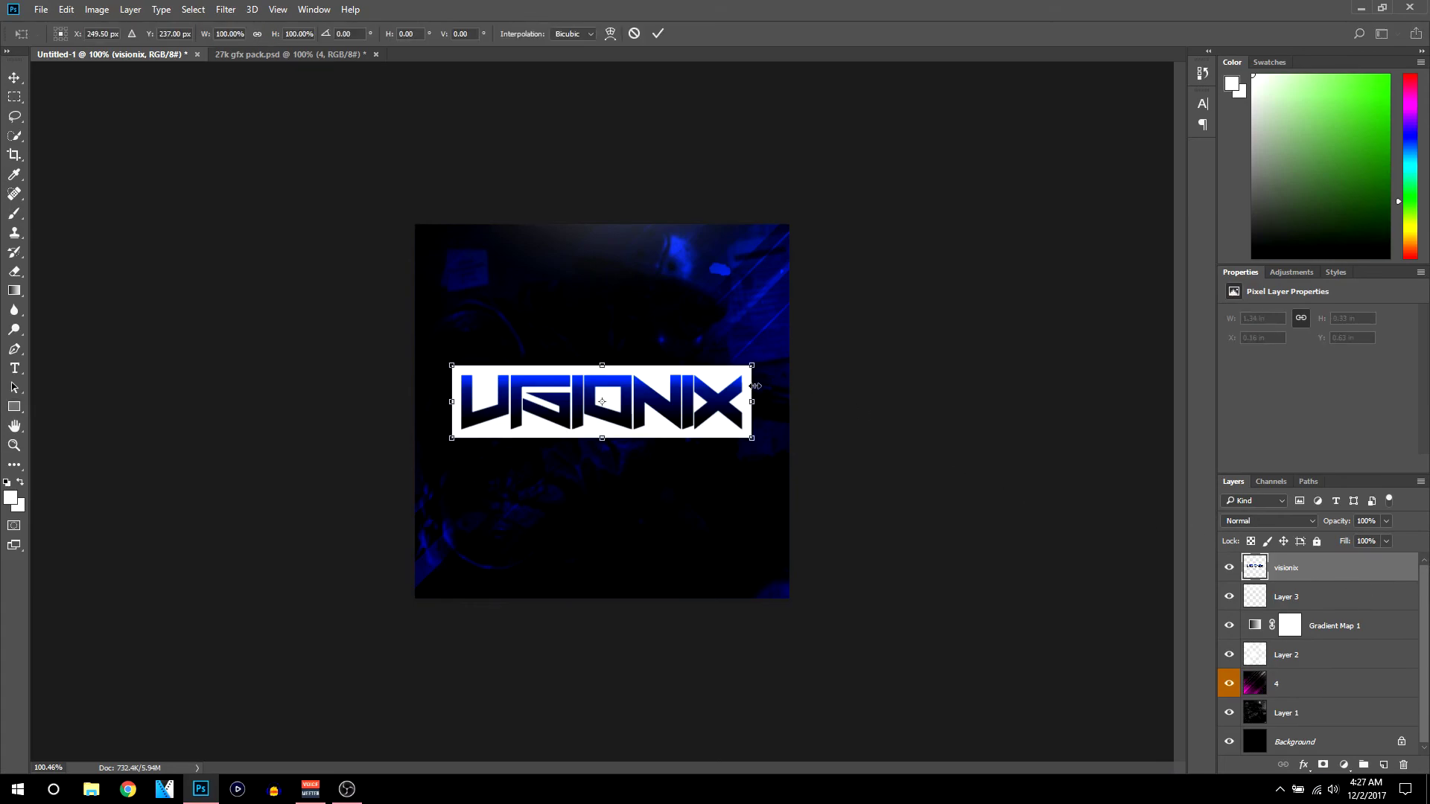
{"action": "left_click_drag", "start_coordinate": [753, 365], "coordinate": [738, 369]}
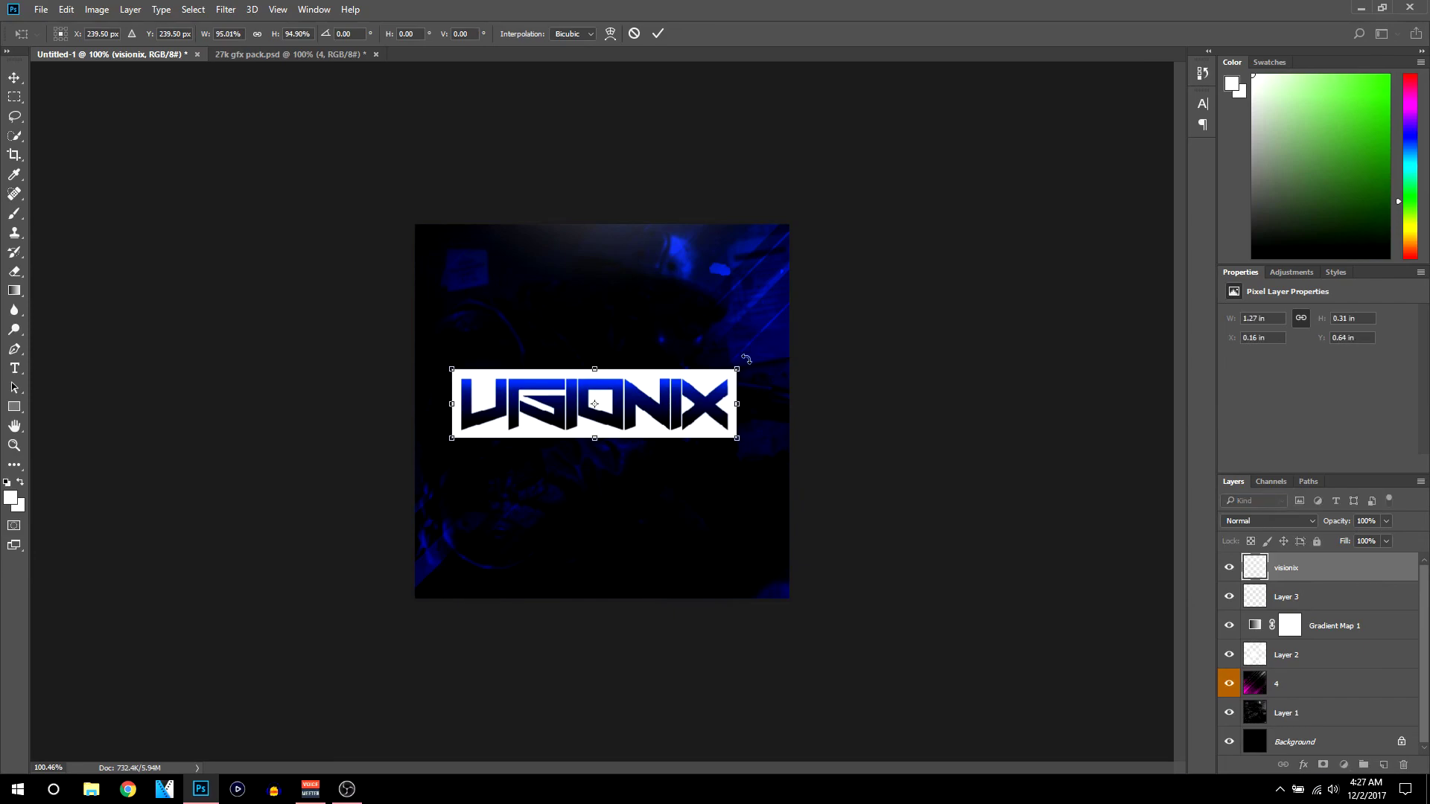
{"action": "left_click", "coordinate": [658, 32]}
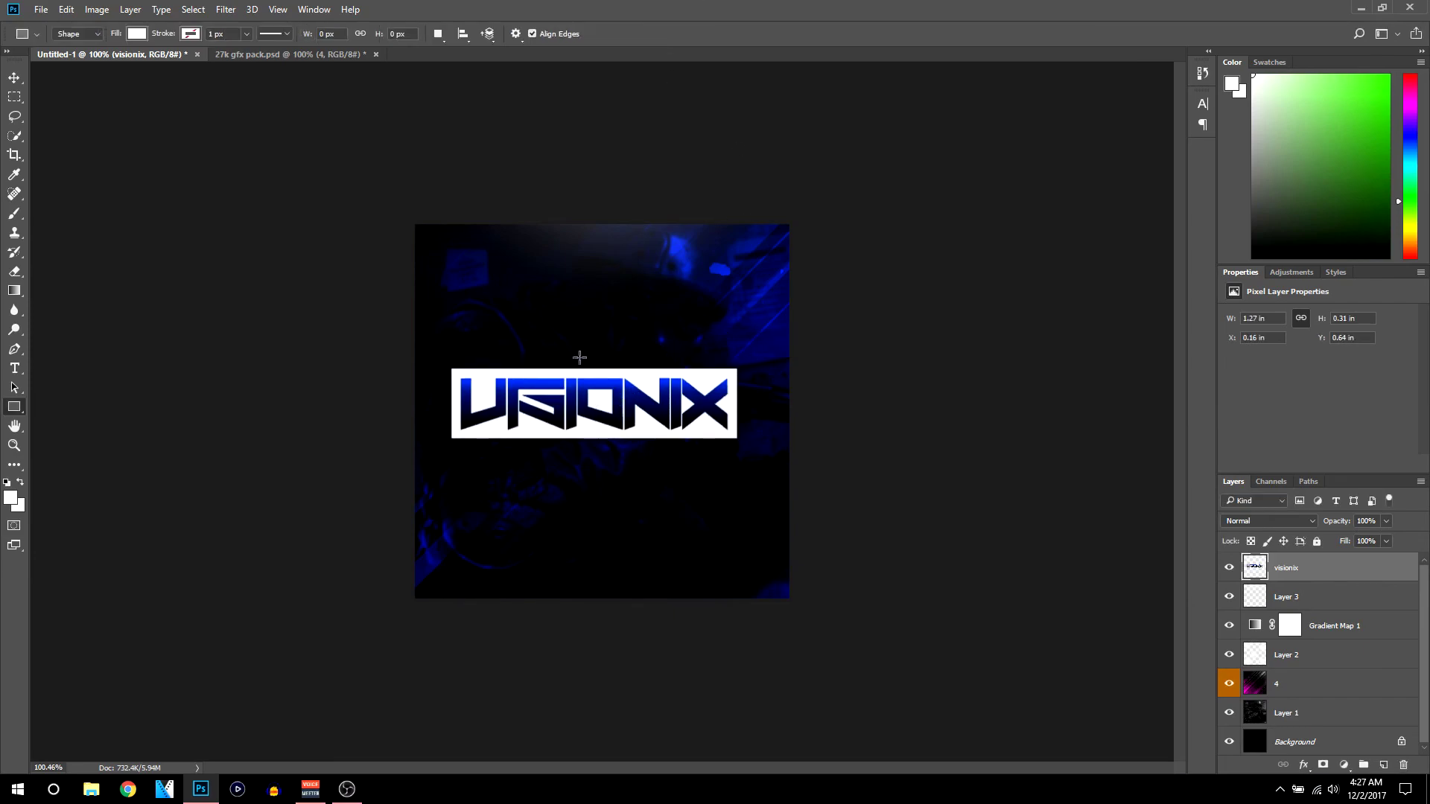
{"action": "left_click", "coordinate": [14, 78]}
{"action": "left_click_drag", "start_coordinate": [585, 405], "coordinate": [594, 403]}
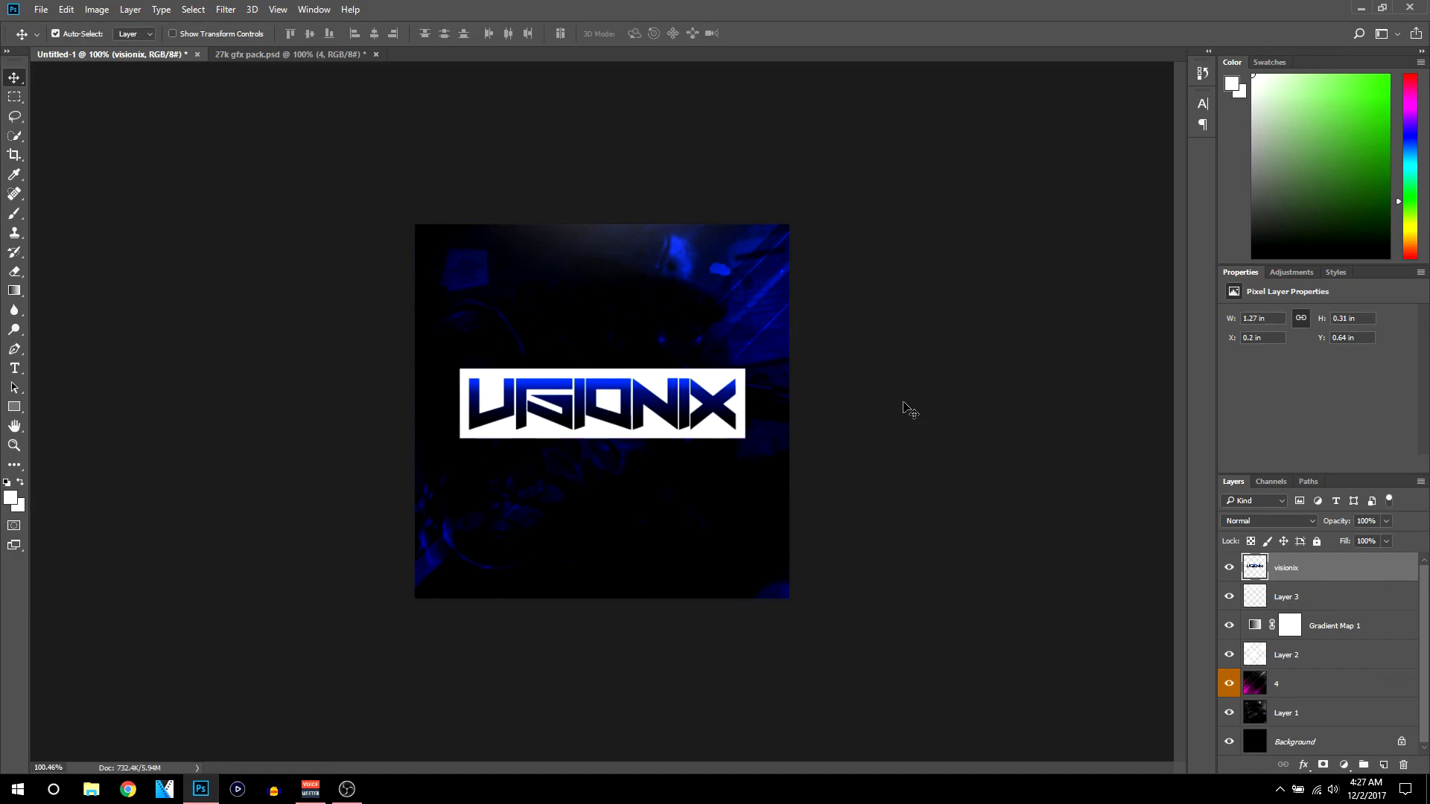